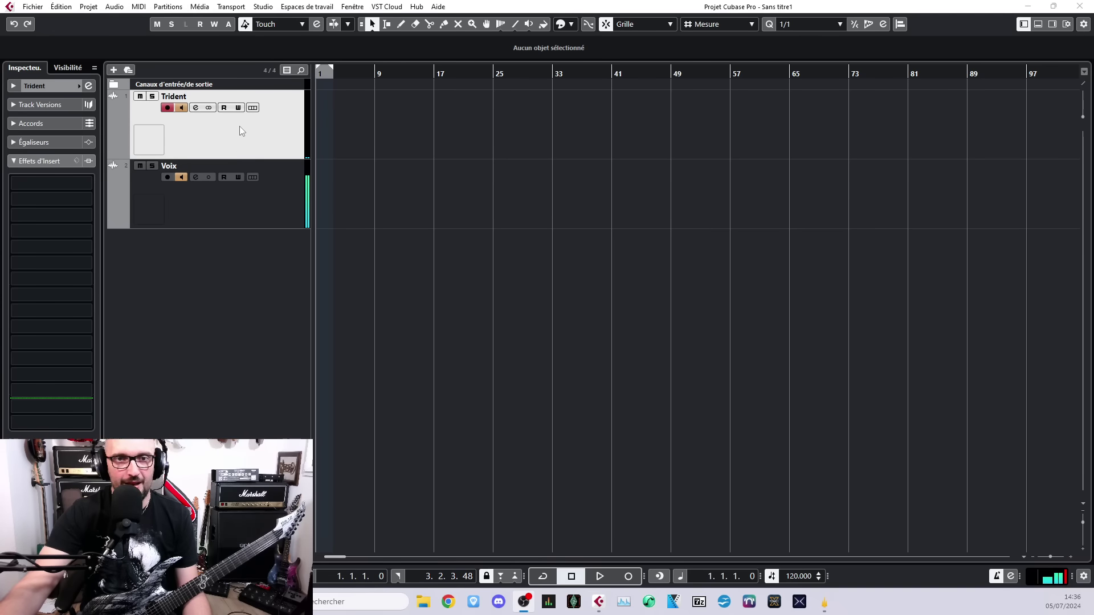
Compare the insert effects of the Trident and Voix tracks, ending with the Trident track selected
click(229, 132)
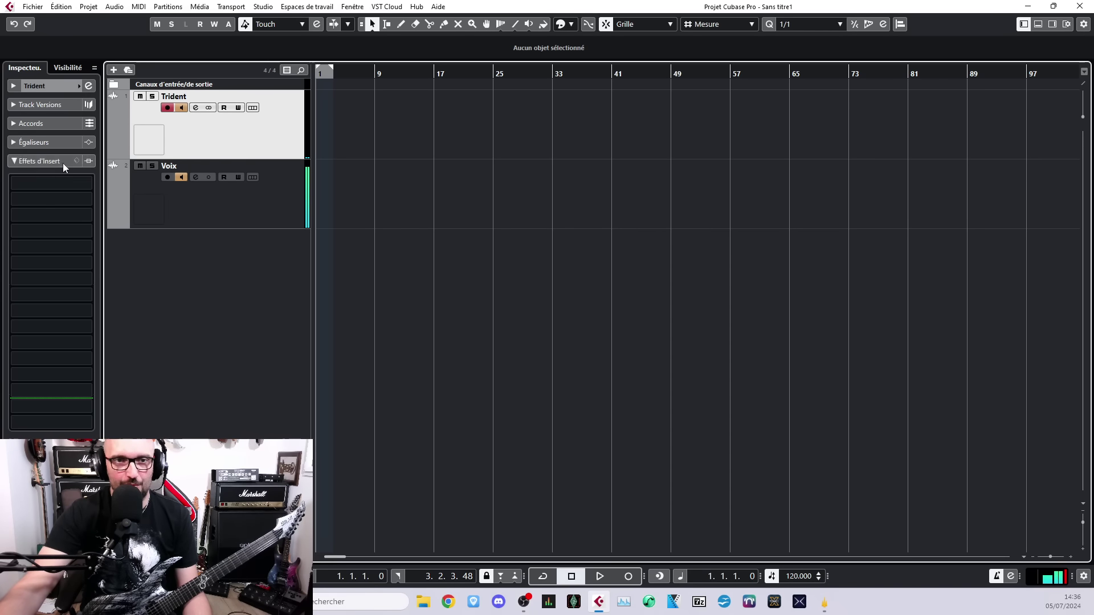
click(204, 204)
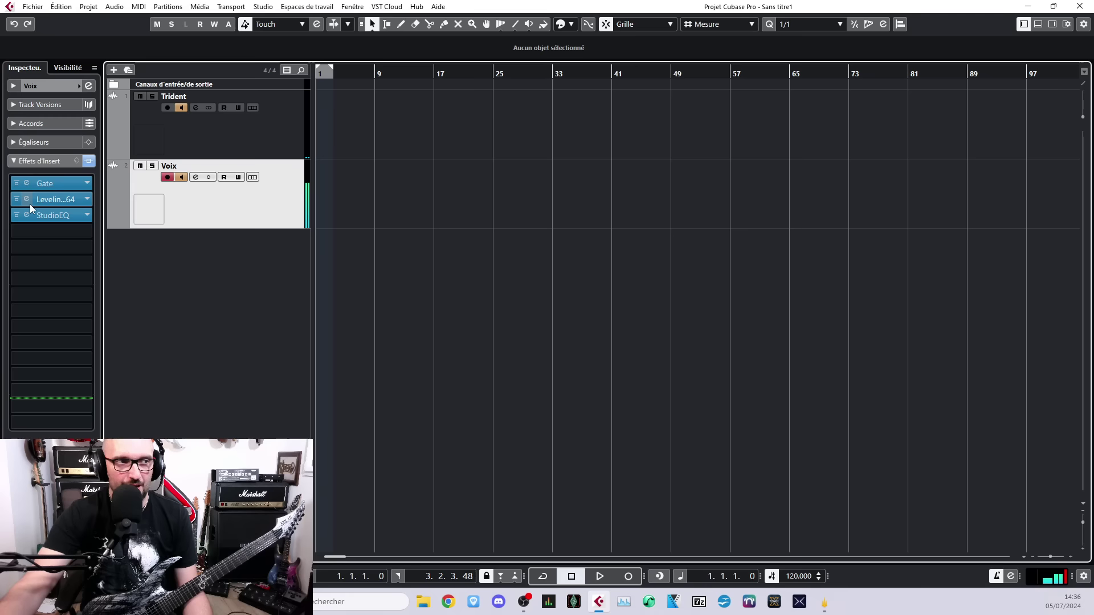
click(208, 141)
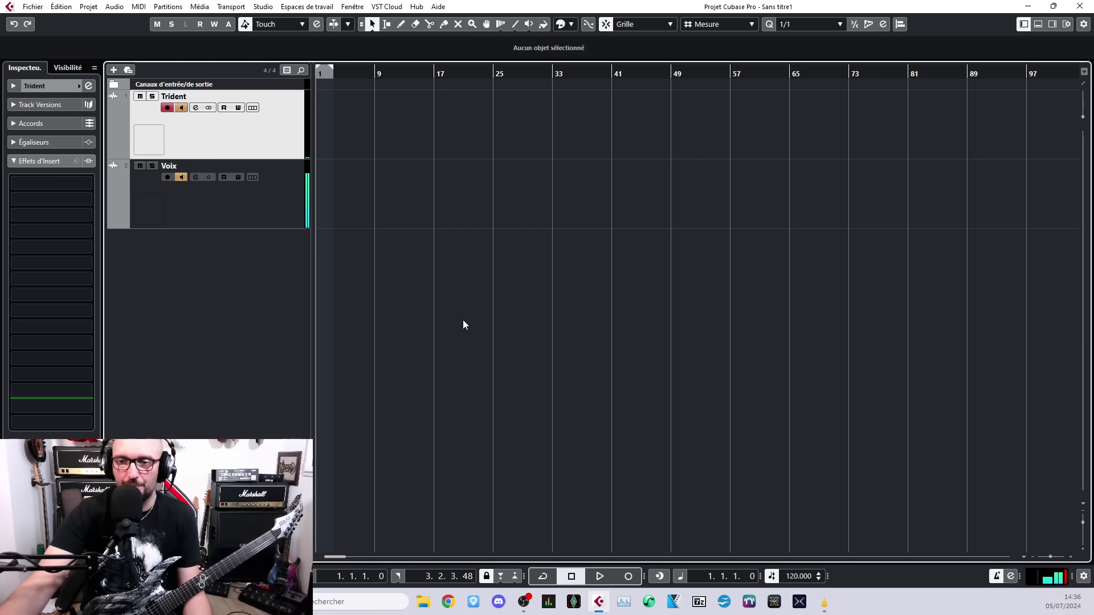
Switch to the Trident editor, shift its window slightly, and view the full preset overview
click(836, 606)
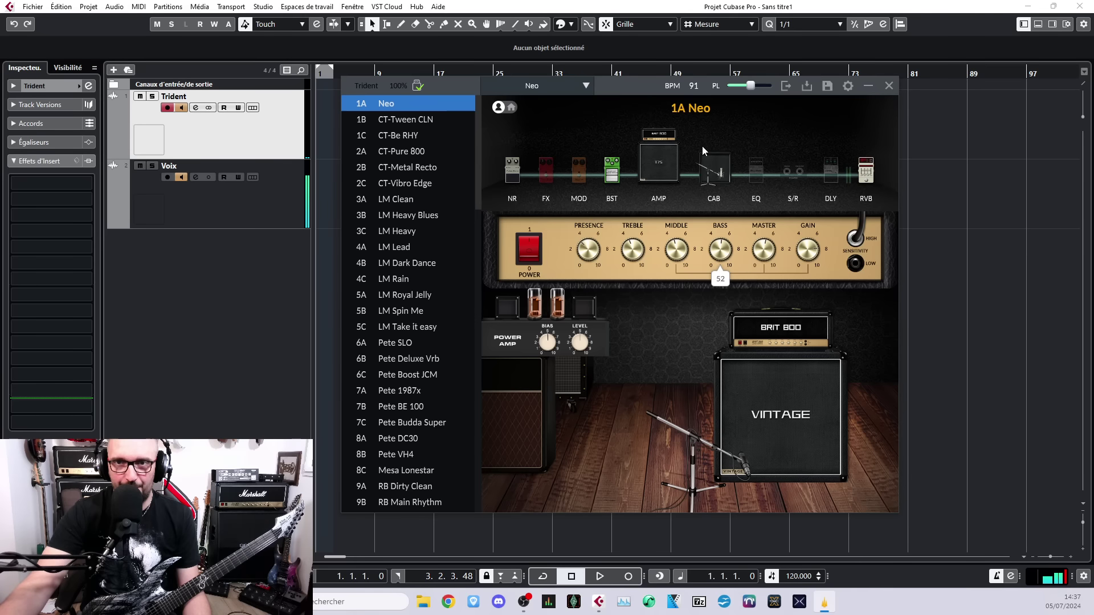
mouse_move(629, 86)
mouse_down()
mouse_move(614, 80)
mouse_move(622, 86)
mouse_up()
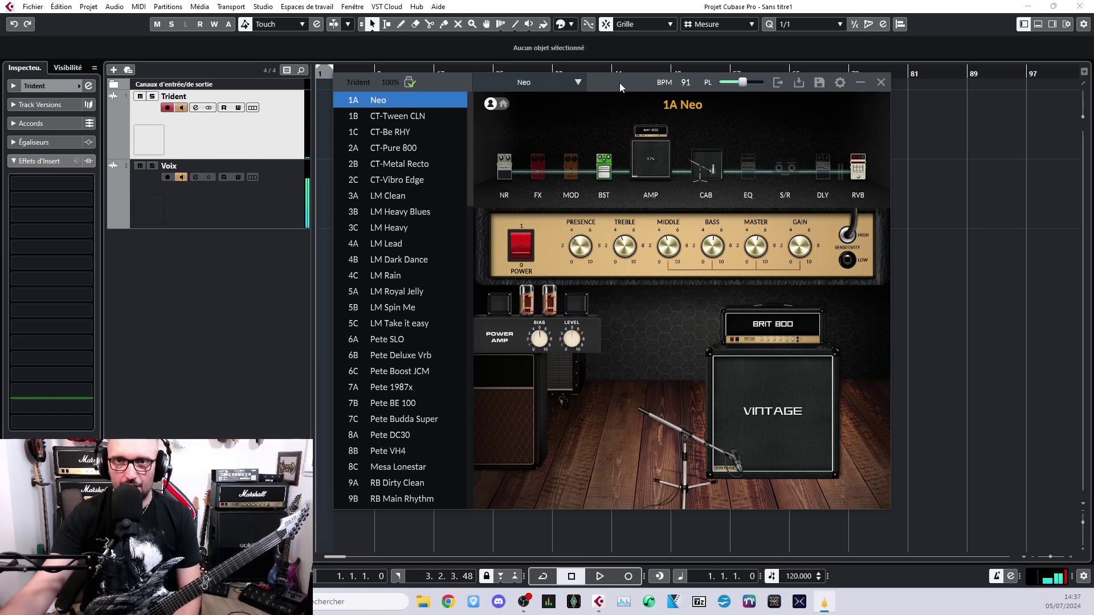
click(581, 83)
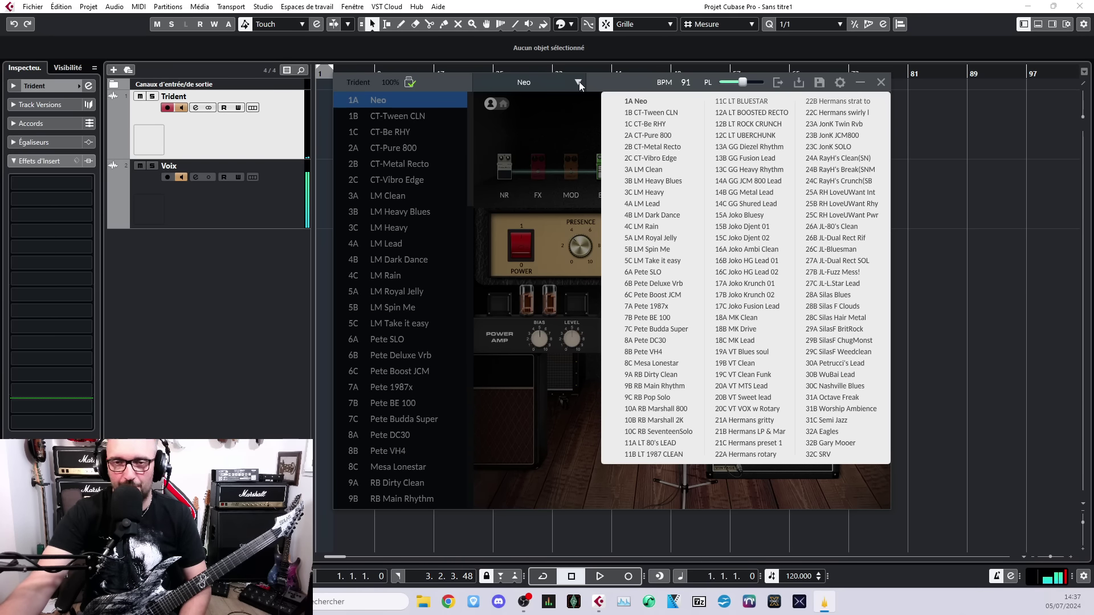
click(579, 81)
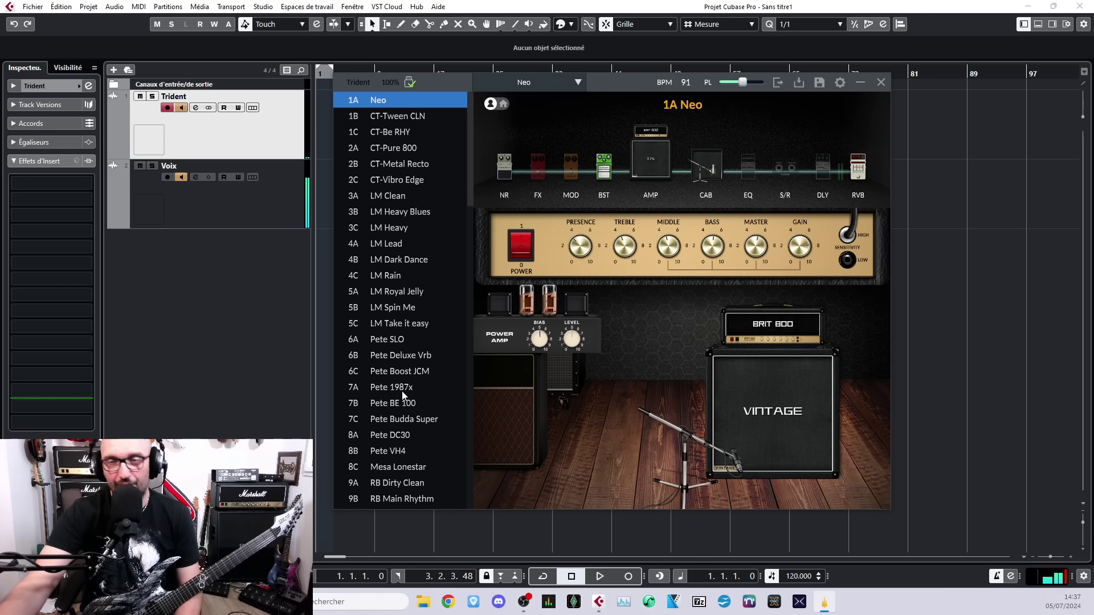
Examine the editor's USB levels, routing modes and knob control settings, and look through the preset list
click(839, 85)
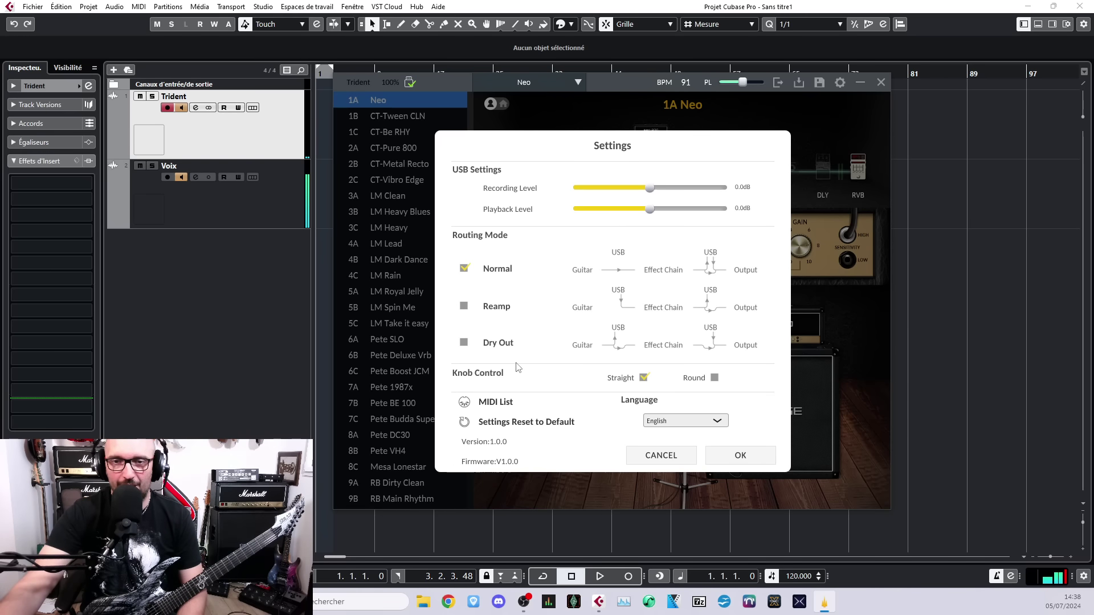
click(711, 118)
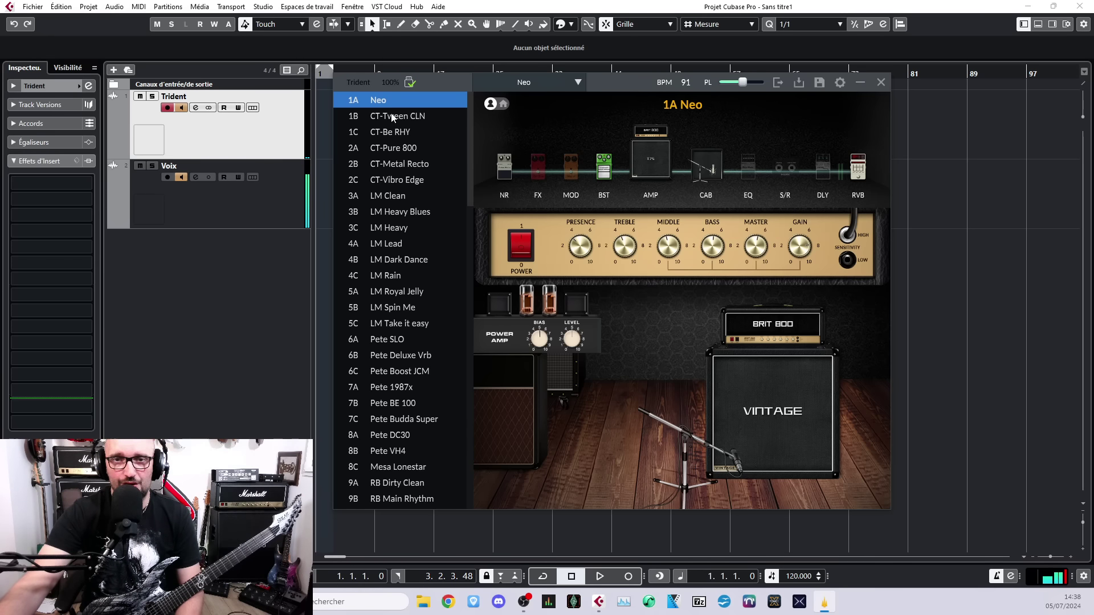
scroll(393, 267, down, 3)
scroll(397, 274, up, 3)
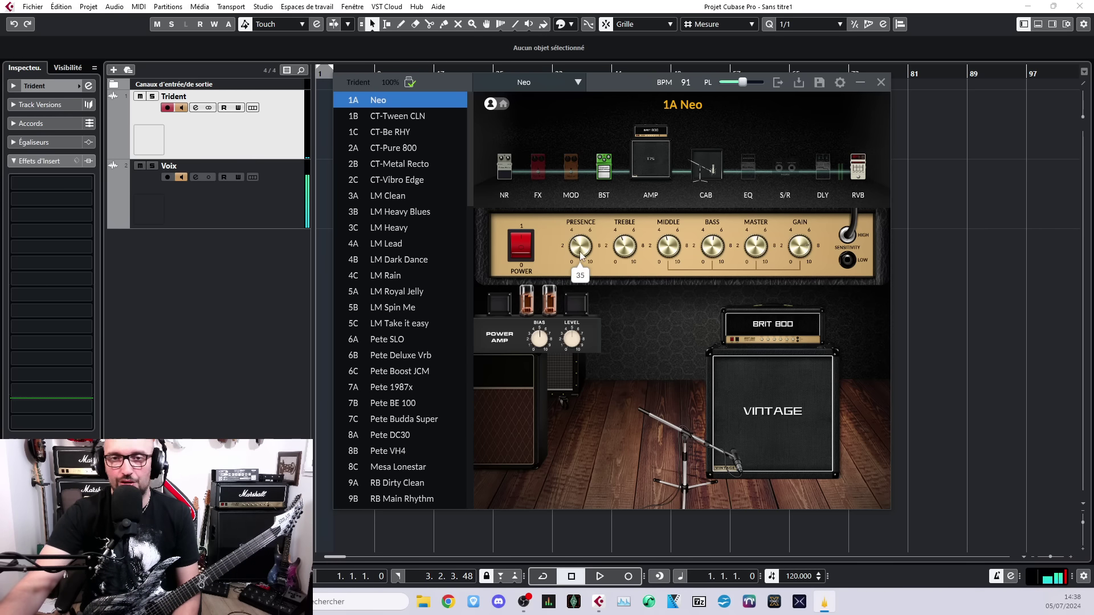
Browse the amps of presets CT-Tween CLN, CT-Be RHY, CT-Pure 800, CT-Metal Recto, LM Royal Jelly and Pete Budda Super
click(398, 117)
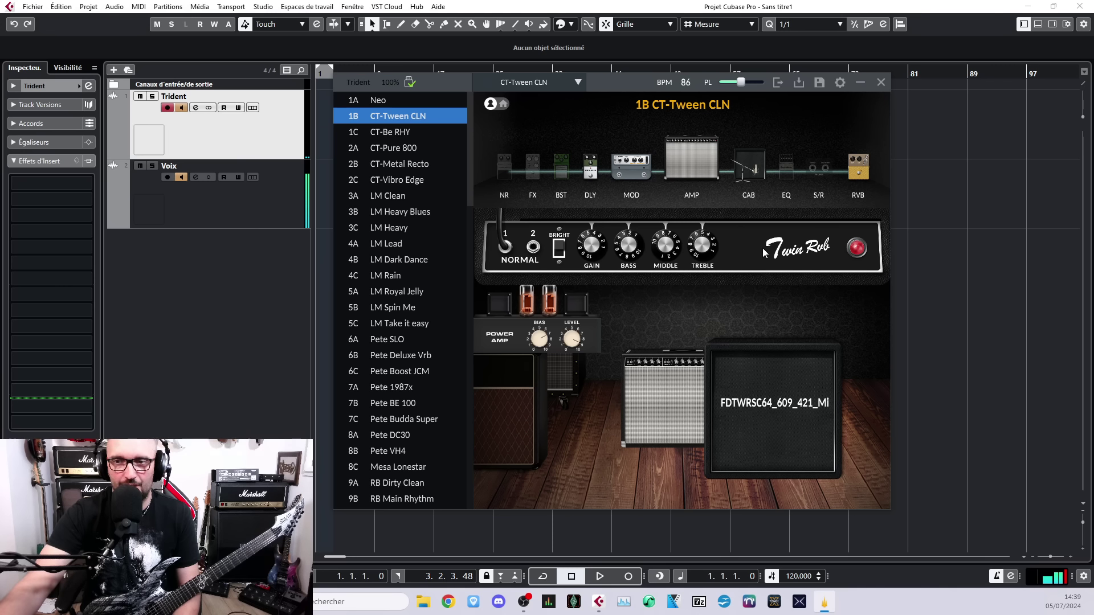
click(393, 134)
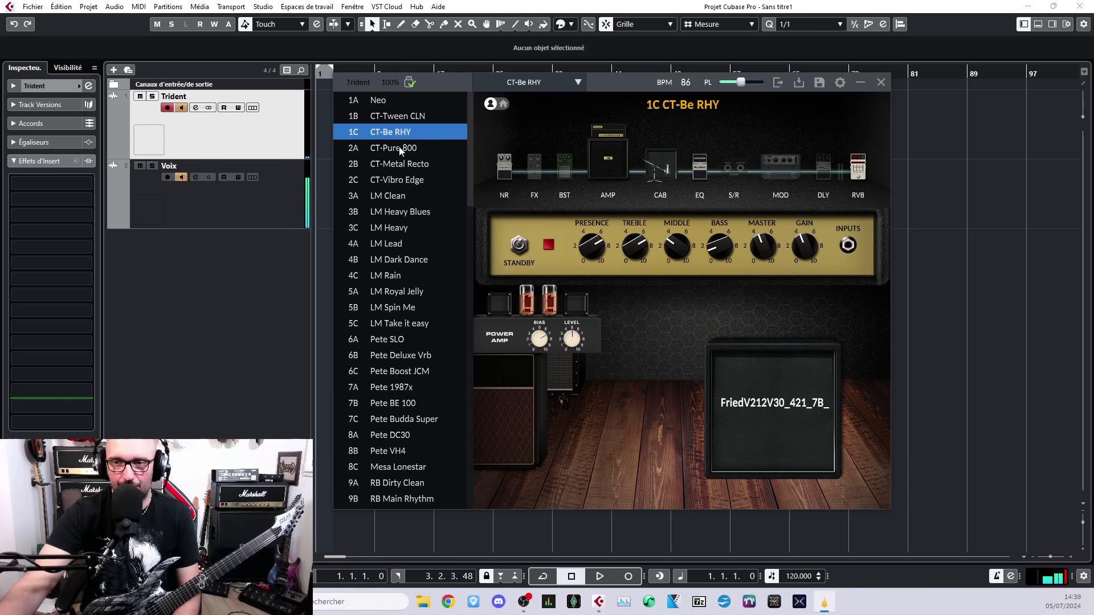
click(407, 152)
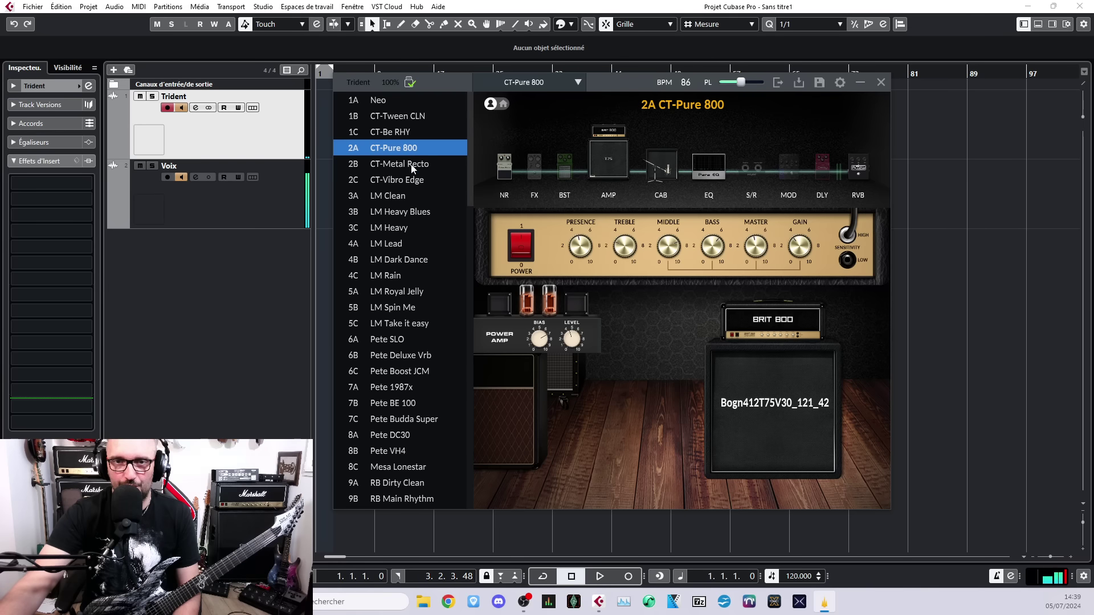
click(412, 165)
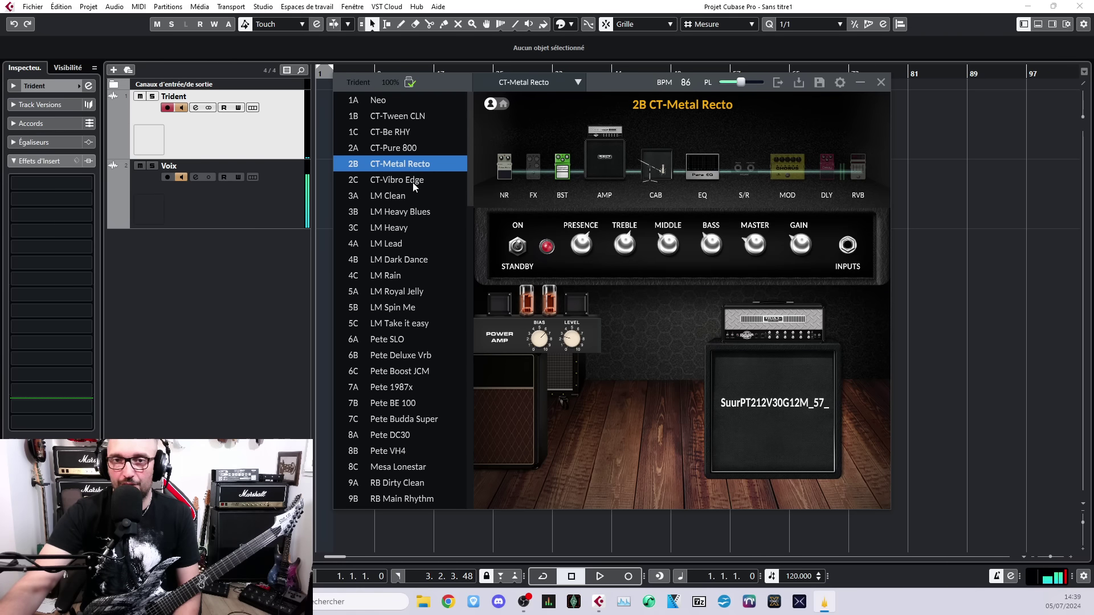
click(399, 293)
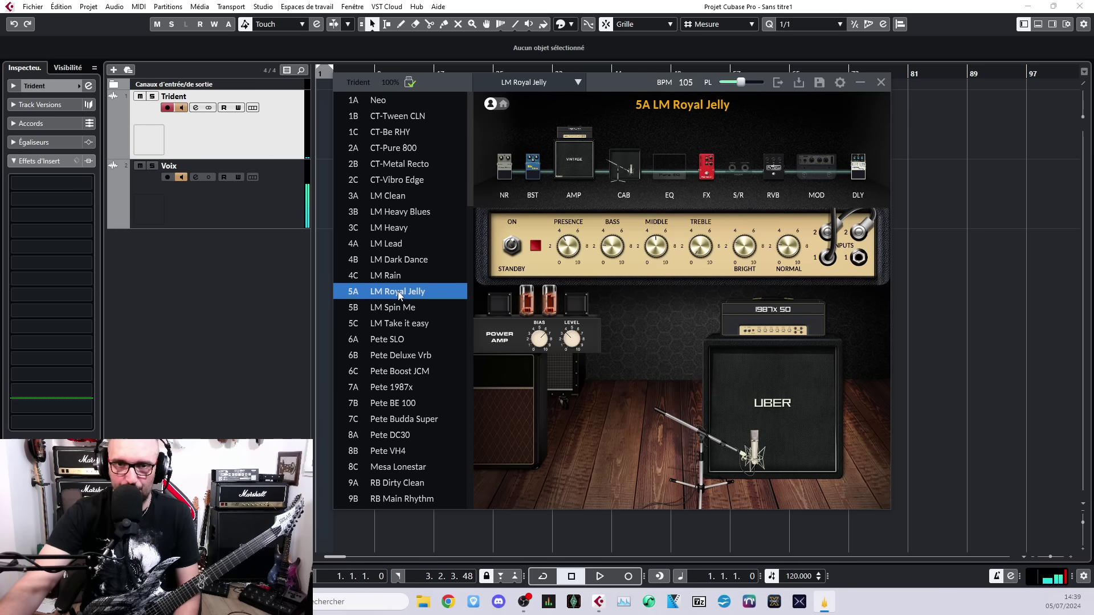
click(394, 421)
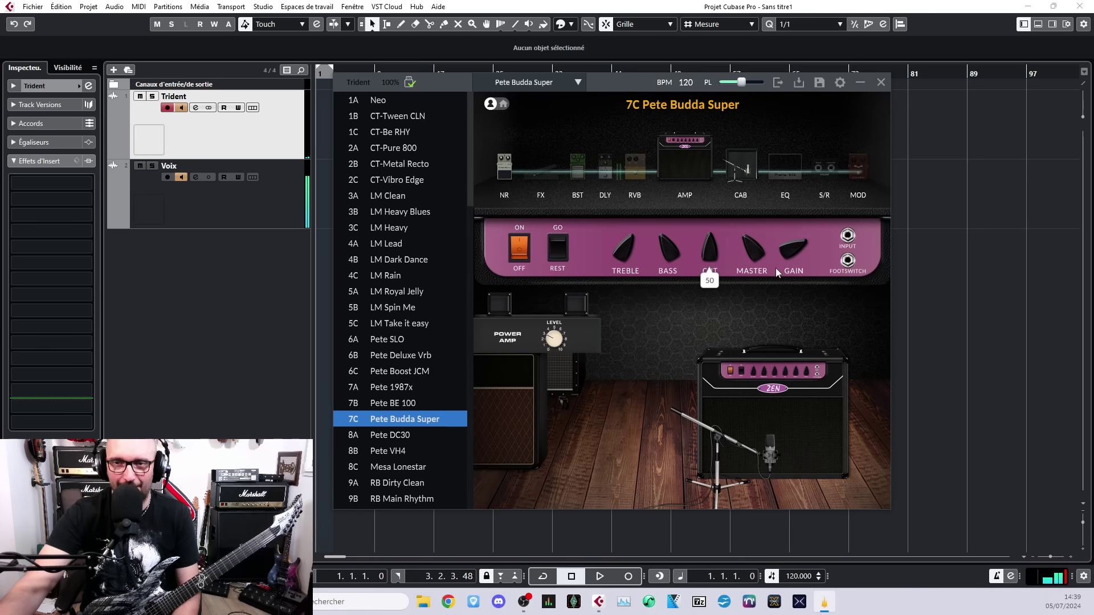
mouse_move(717, 242)
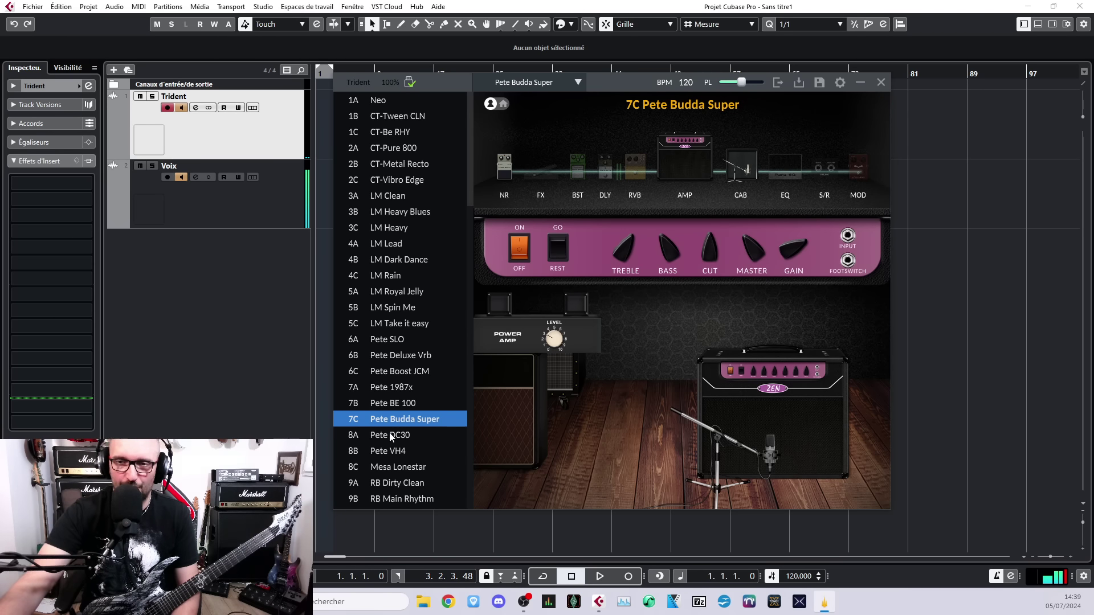
Load preset 8C Mesa Lonestar and examine its amp controls and the list of available cabinets
click(401, 468)
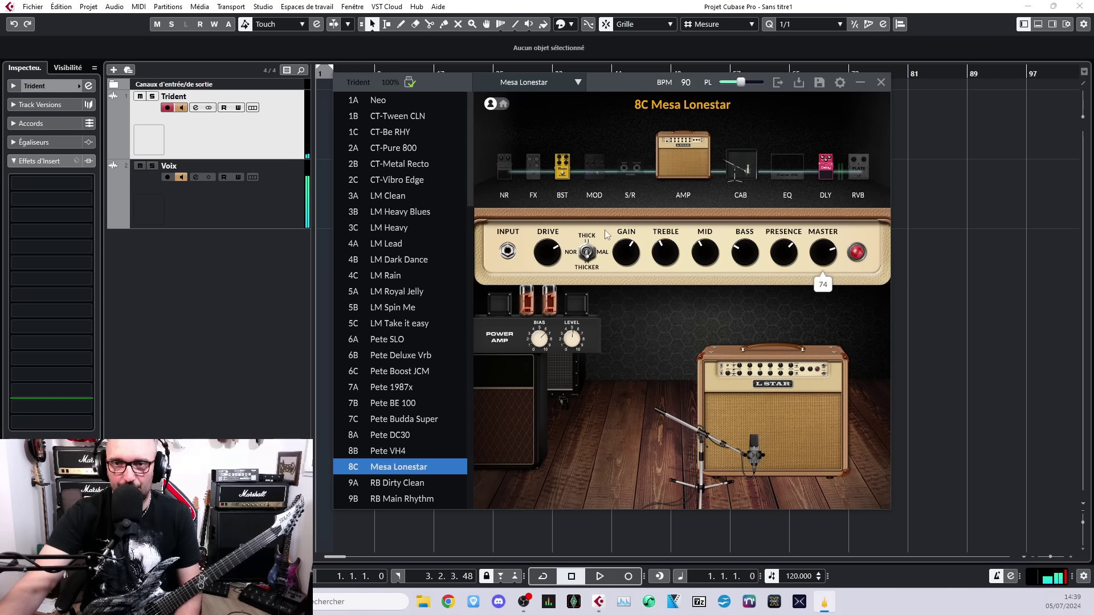
click(792, 381)
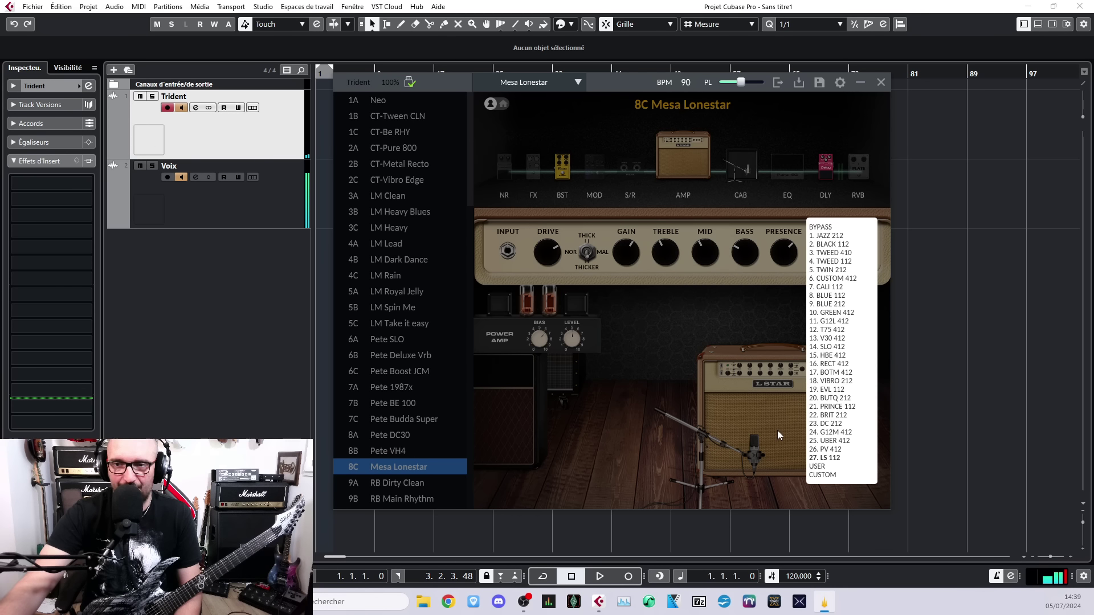
click(686, 403)
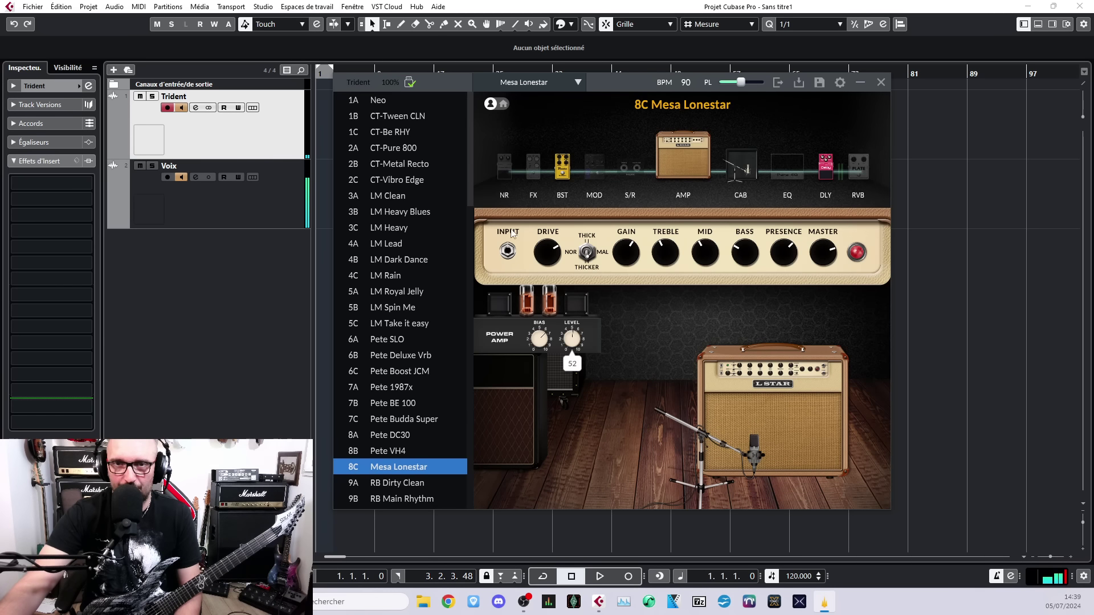
click(578, 83)
click(578, 83)
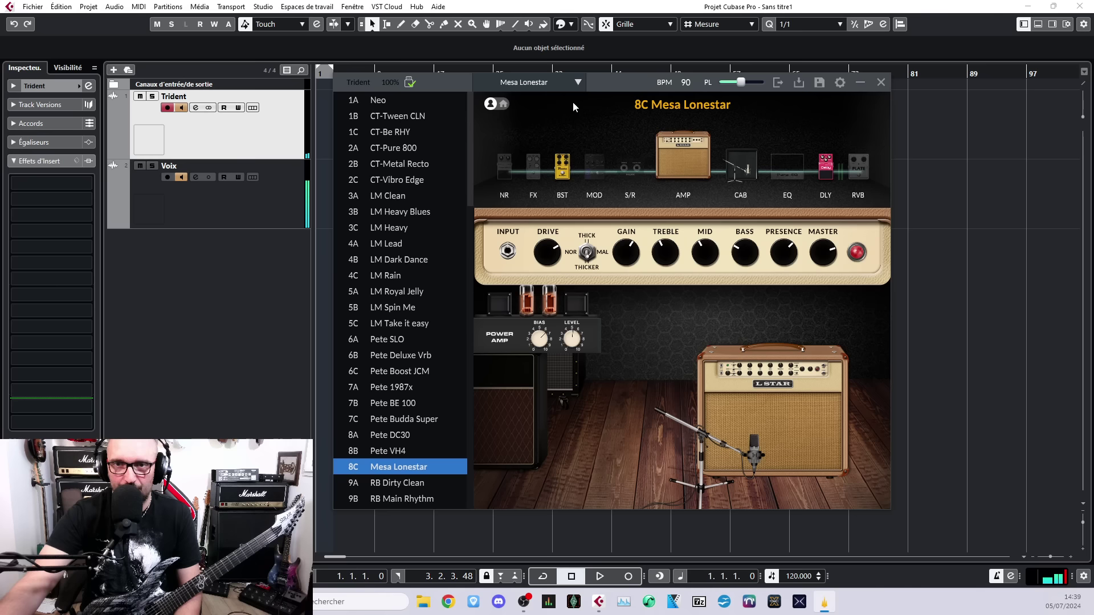
Load preset 1A Neo, reposition the editor window, and check the amp's tone and master knob values
click(400, 105)
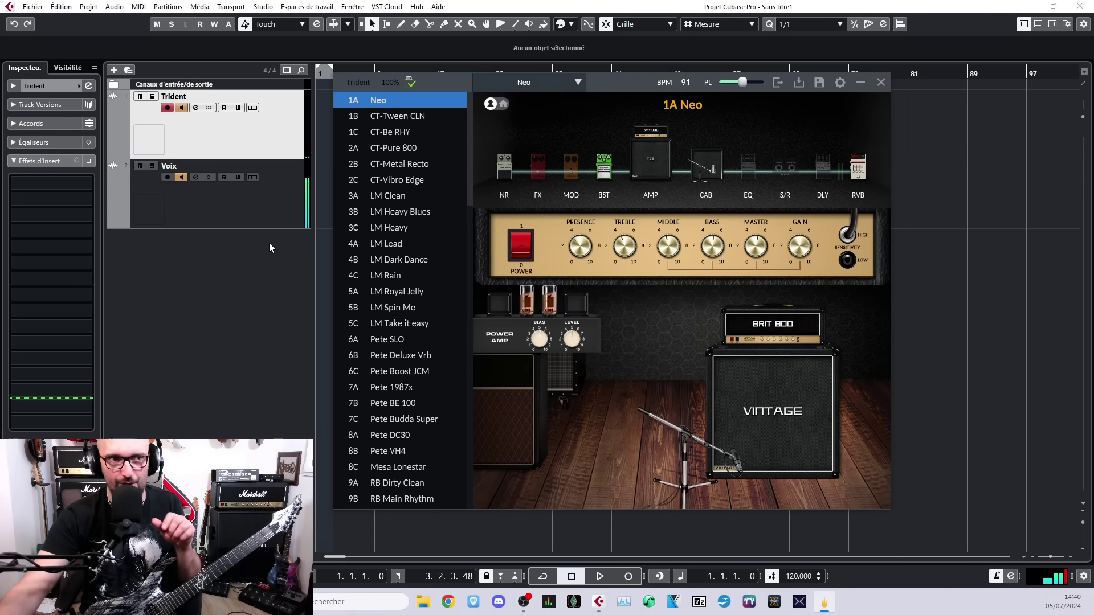
drag(625, 81, 654, 79)
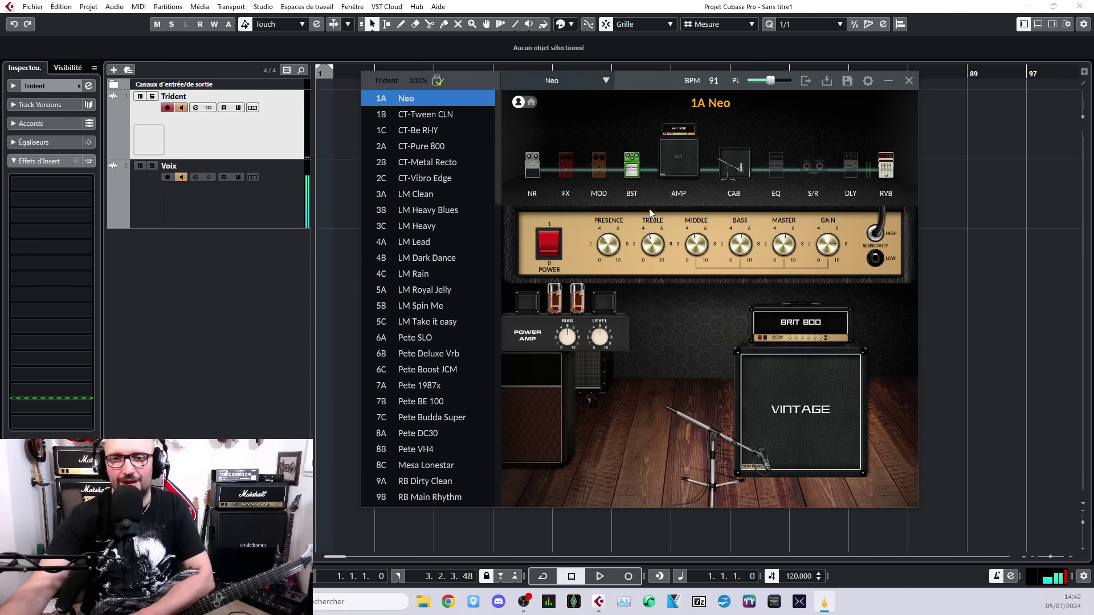
mouse_move(687, 256)
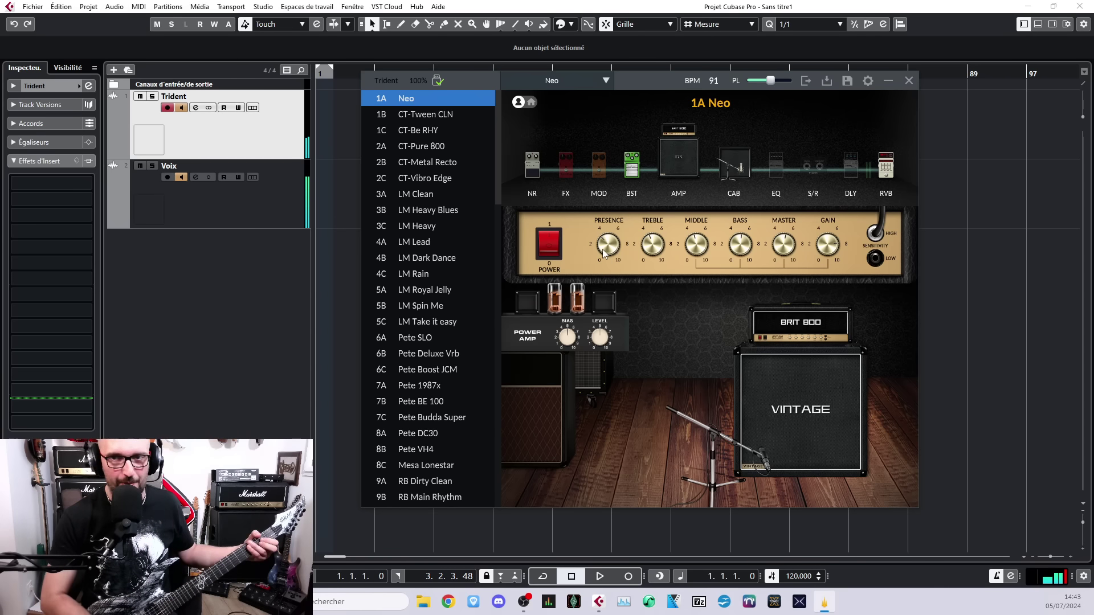
mouse_move(603, 248)
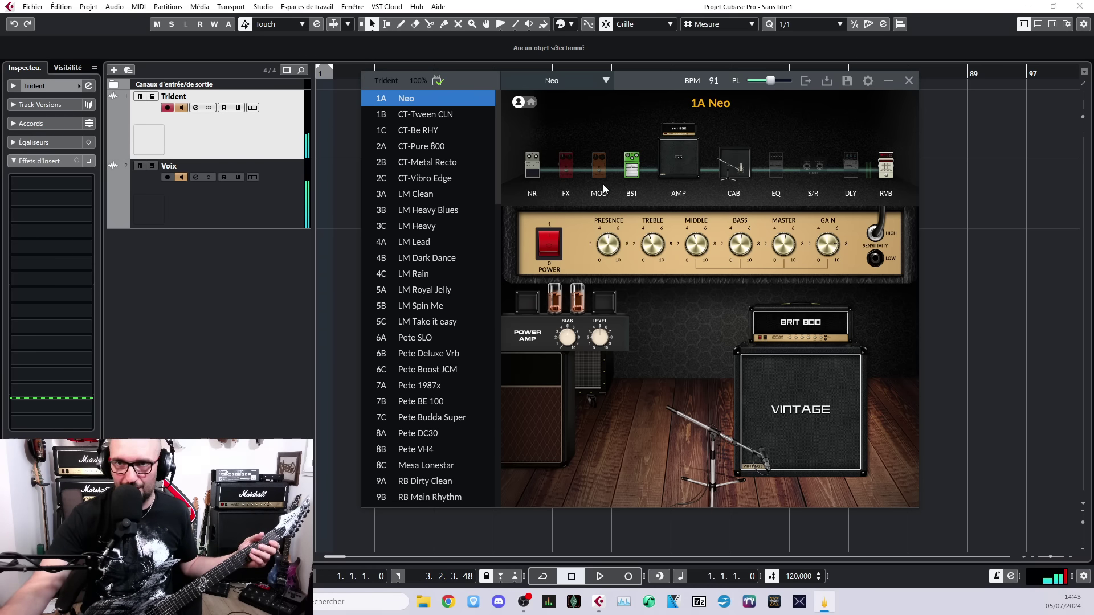
mouse_move(653, 251)
mouse_move(700, 250)
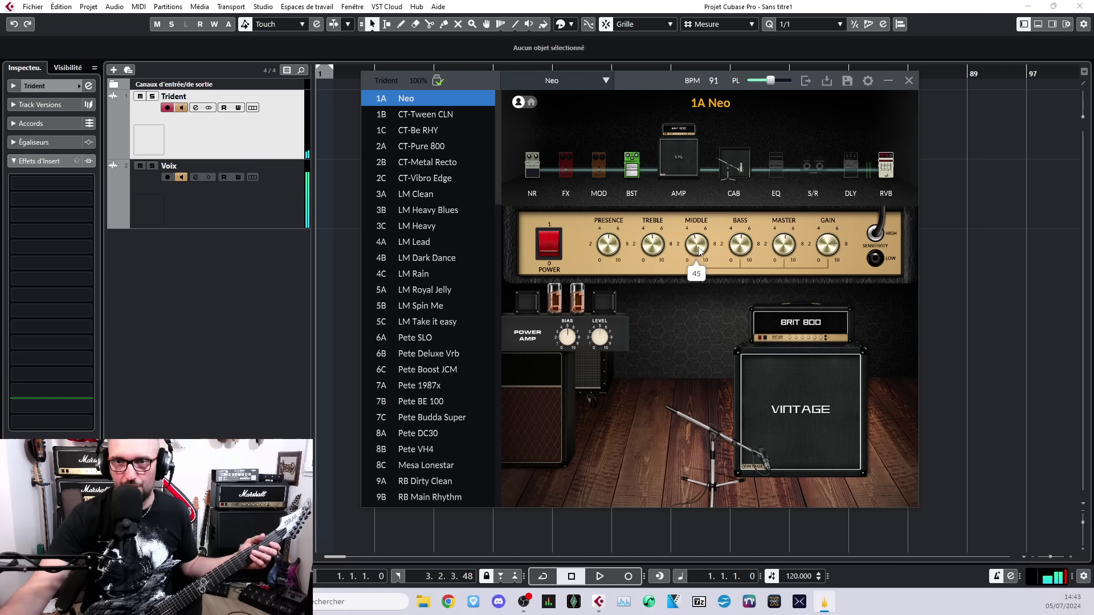
mouse_move(799, 250)
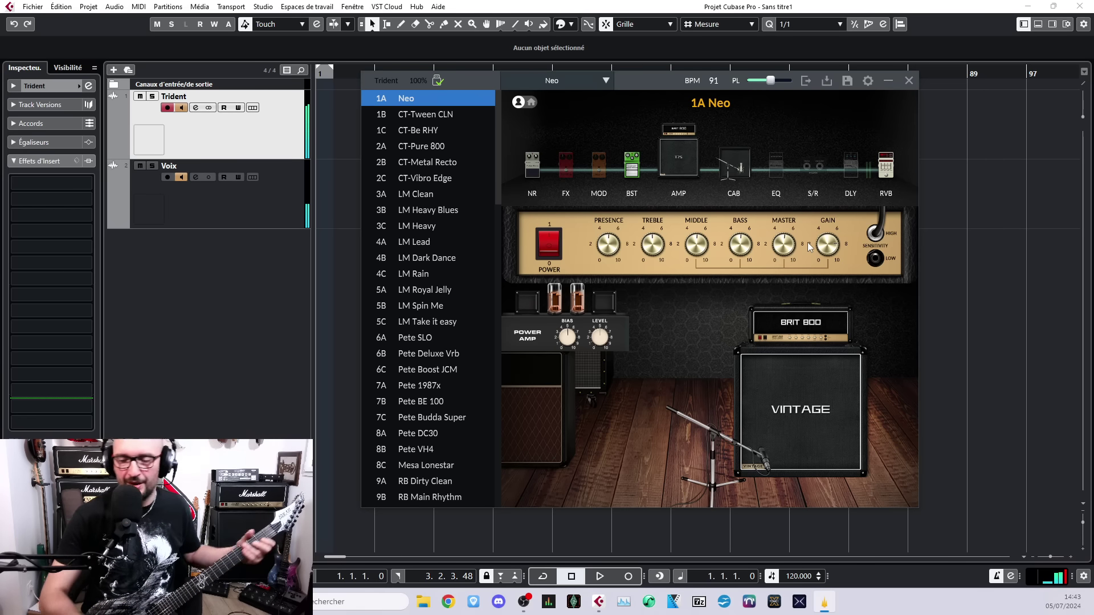
Look through the available amp models for the Neo preset, keeping BRIT 800
click(673, 165)
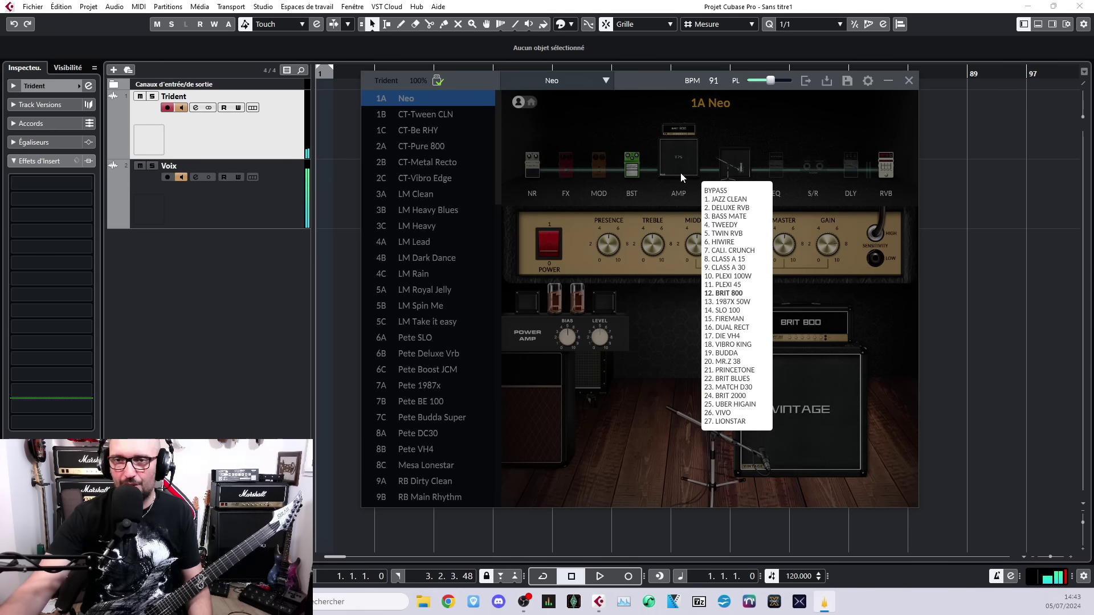
click(679, 154)
click(679, 154)
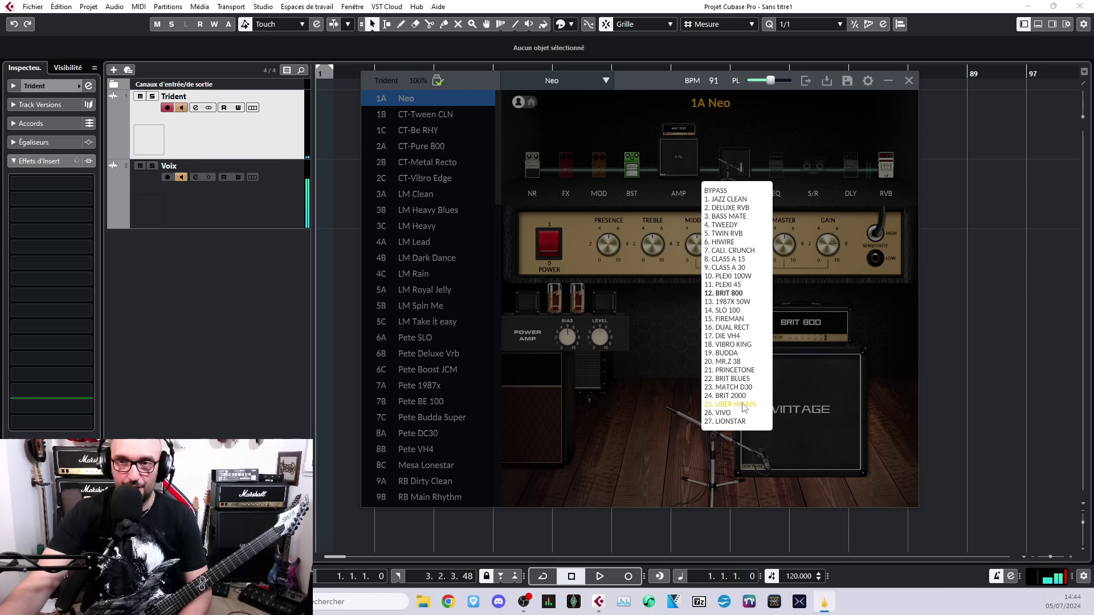
click(680, 156)
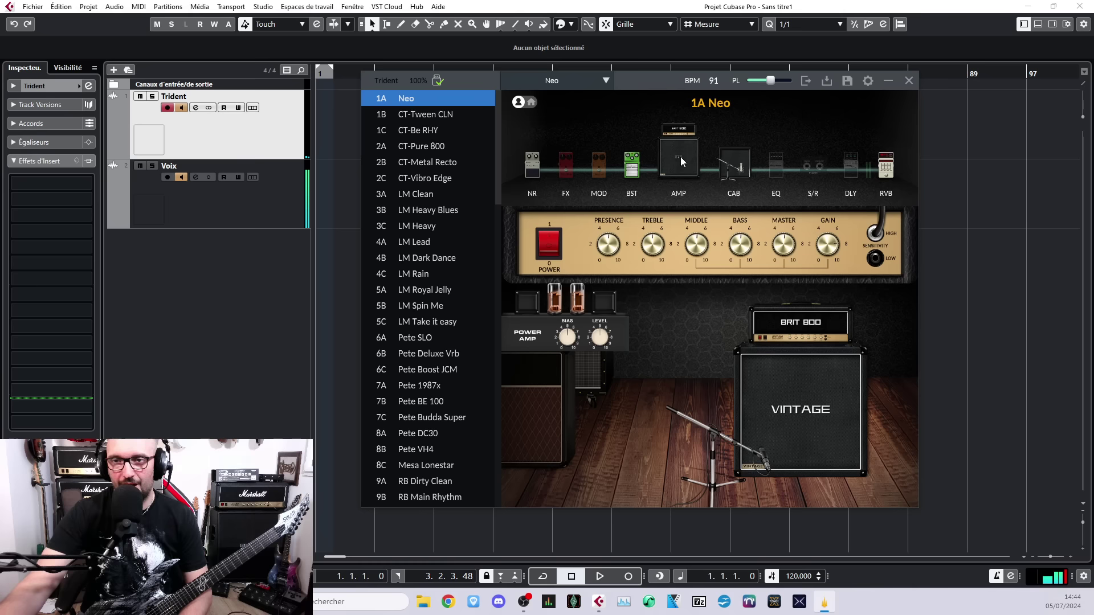
Raise the decay, predelay, liveliness and level of the Large Hall reverb, and close its pedal view
click(886, 171)
mouse_move(681, 384)
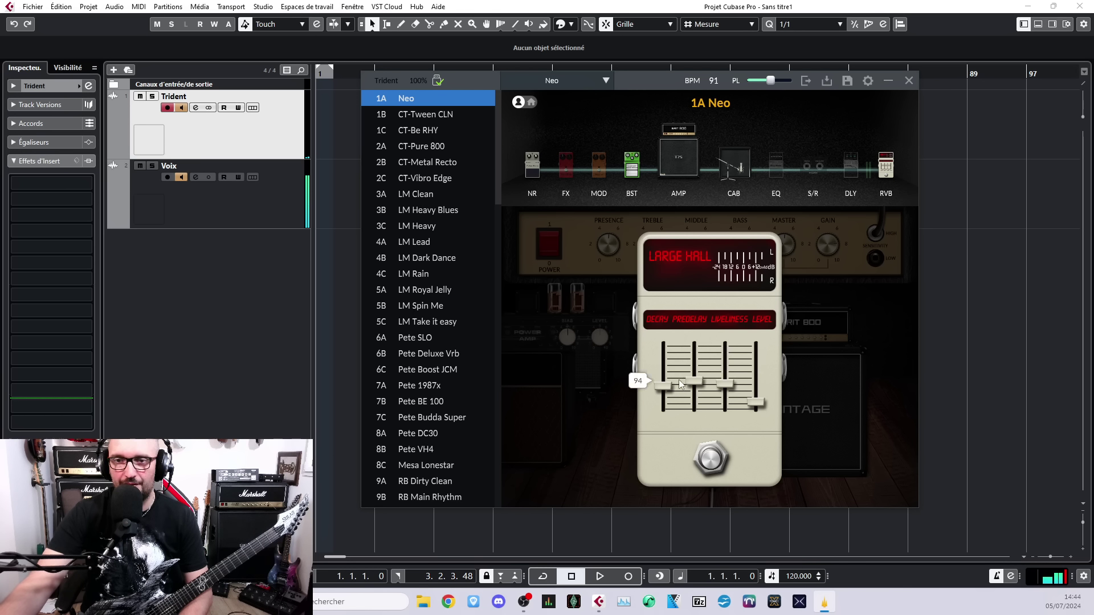
drag(662, 386, 725, 354)
mouse_move(725, 378)
drag(757, 403, 759, 399)
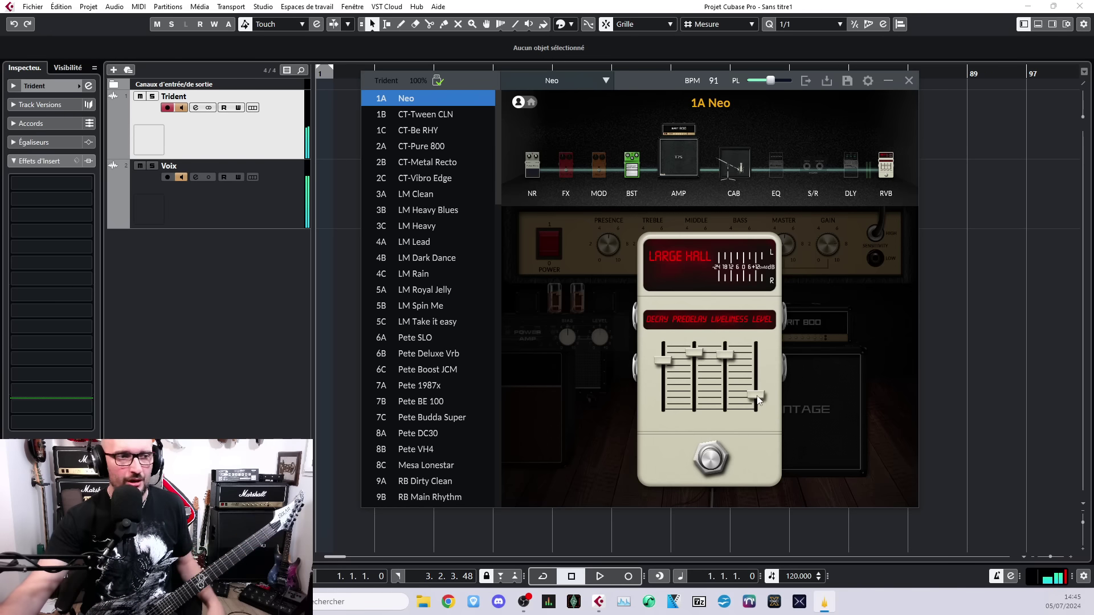
mouse_move(663, 380)
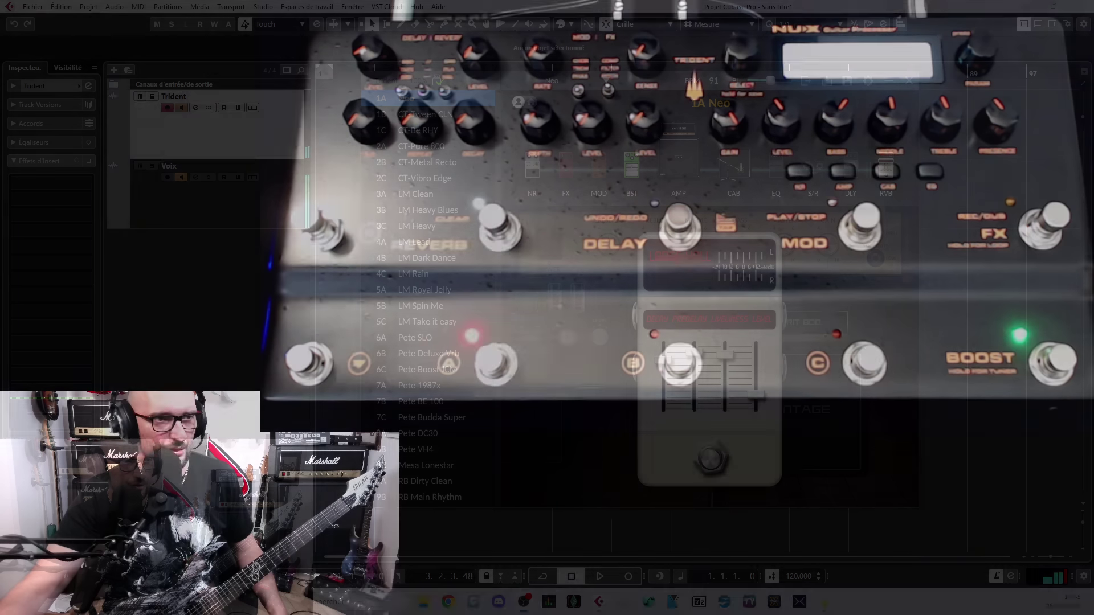
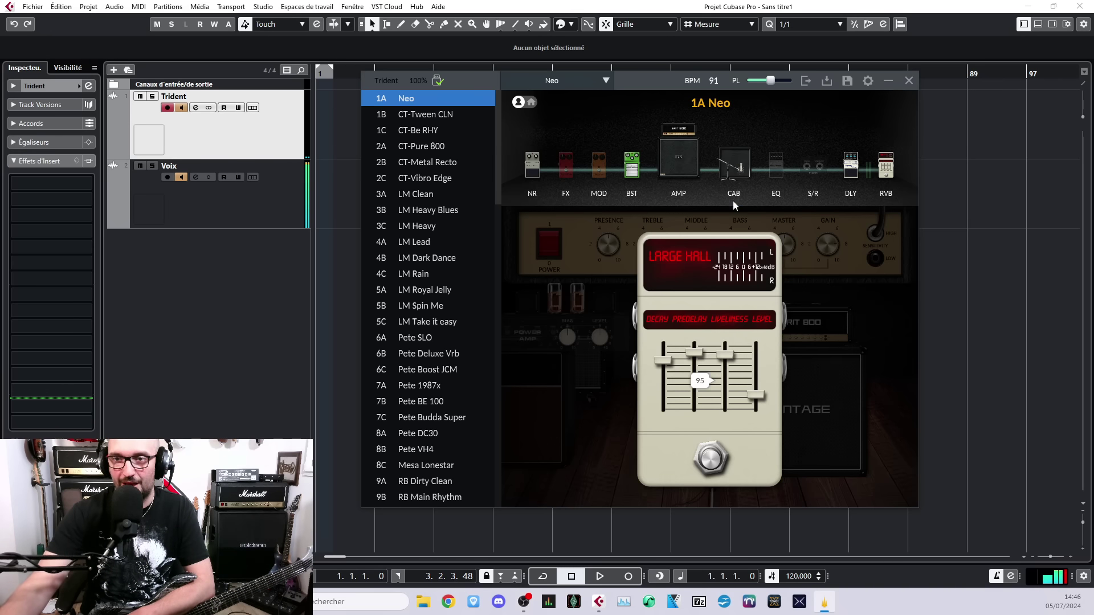
click(797, 271)
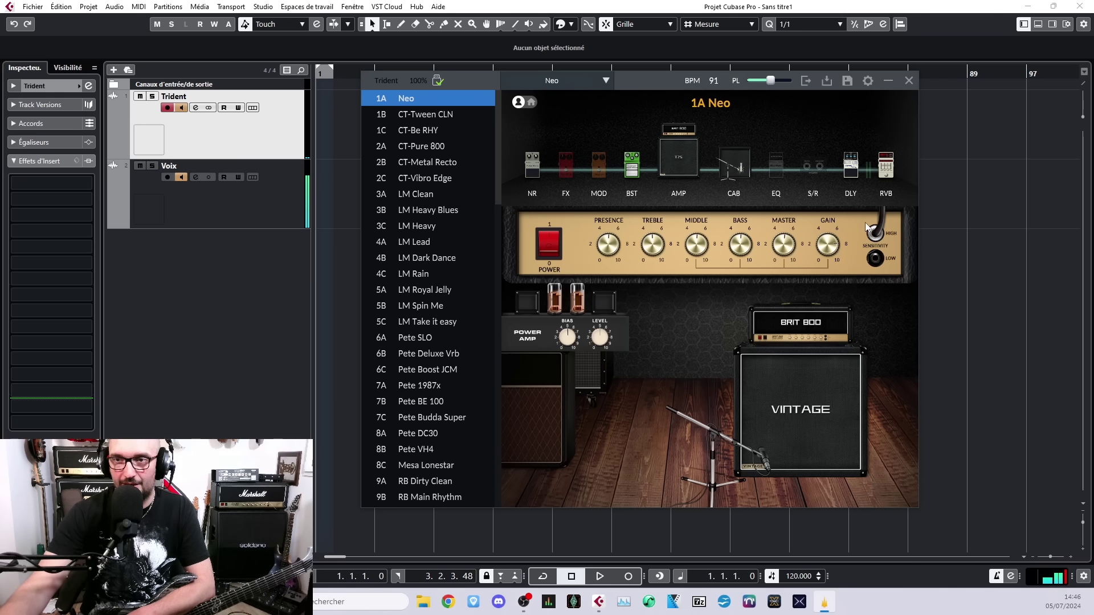
Switch off the Digital Delay and bring up the Large Hall reverb pedal
click(734, 169)
click(737, 162)
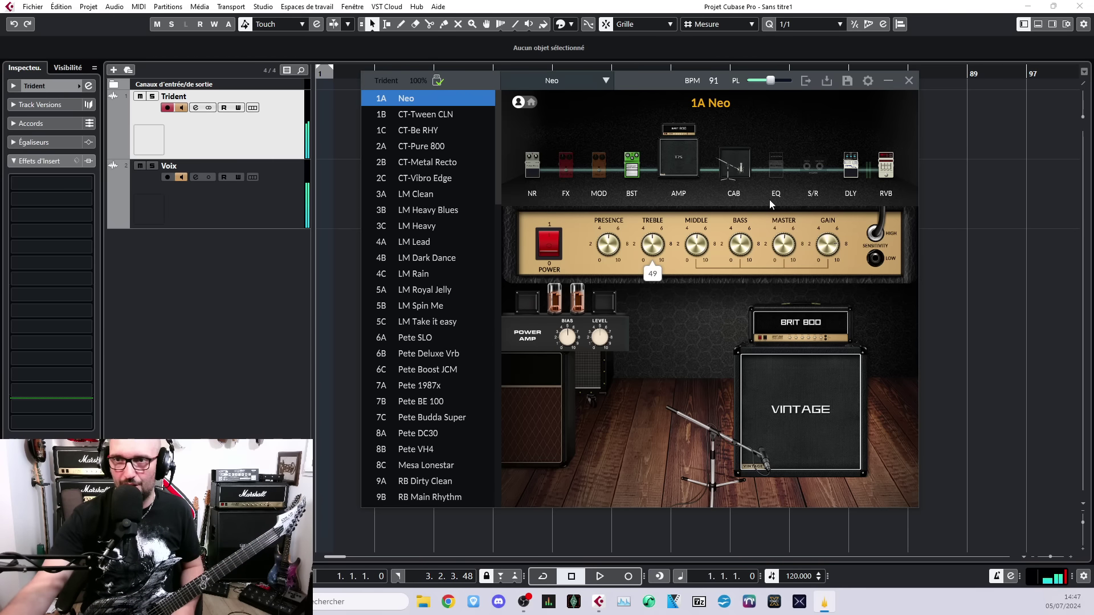
click(857, 180)
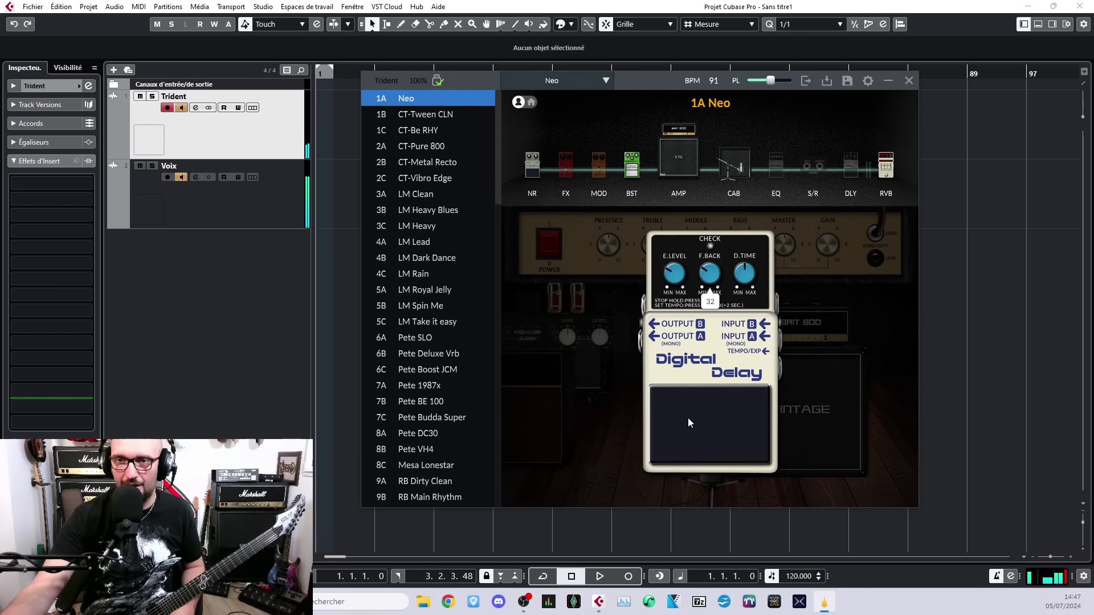
click(887, 176)
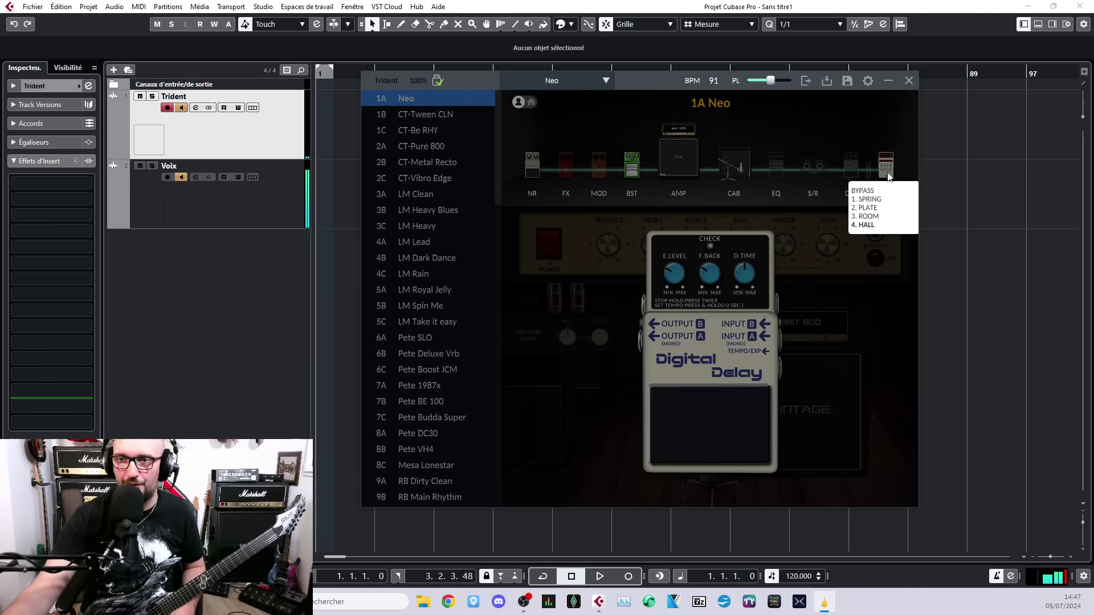
click(872, 225)
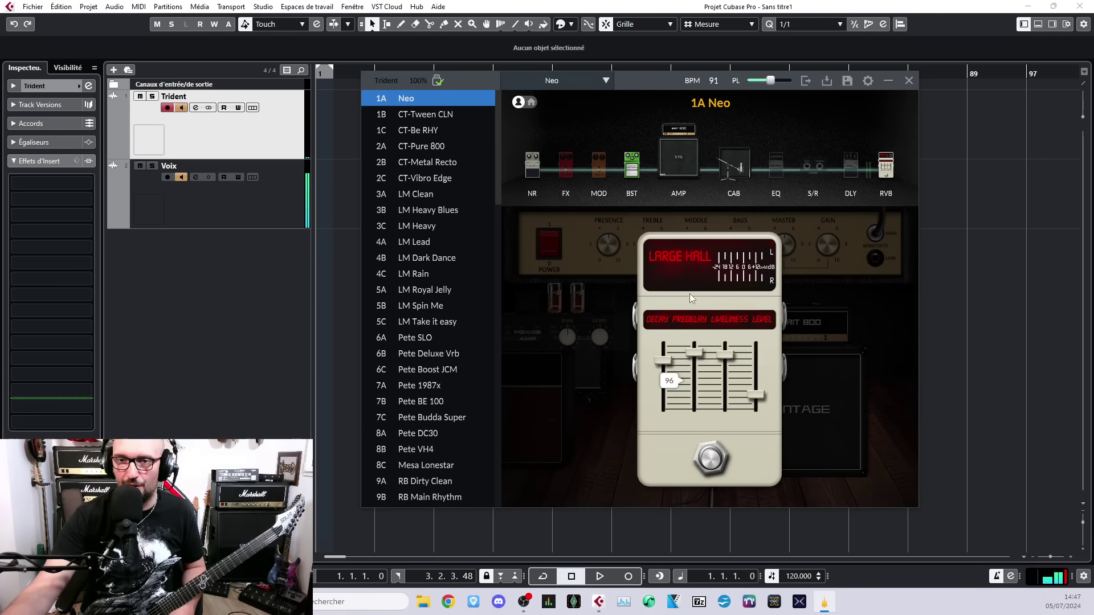
Change the reverb type to Spring and raise its decay and level to the maximum
click(892, 166)
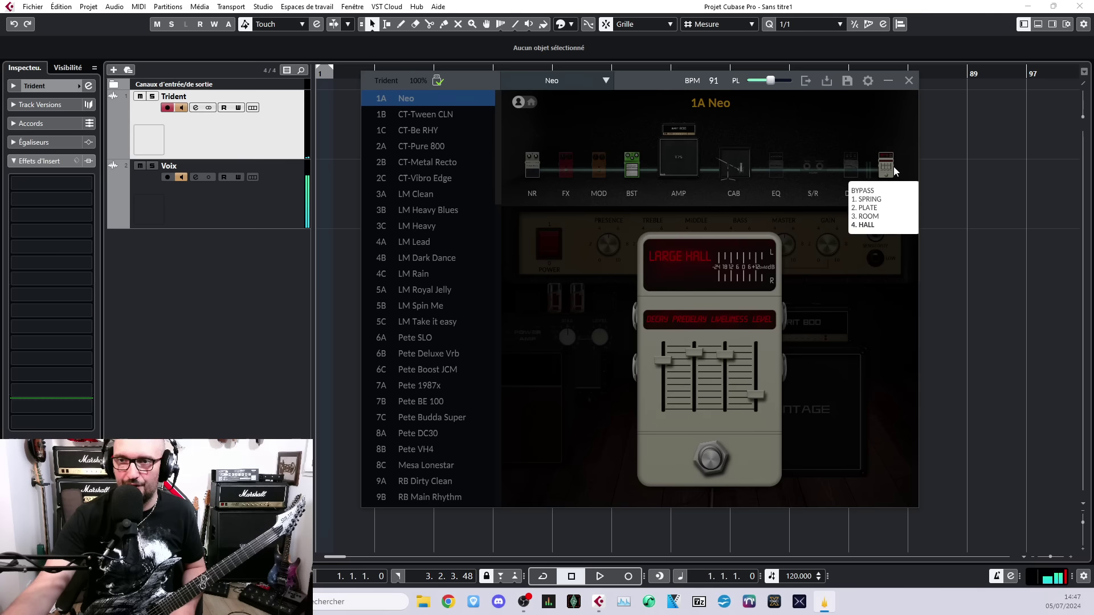
click(869, 200)
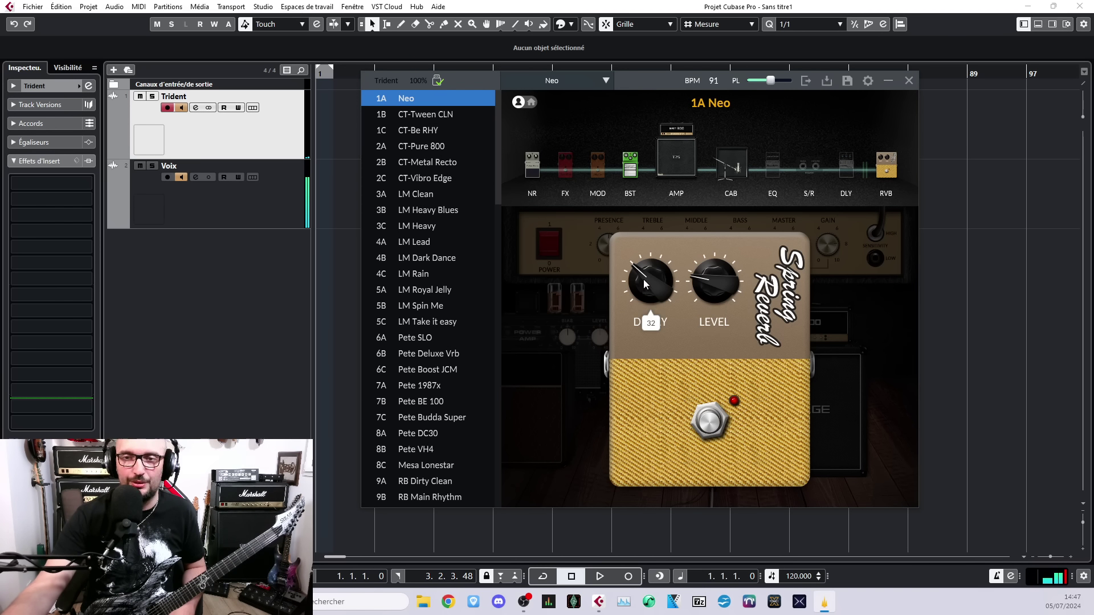
drag(644, 279, 646, 171)
drag(719, 282, 716, 170)
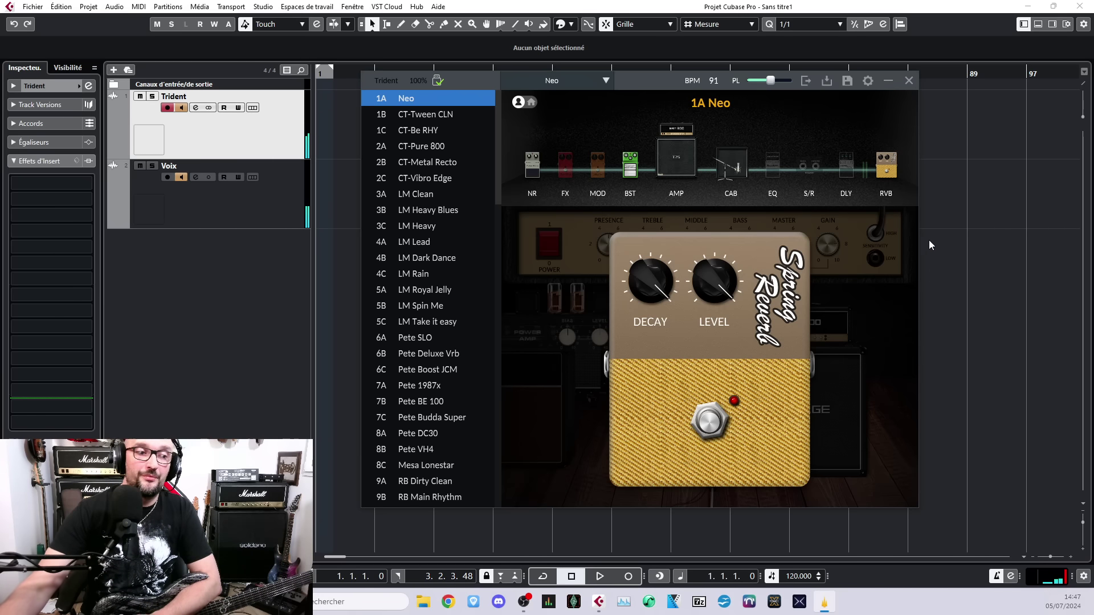
Lower the Spring Reverb's level to 28 and its decay to about the middle of its range
mouse_move(730, 299)
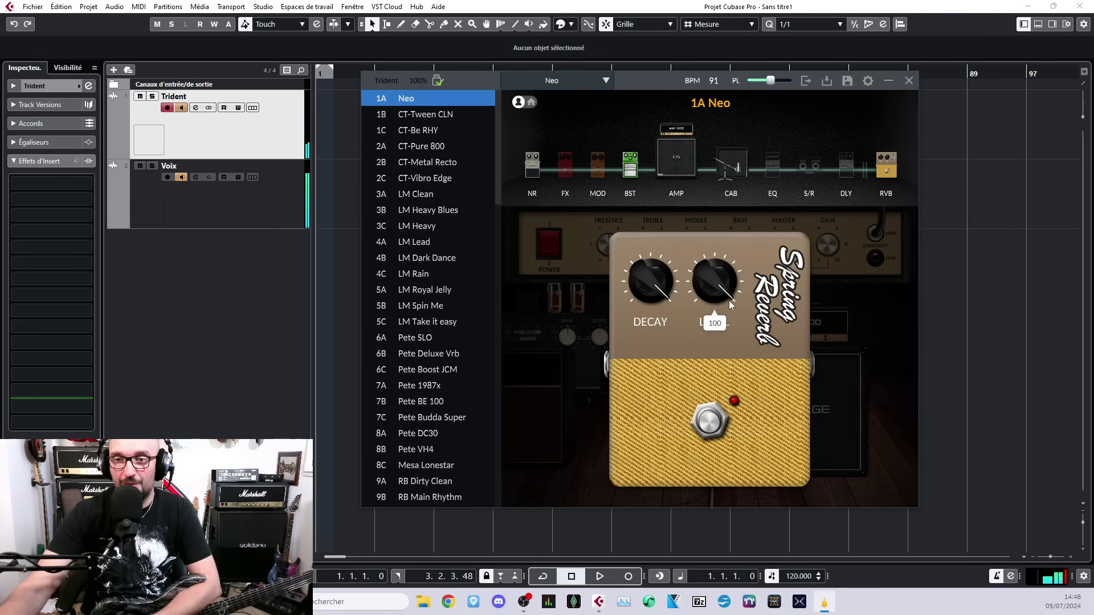
drag(733, 278, 733, 311)
drag(650, 263, 647, 280)
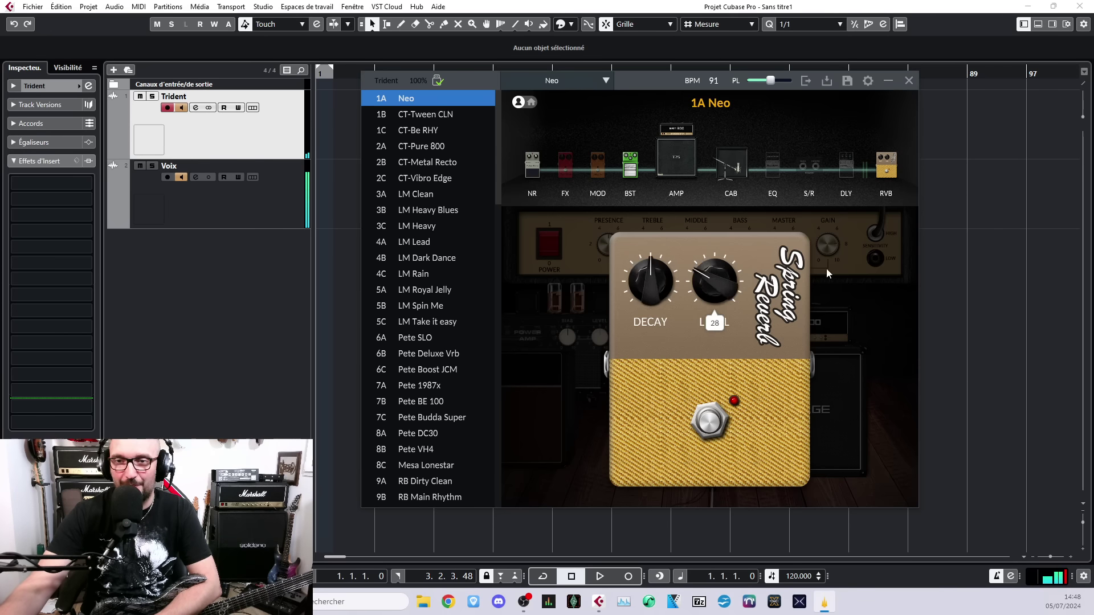
Change the reverb type back to Hall, lower its decay, predelay and liveliness slightly, and close the pedal view
click(886, 178)
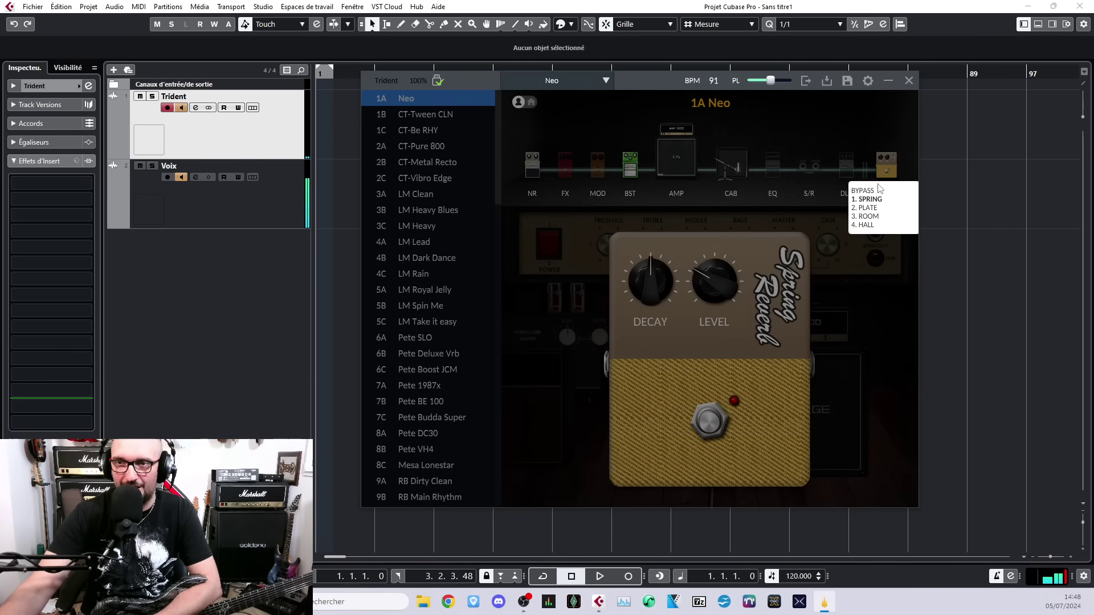
click(867, 229)
drag(701, 356, 663, 369)
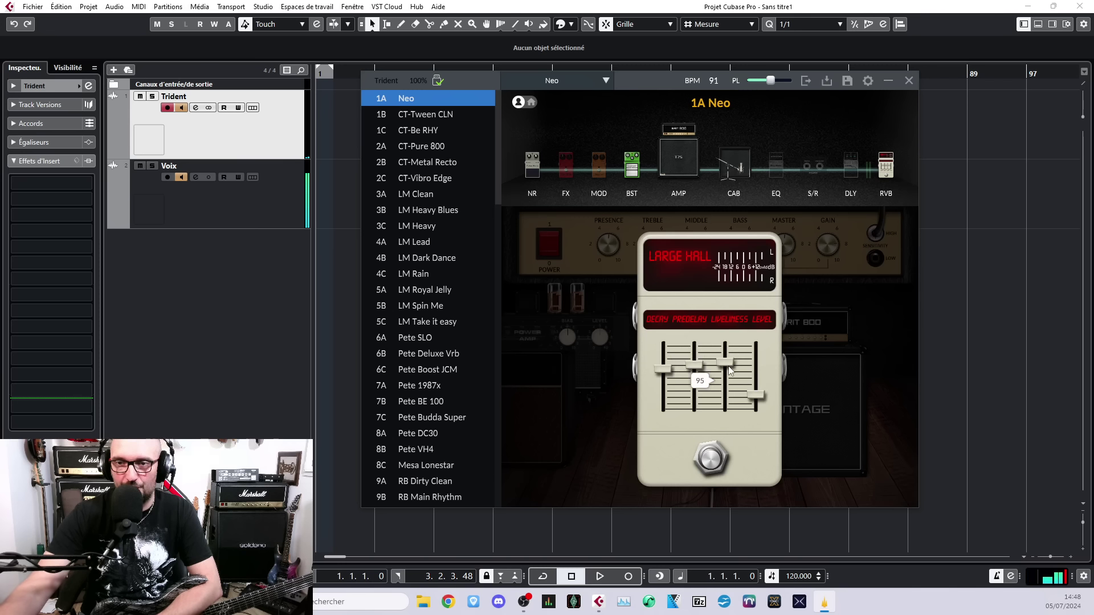
click(833, 246)
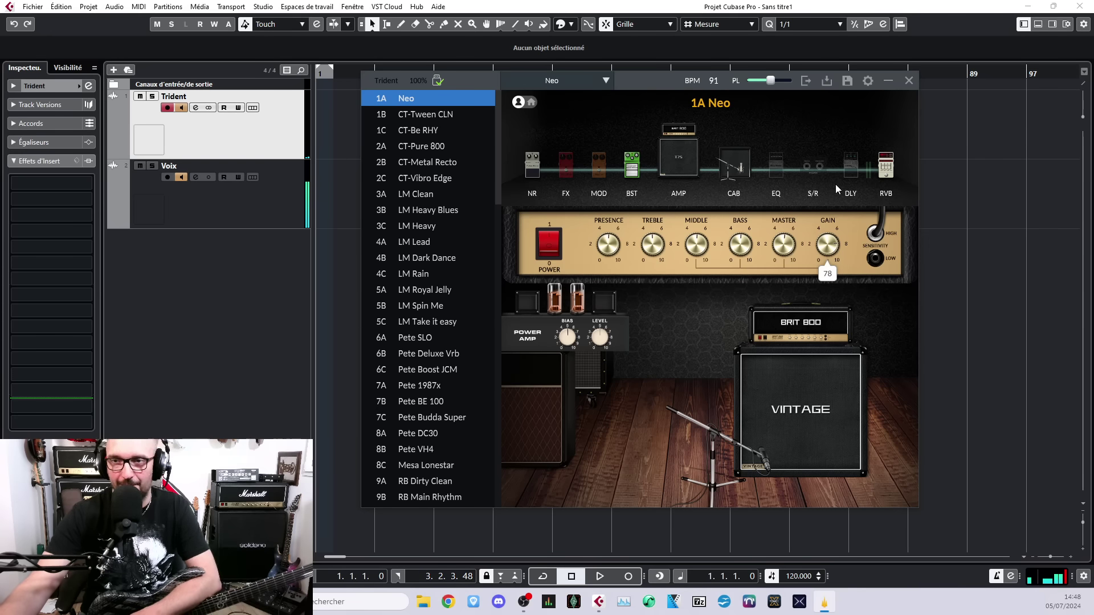
Try the parallel and branch modes of the send/return loop, set it back to serial, and close its view
click(812, 166)
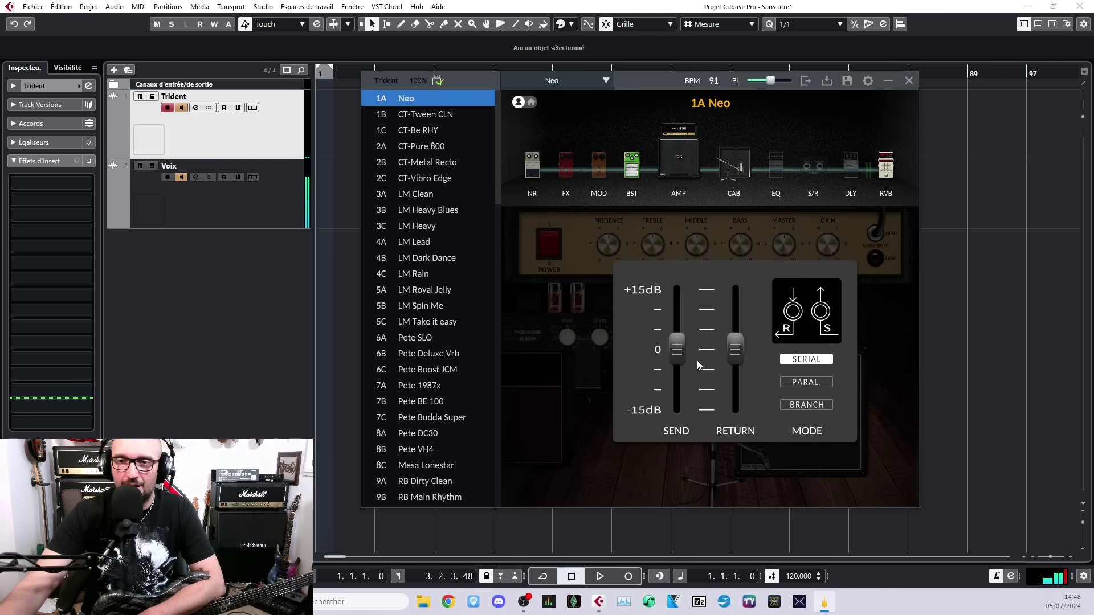
click(811, 381)
click(810, 363)
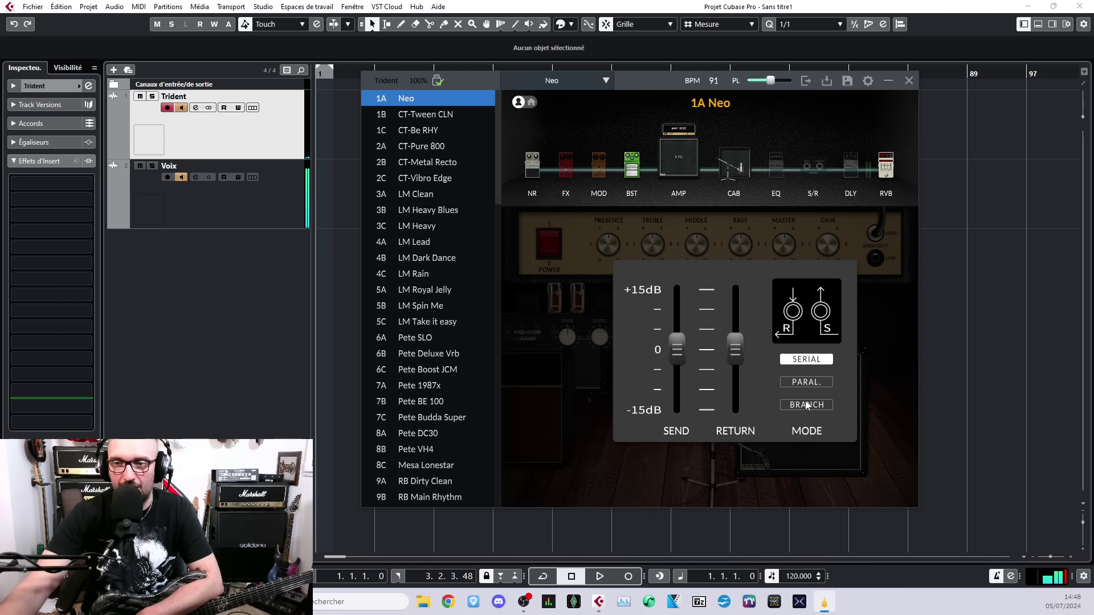
click(807, 405)
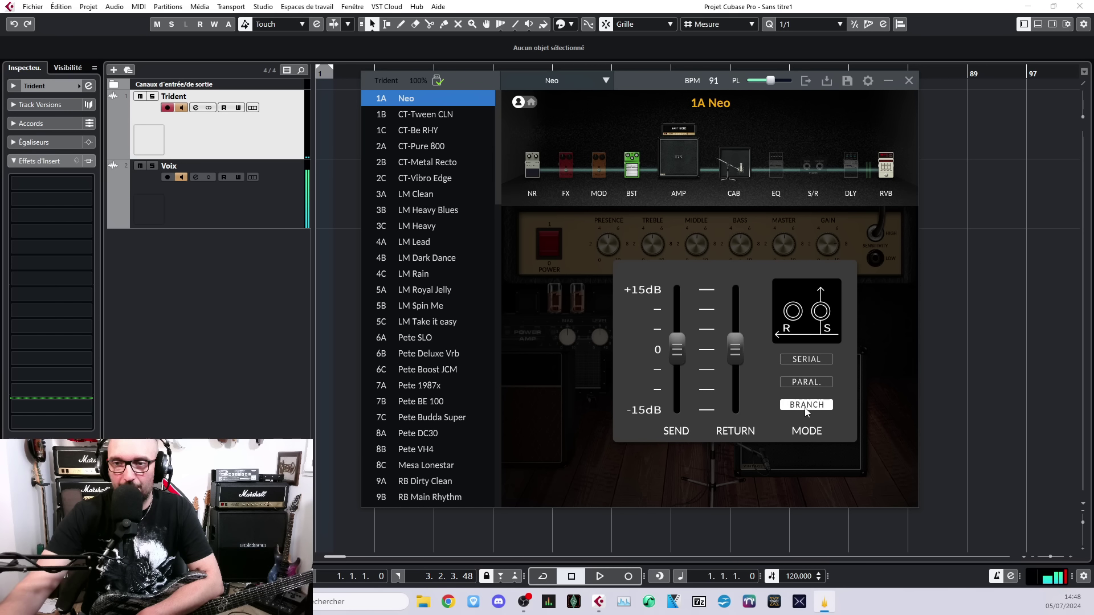
click(807, 360)
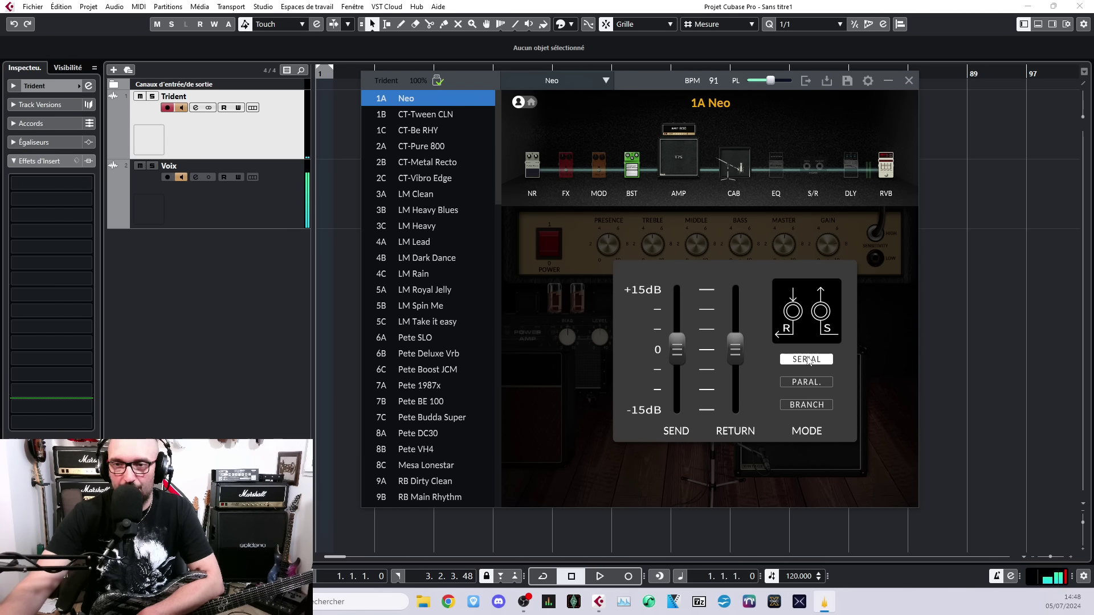
click(818, 408)
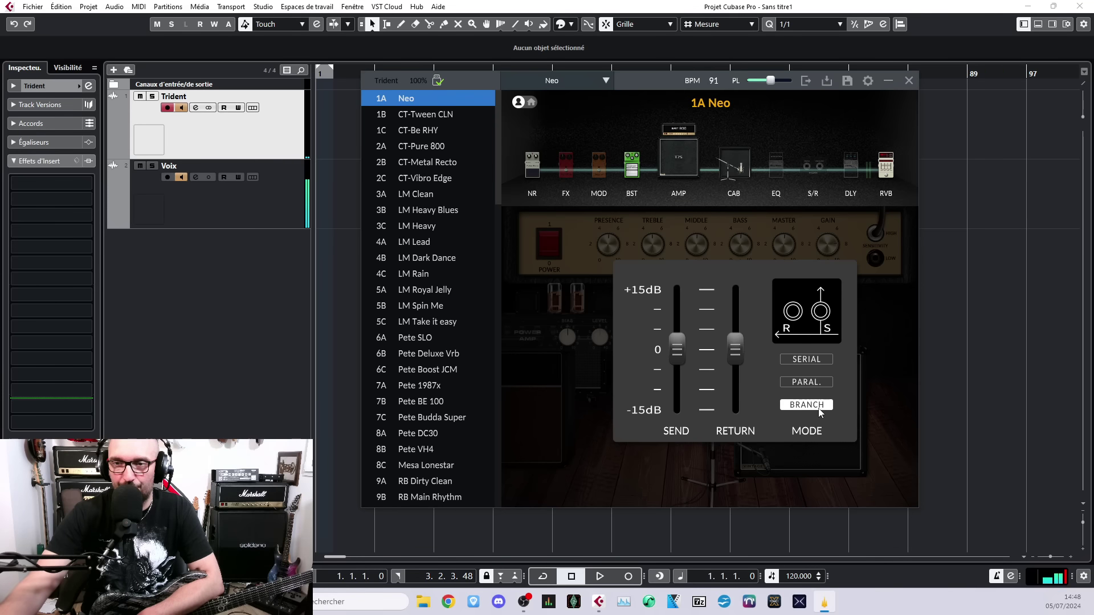
click(809, 360)
click(896, 308)
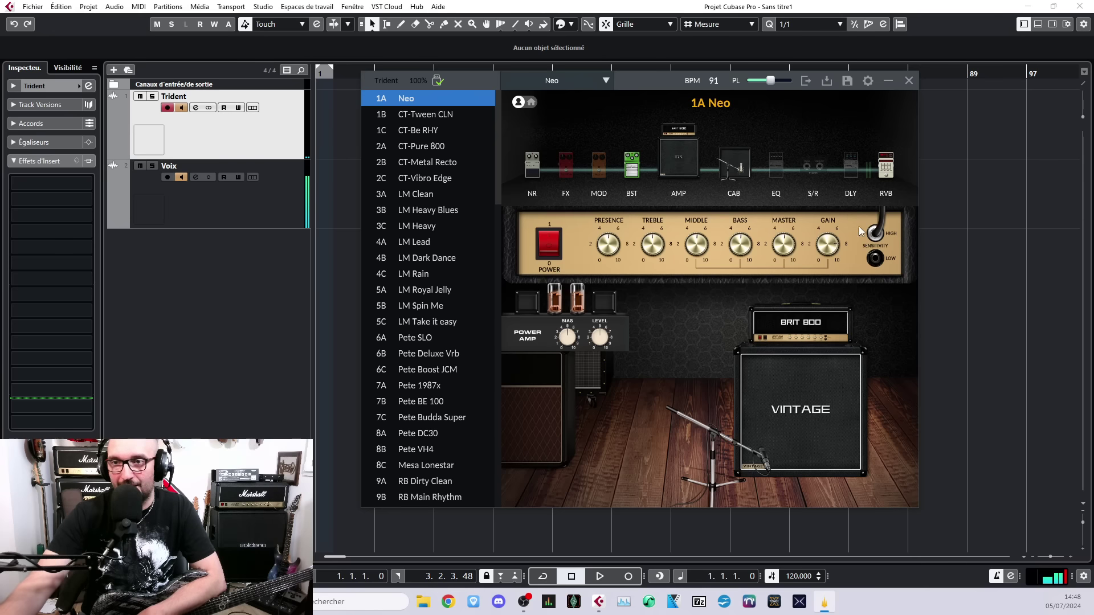
Boost the Equalizer pedal's 100 Hz and 6.4k bands, cut 1.6k to -8.10 dB, and compare the pedal on and off
click(777, 169)
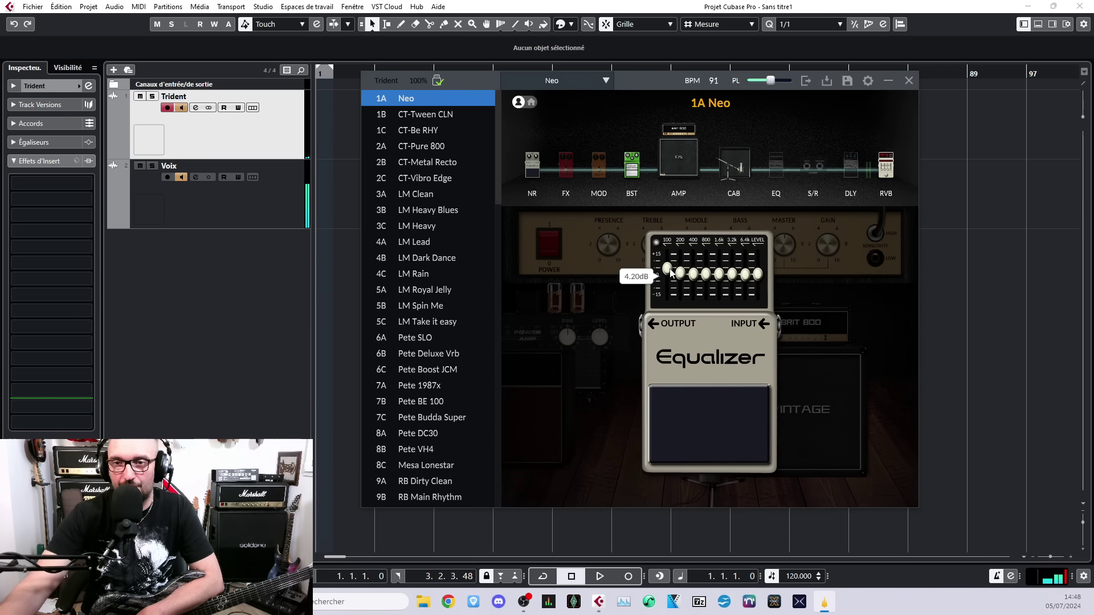
mouse_move(668, 268)
mouse_down()
mouse_move(719, 285)
mouse_move(709, 286)
mouse_move(745, 264)
mouse_up()
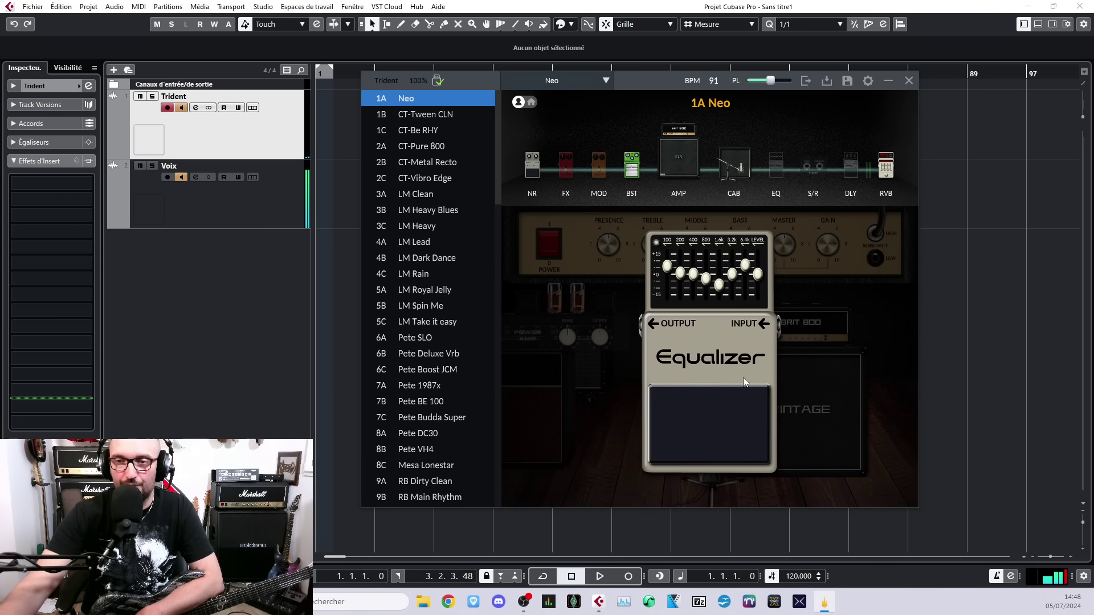
click(718, 444)
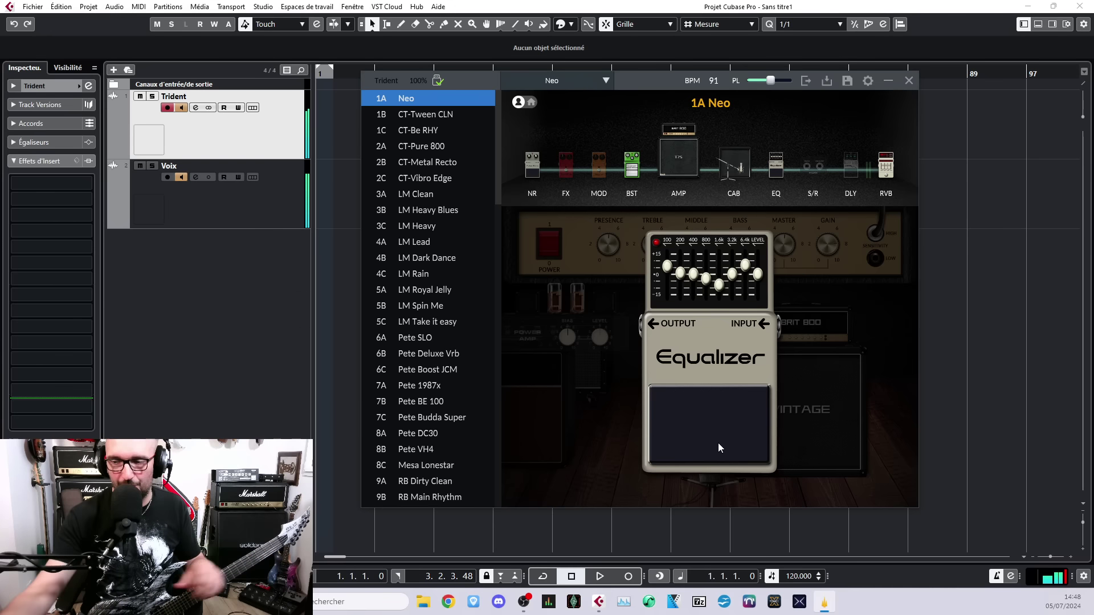
click(718, 443)
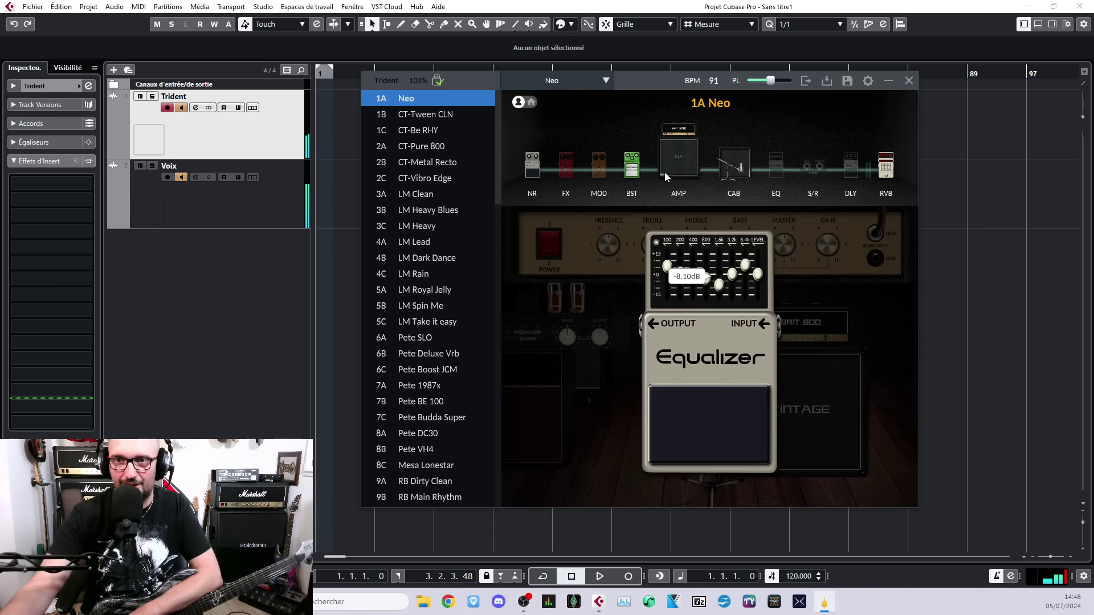
Compare the Screamer overdrive bypassed and engaged, raising its level to the maximum and trying a higher drive
click(632, 171)
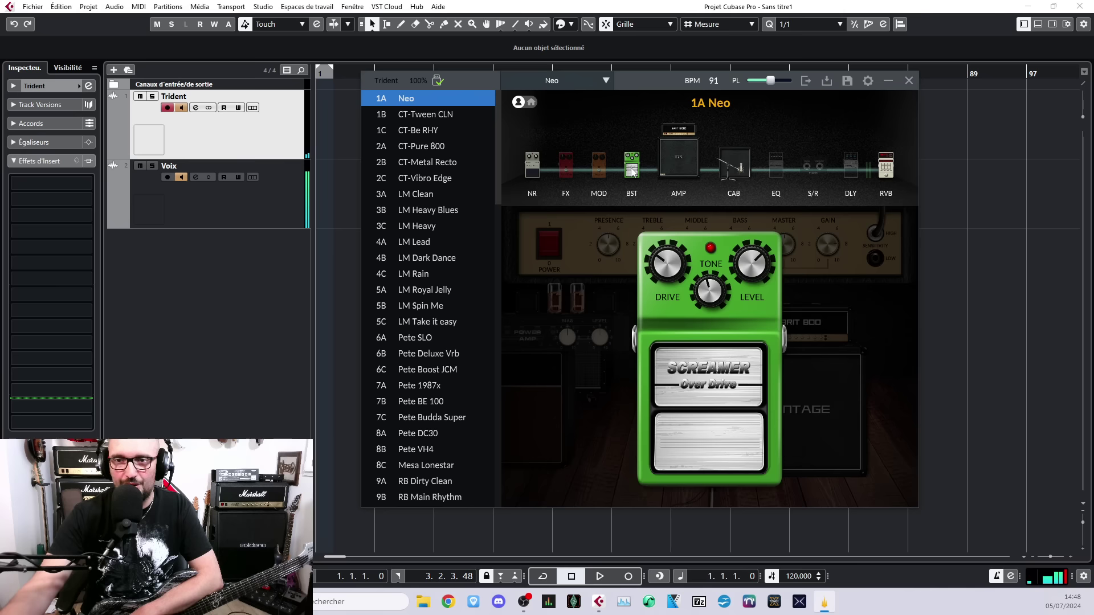
click(719, 393)
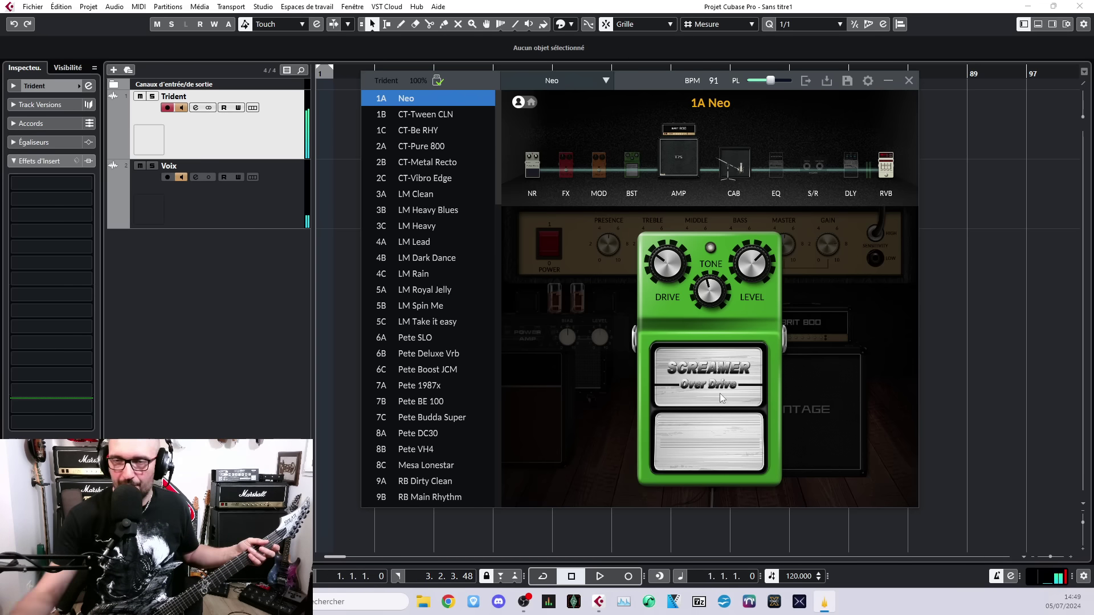
click(699, 436)
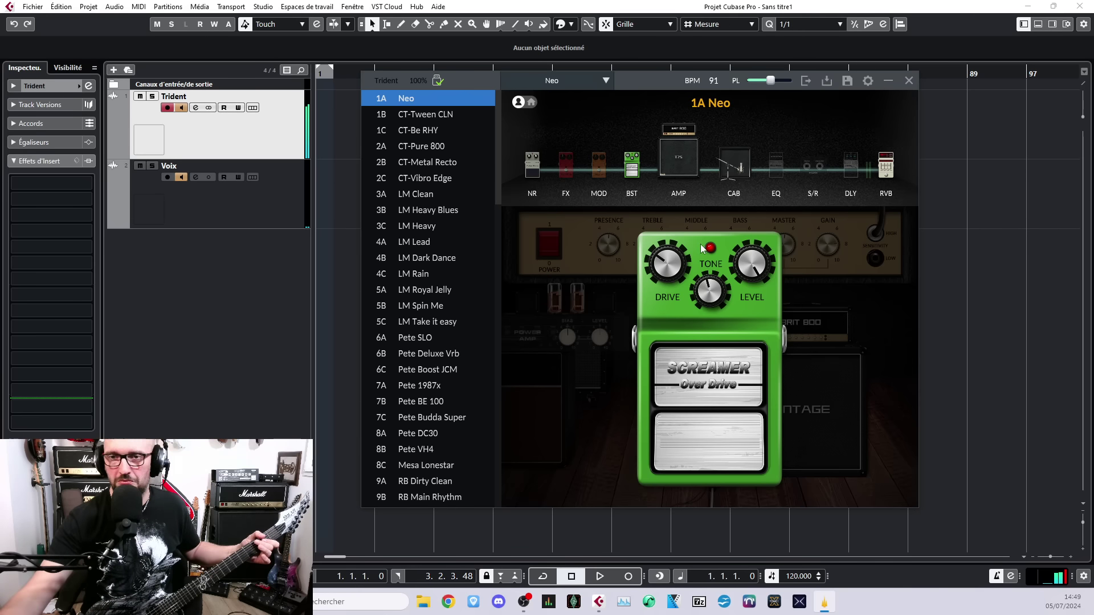
drag(672, 262, 672, 244)
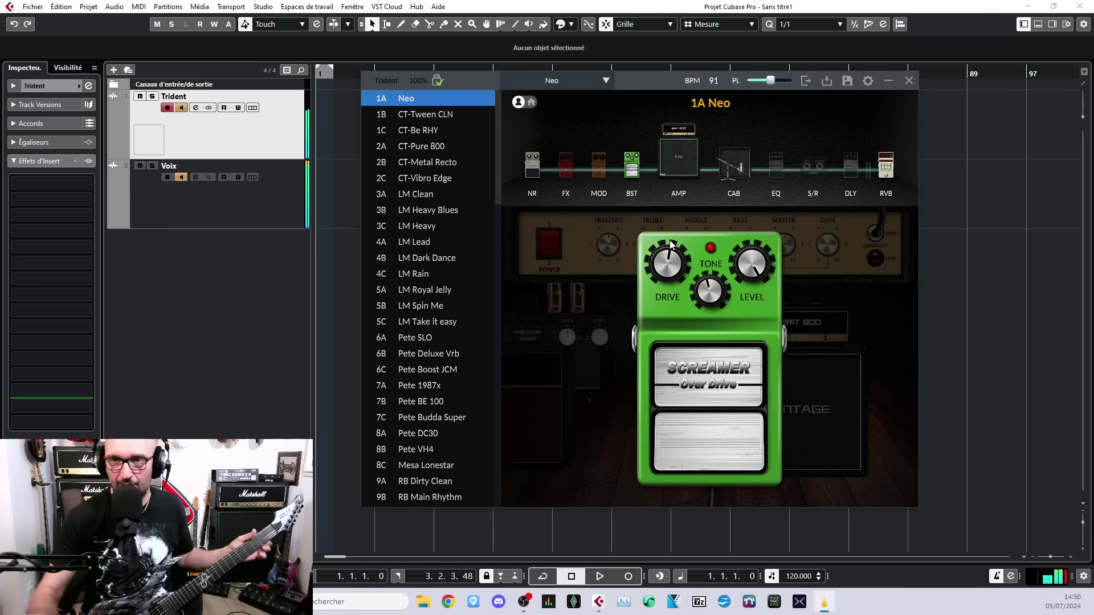
click(671, 244)
Swap the boost pedal for MORNING DRIVE, raise its volume and drive, and lower its tone to the middle
click(636, 175)
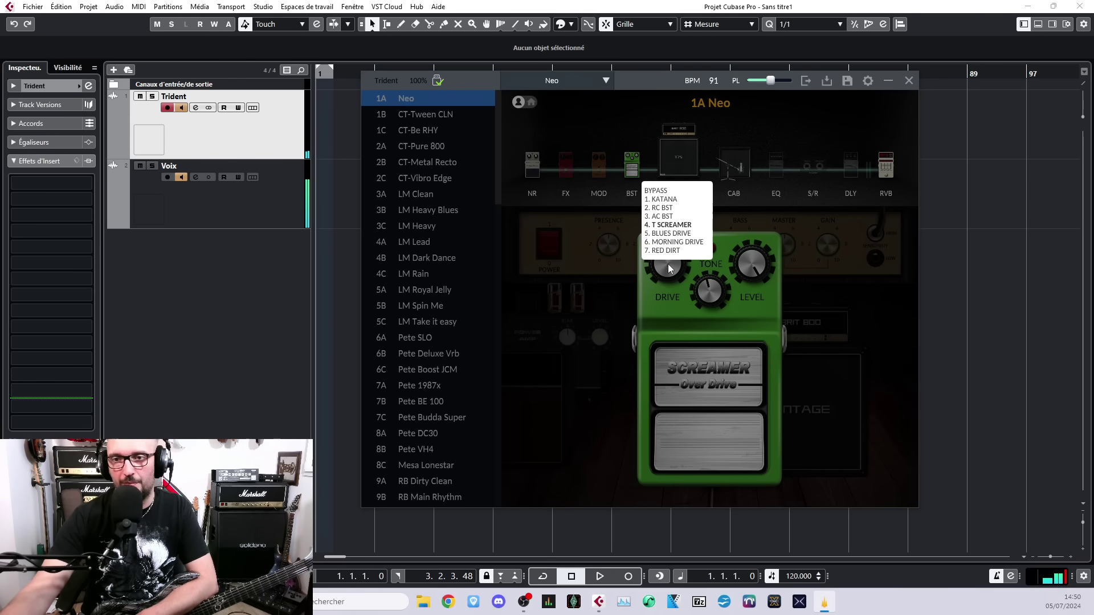
click(671, 244)
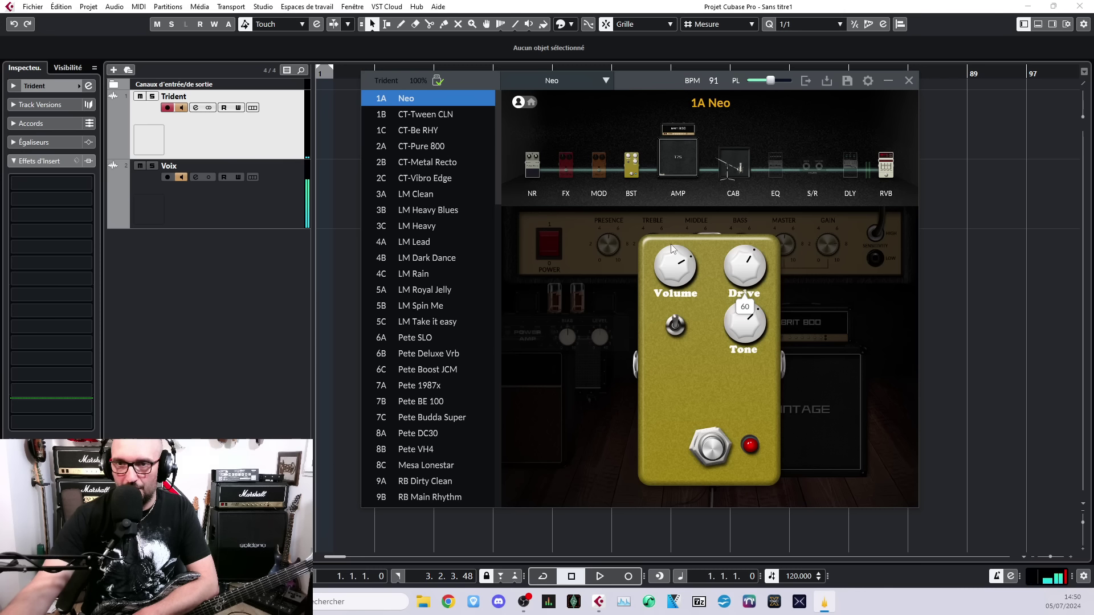
drag(675, 266, 678, 242)
drag(745, 266, 746, 256)
drag(749, 322, 742, 340)
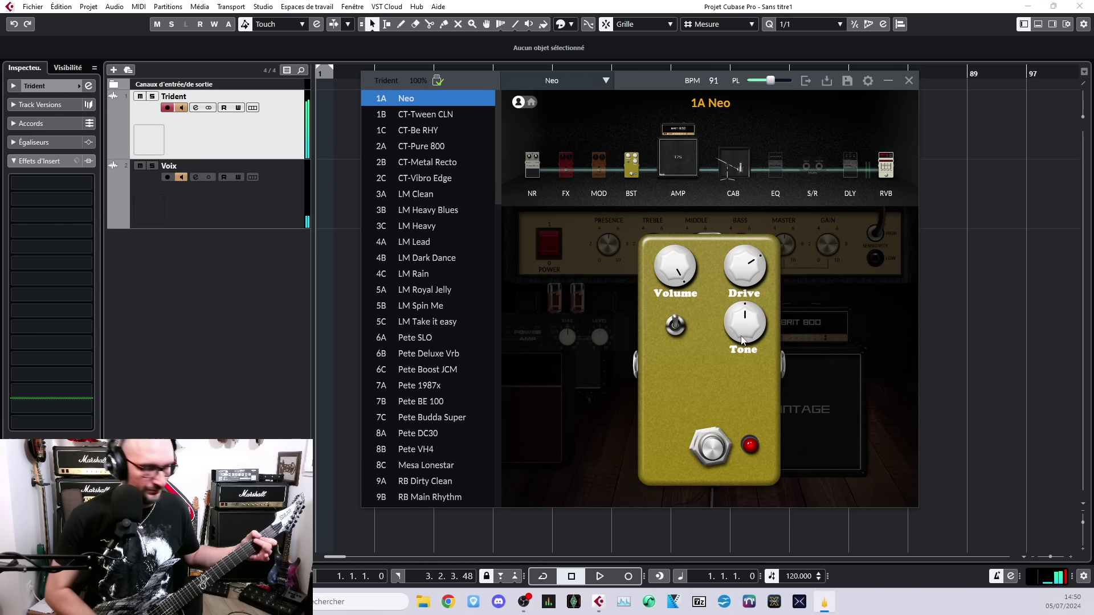
Swap the boost pedal for KATANA, set its volume to 100, and compare it bypassed and engaged
click(632, 165)
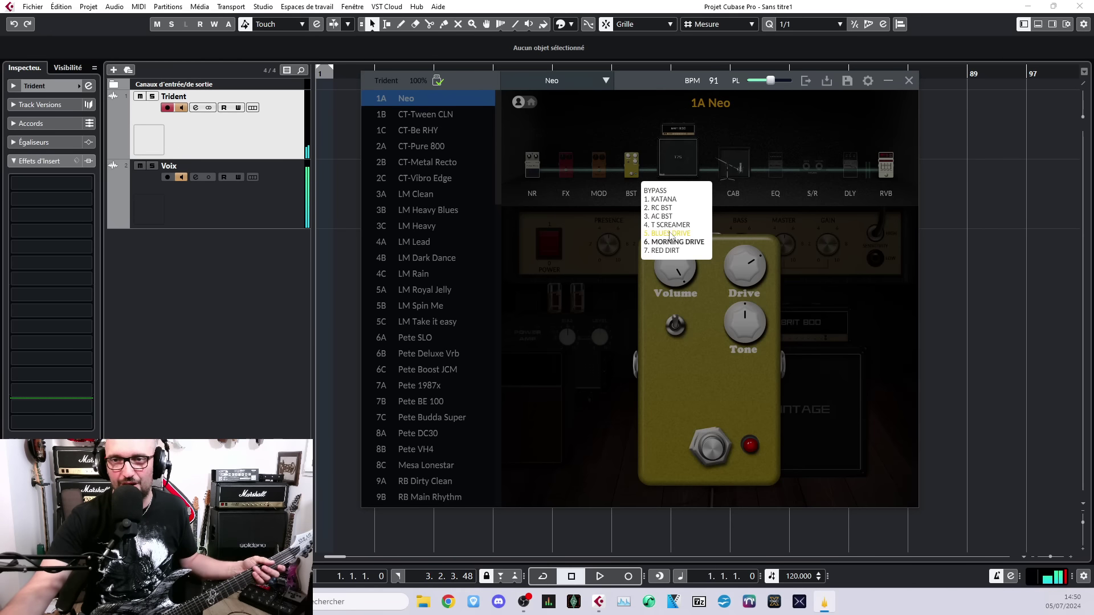
click(666, 199)
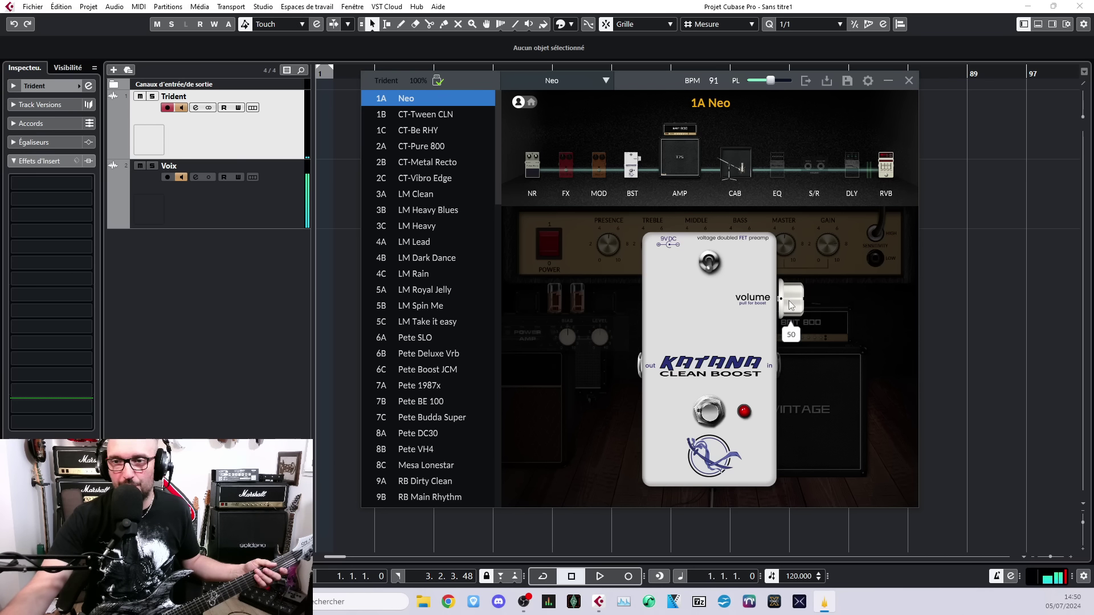
drag(788, 259, 795, 179)
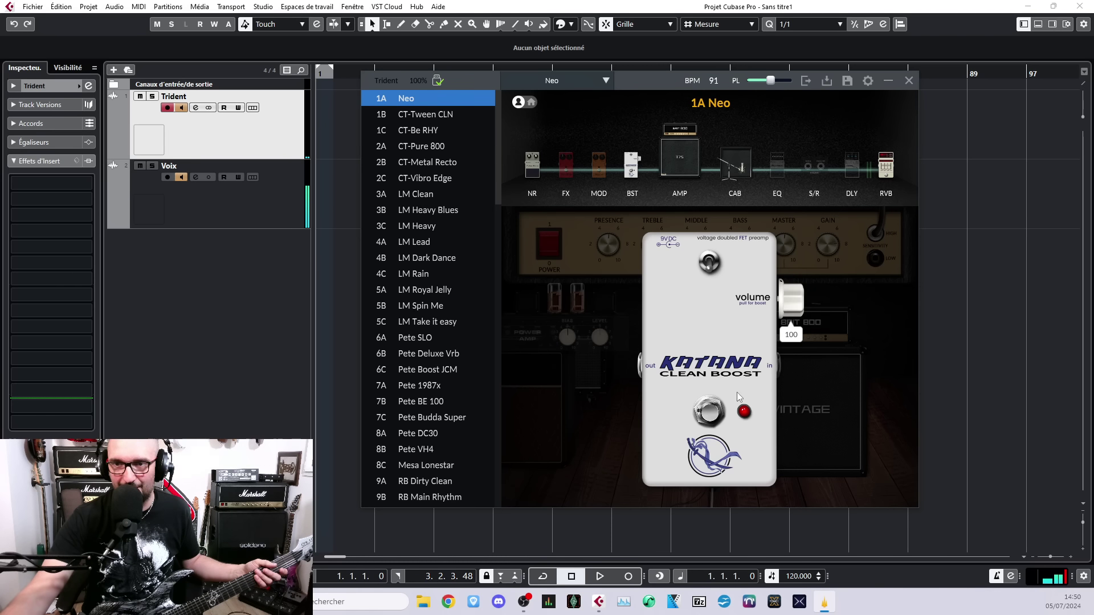
click(720, 417)
click(719, 417)
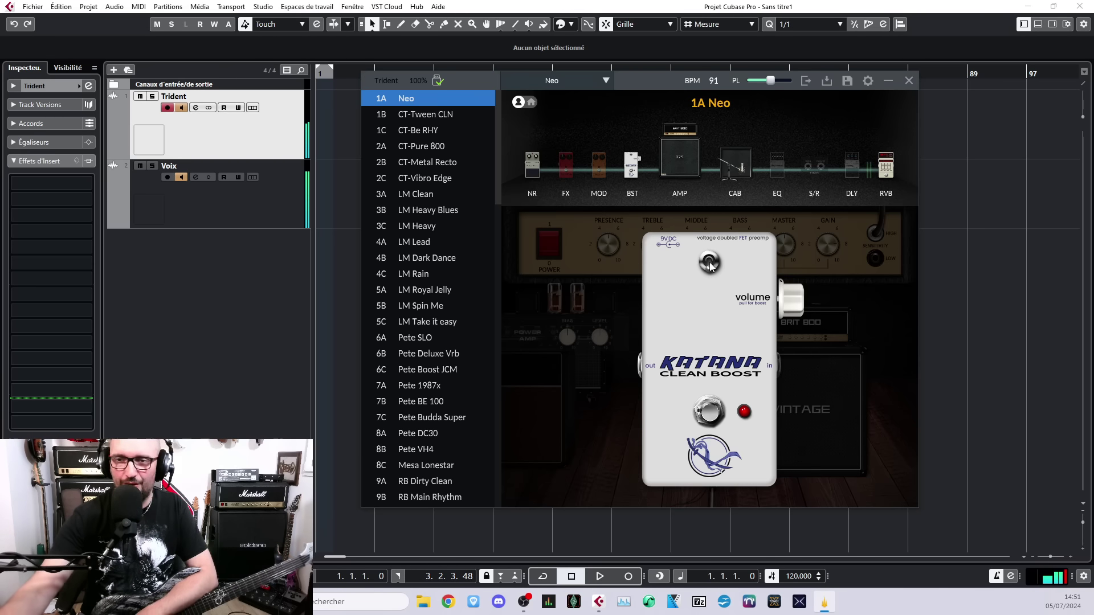
Set the boost pedal back to T SCREAMER
click(631, 169)
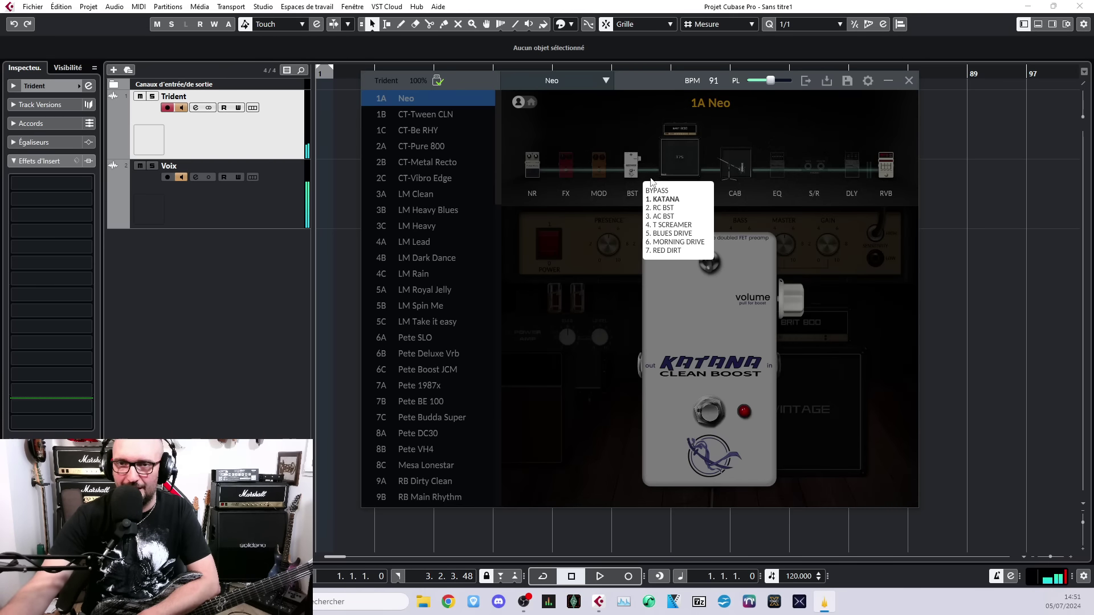
click(677, 225)
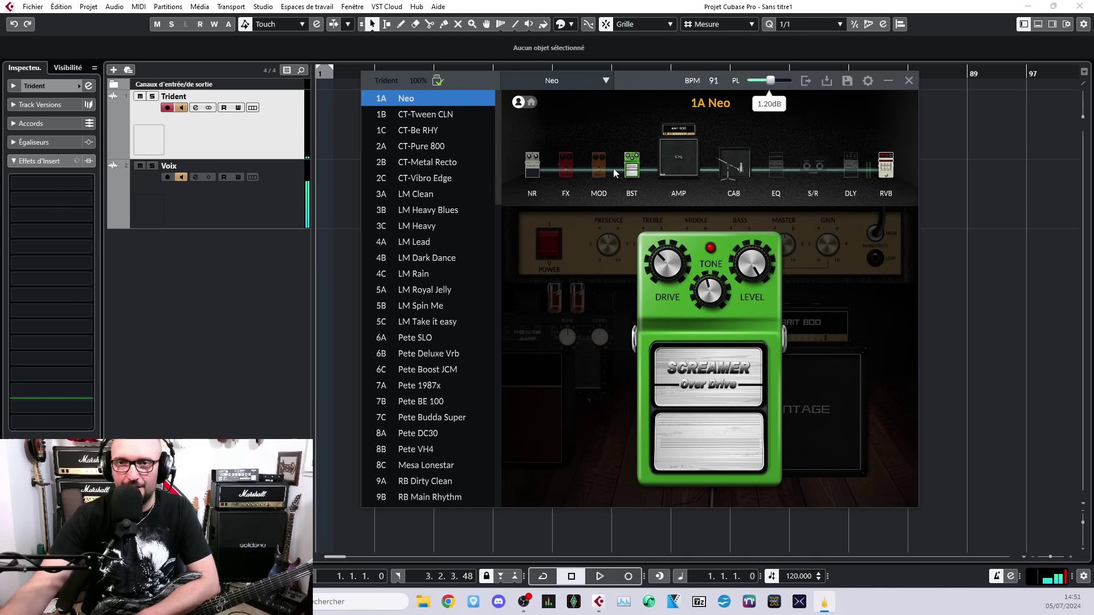
Show the Phase 90 modulation pedal and engage it in the 1A Neo signal chain
click(596, 167)
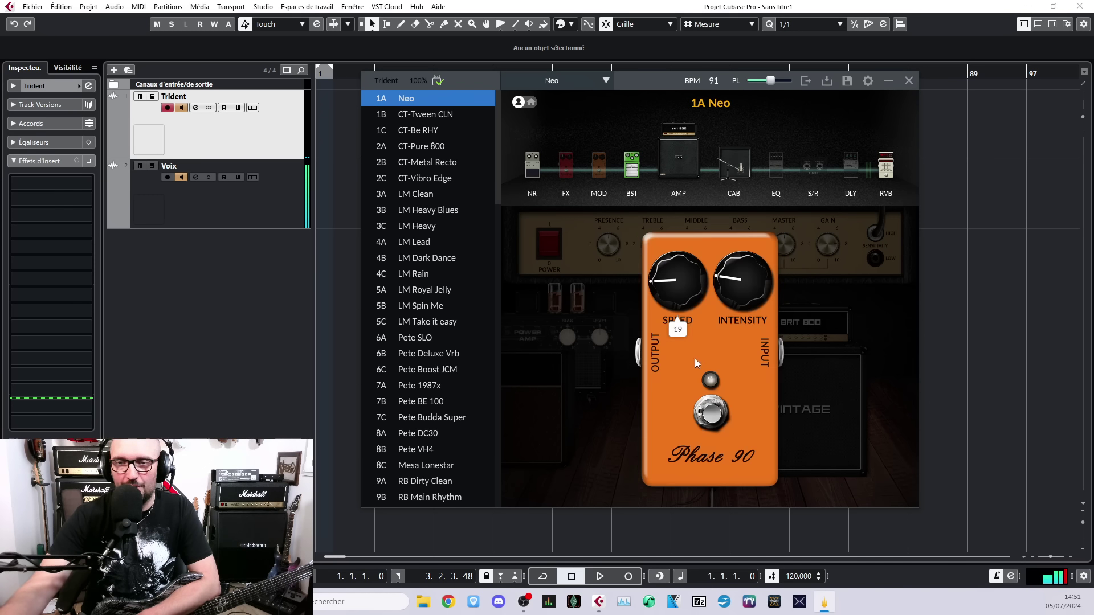
click(710, 414)
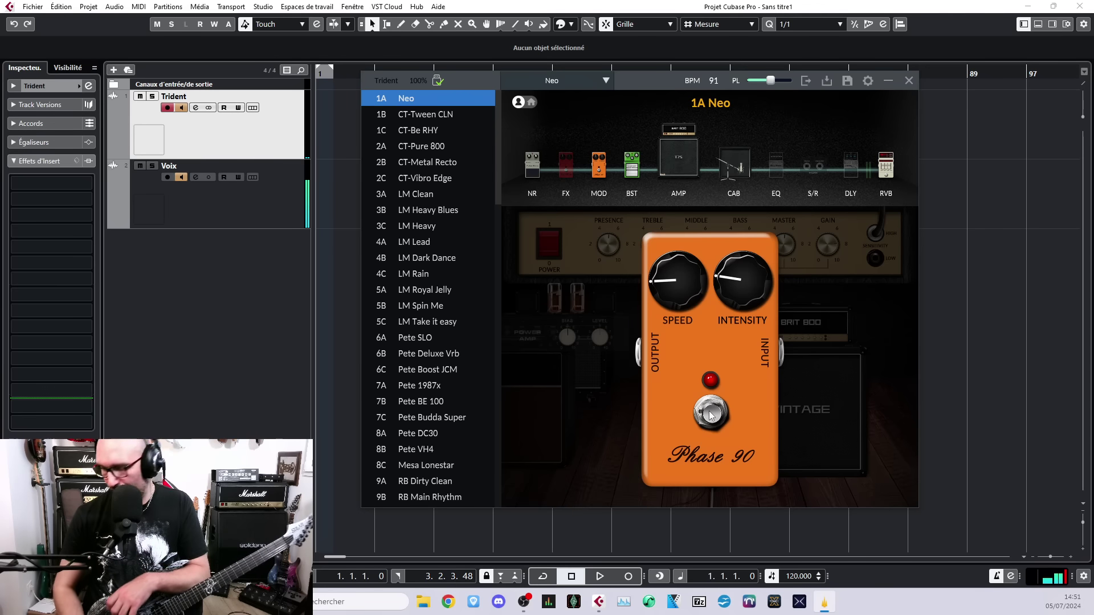
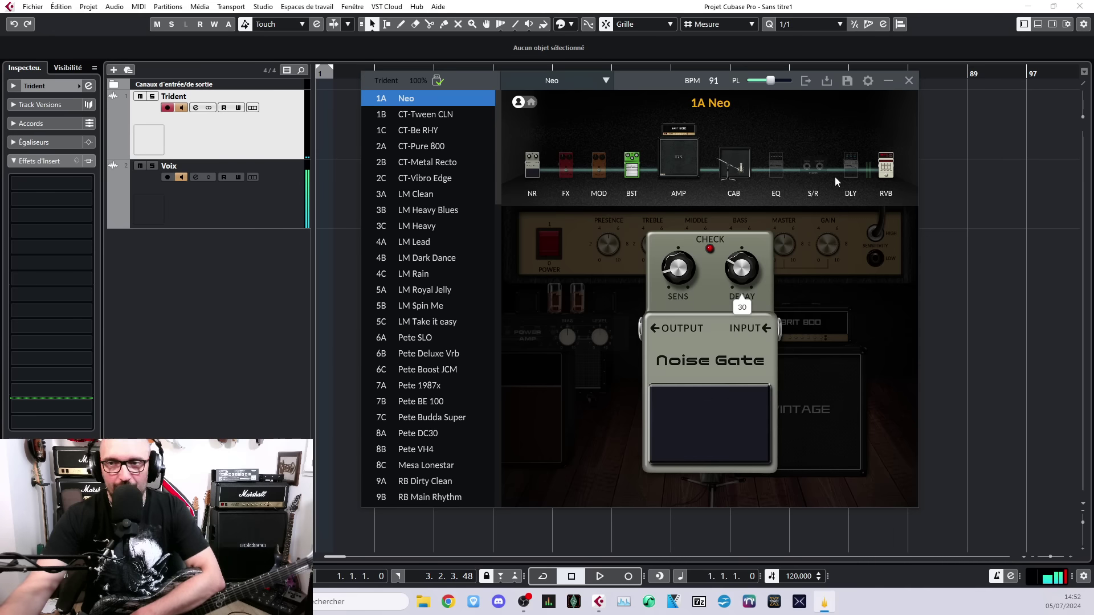
Adjust the cabinet IR's low cut, trying 235 Hz before settling on 165 Hz
click(873, 354)
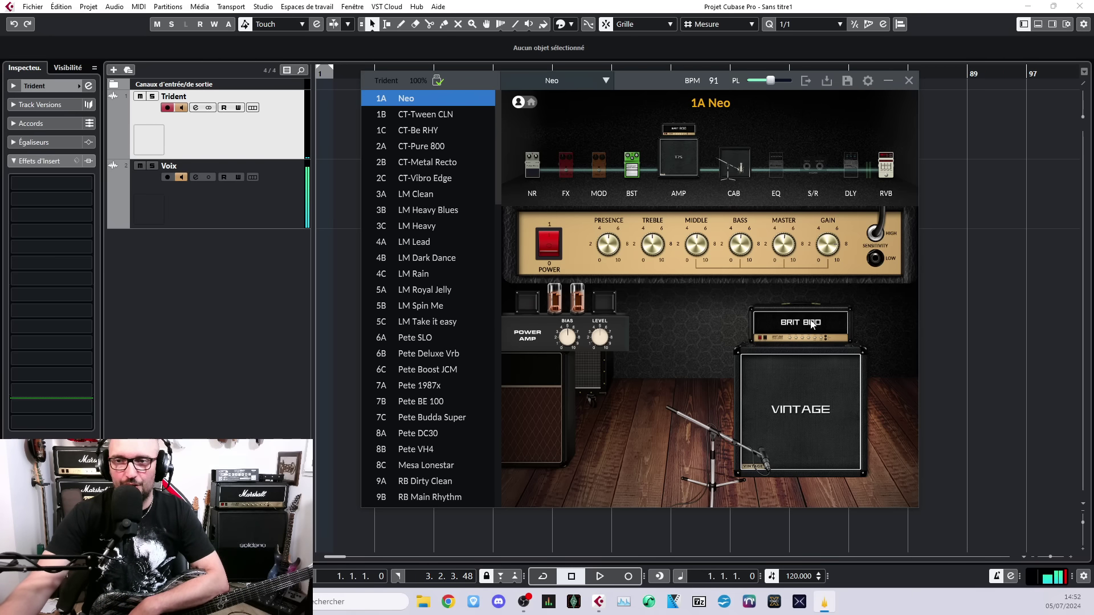
click(805, 414)
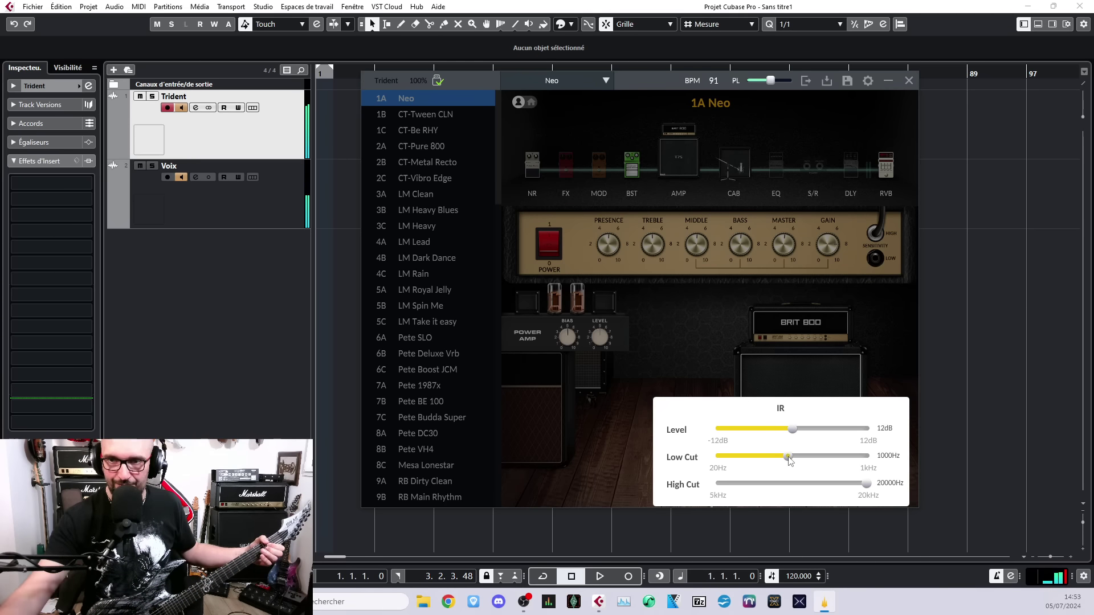
drag(790, 460, 812, 463)
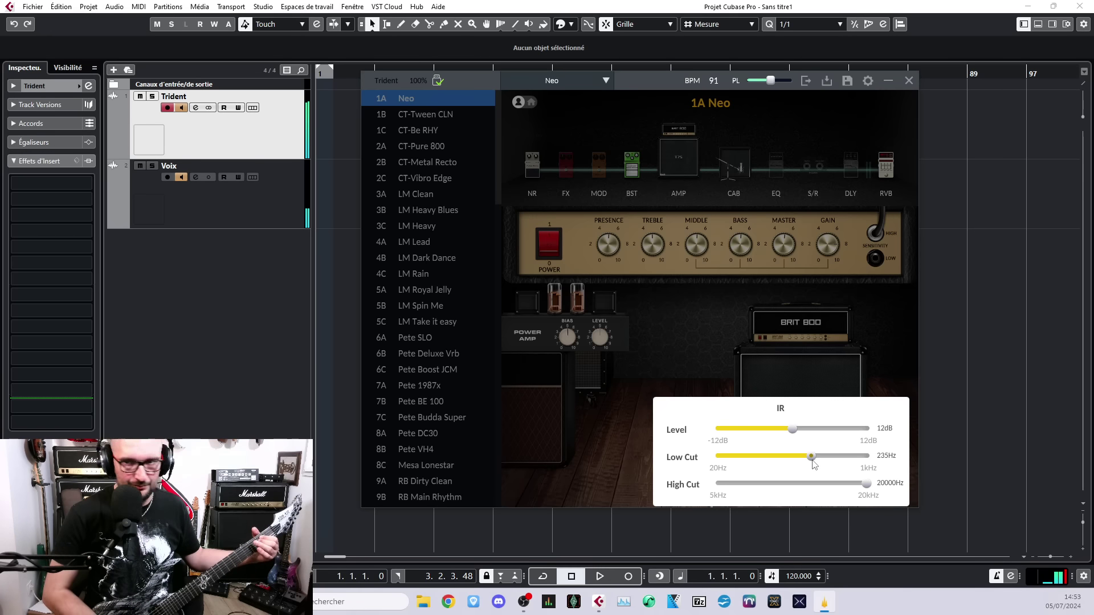
drag(813, 461, 798, 461)
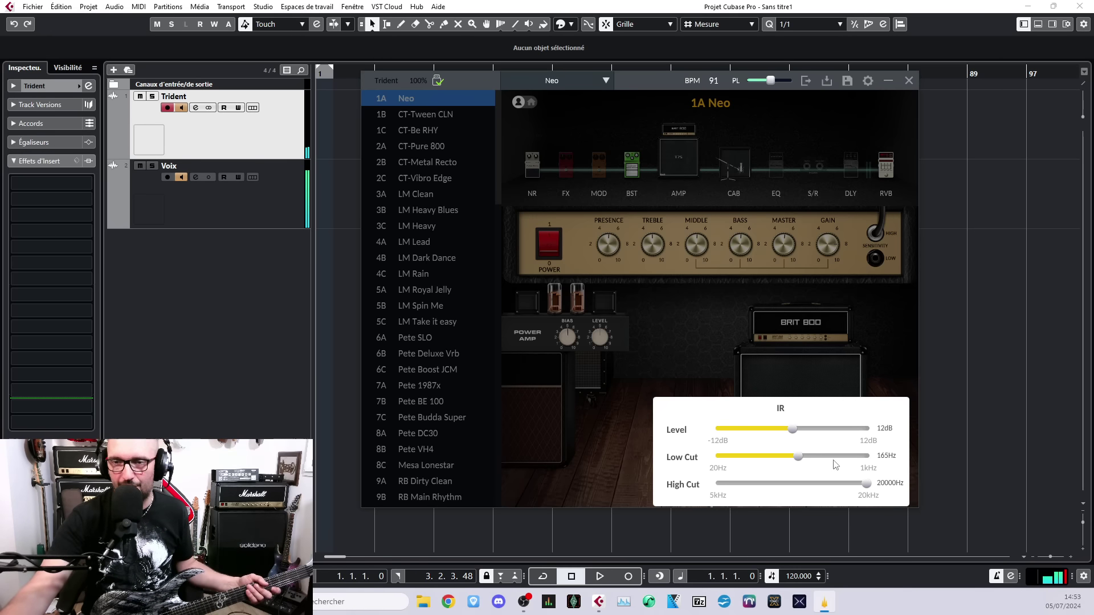
click(807, 376)
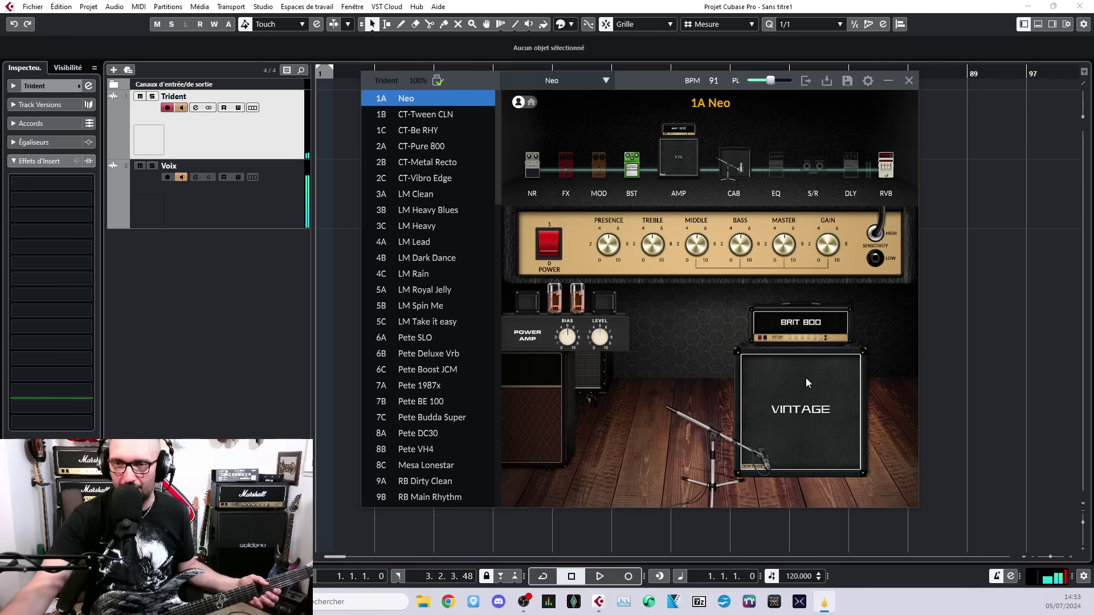
Swap the cabinet for HBE 412 and the amp for FIREMAN
click(805, 410)
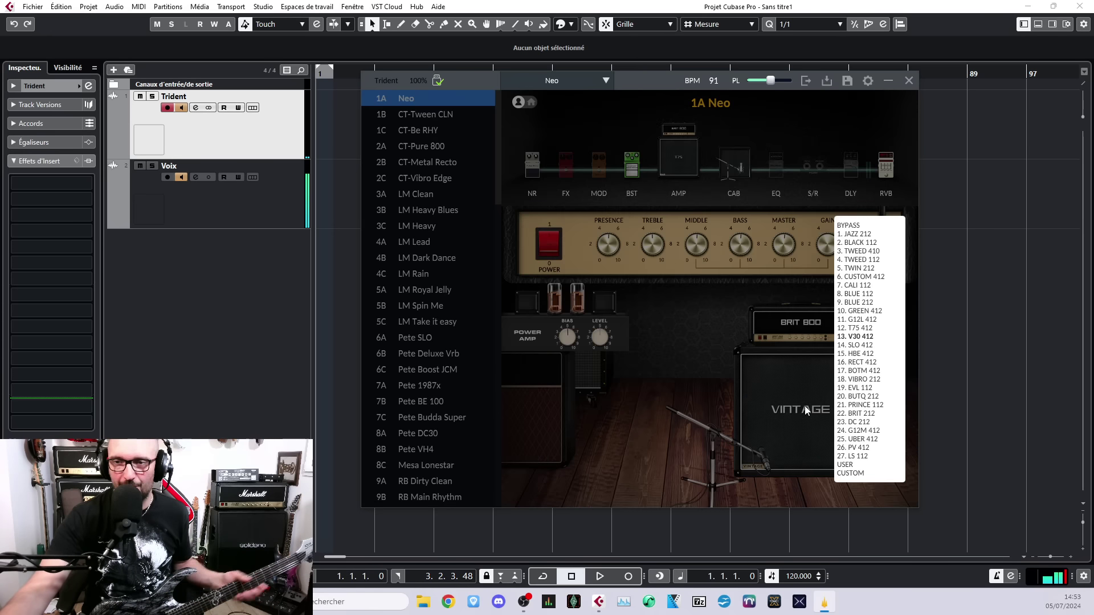
click(860, 354)
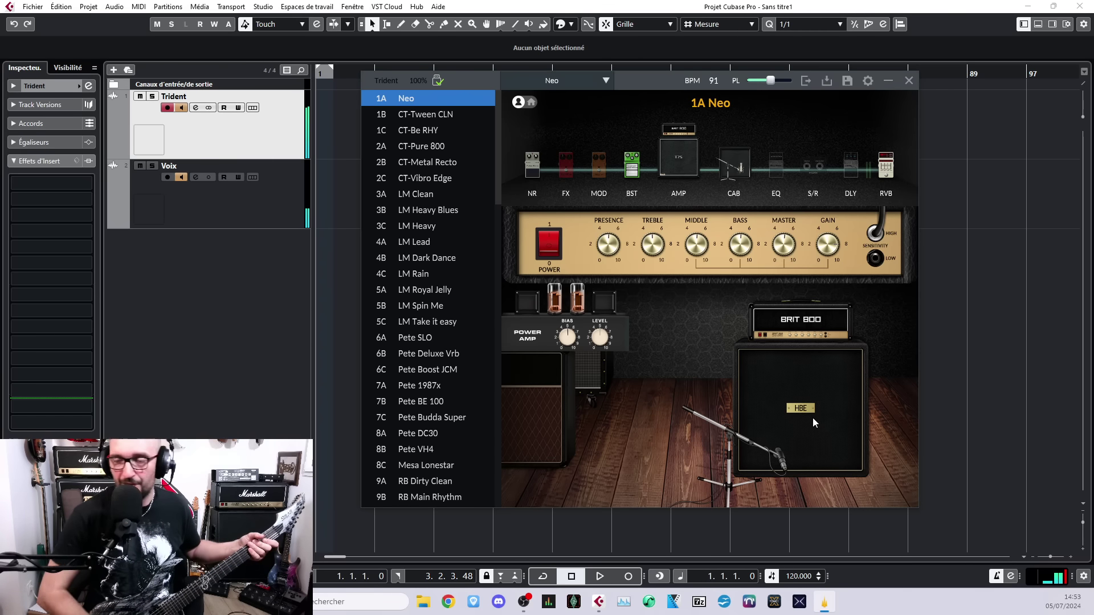
click(686, 149)
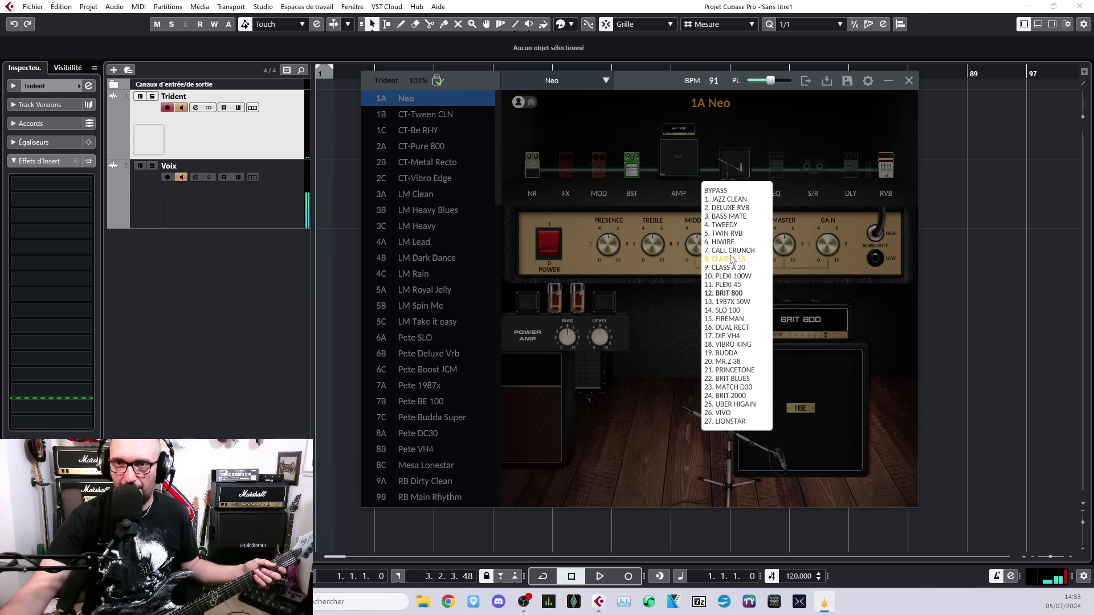
click(733, 320)
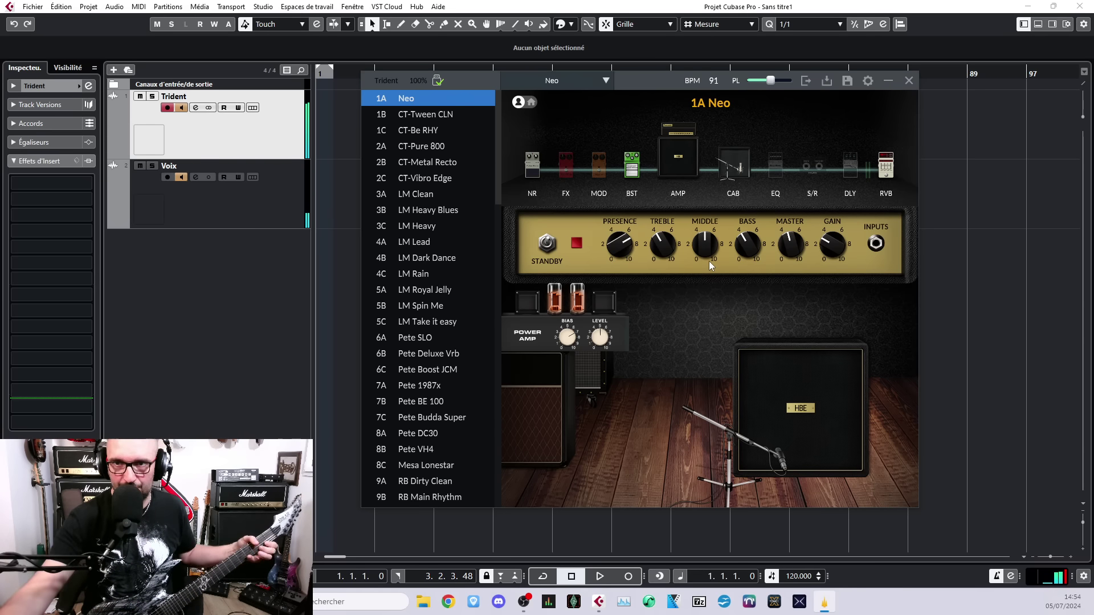
Raise the FIREMAN amp's treble and master slightly, set its gain to 56, and bypass the Screamer boost
drag(663, 246, 671, 244)
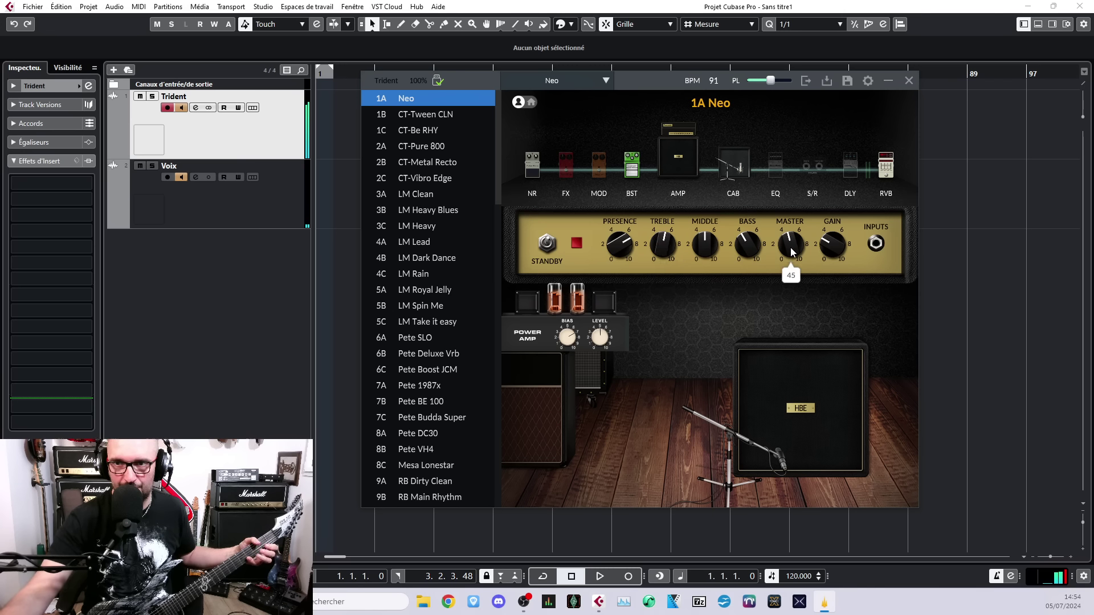
drag(832, 244, 825, 217)
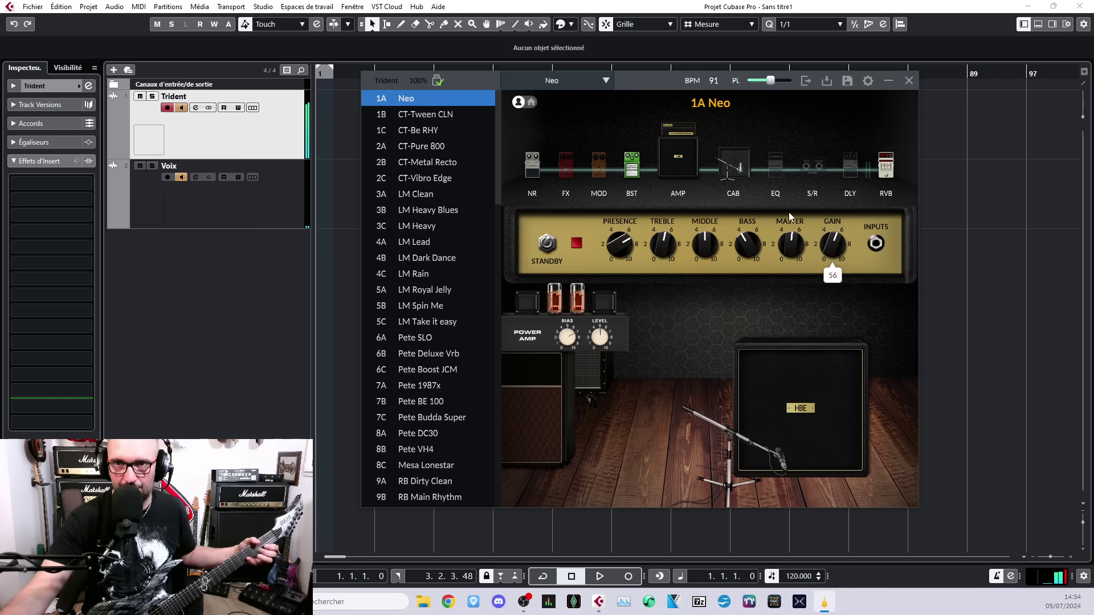
click(634, 178)
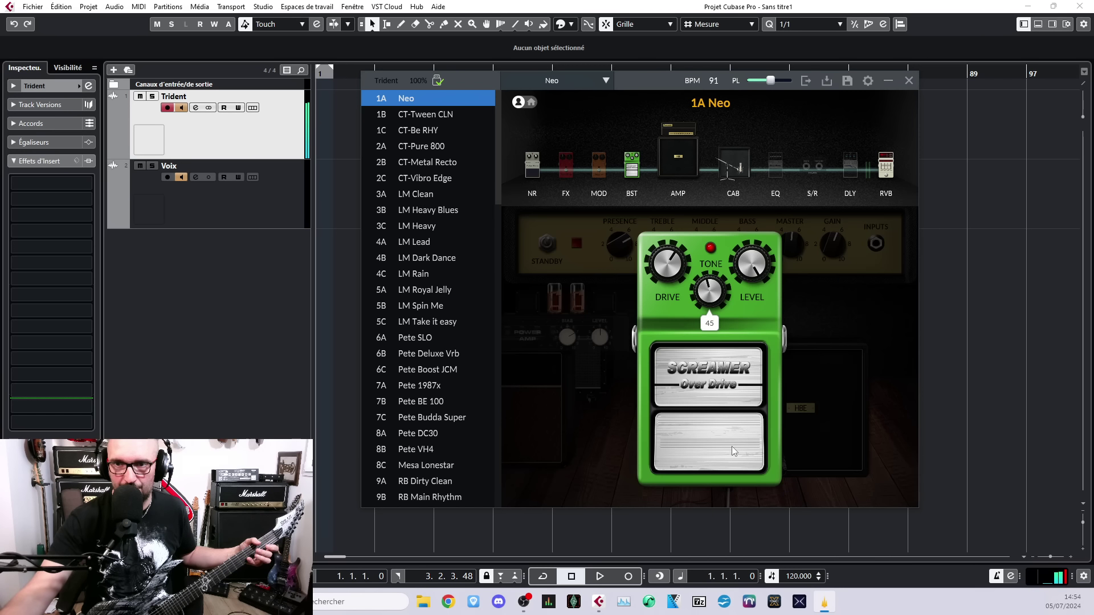
click(678, 159)
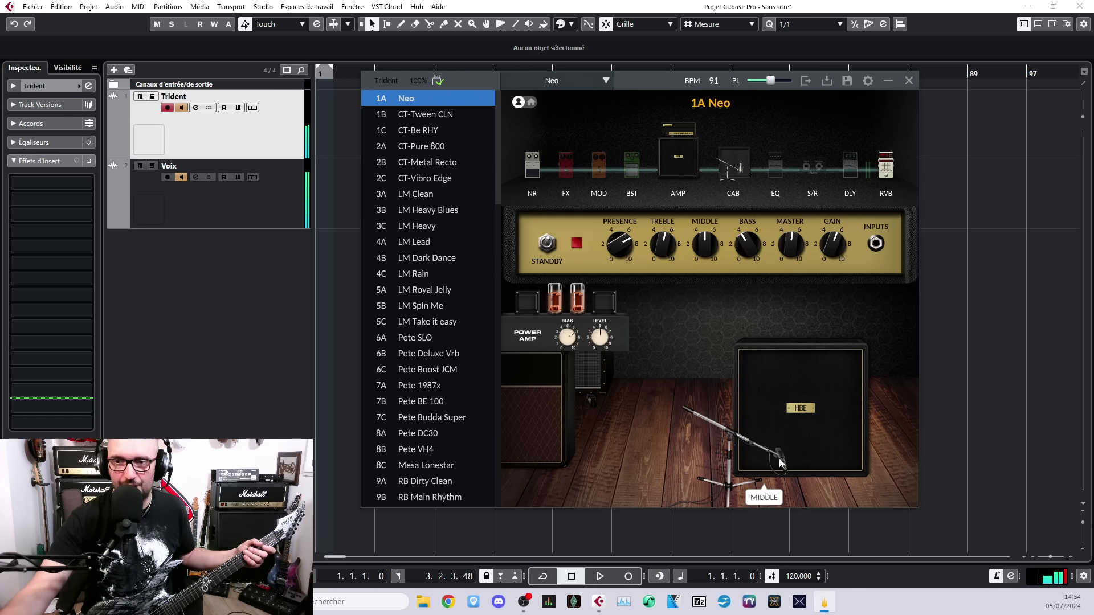
Compare the HBE cabinet's microphone at the EDGE and MIDDLE positions, leaving it at MIDDLE
drag(763, 455, 751, 454)
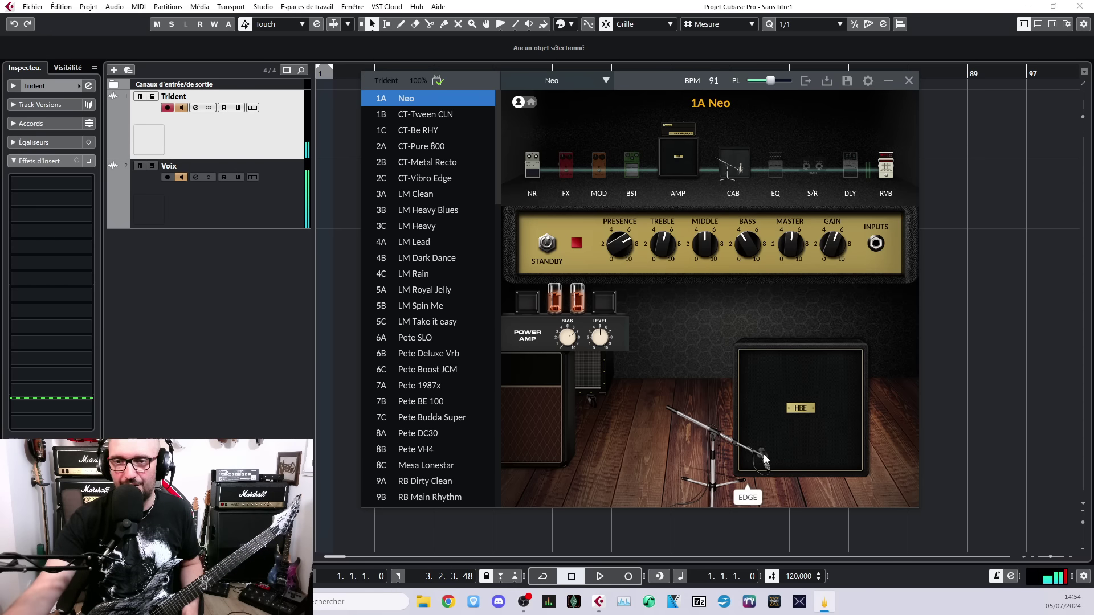
mouse_move(783, 457)
mouse_down()
mouse_move(823, 456)
mouse_move(756, 452)
mouse_move(785, 457)
mouse_up()
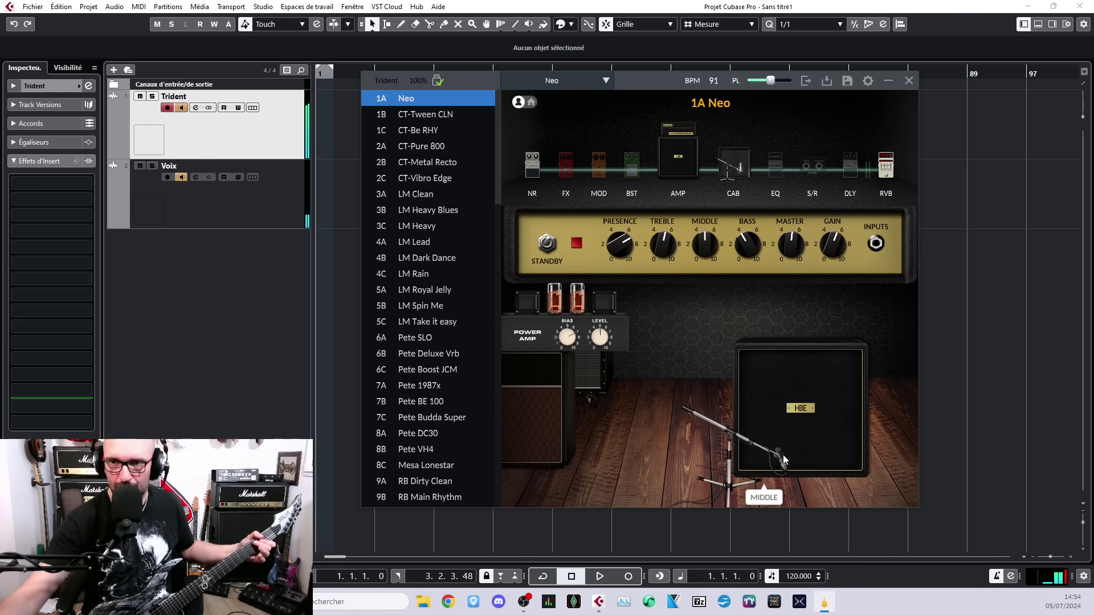
click(794, 384)
drag(719, 466, 800, 464)
click(860, 340)
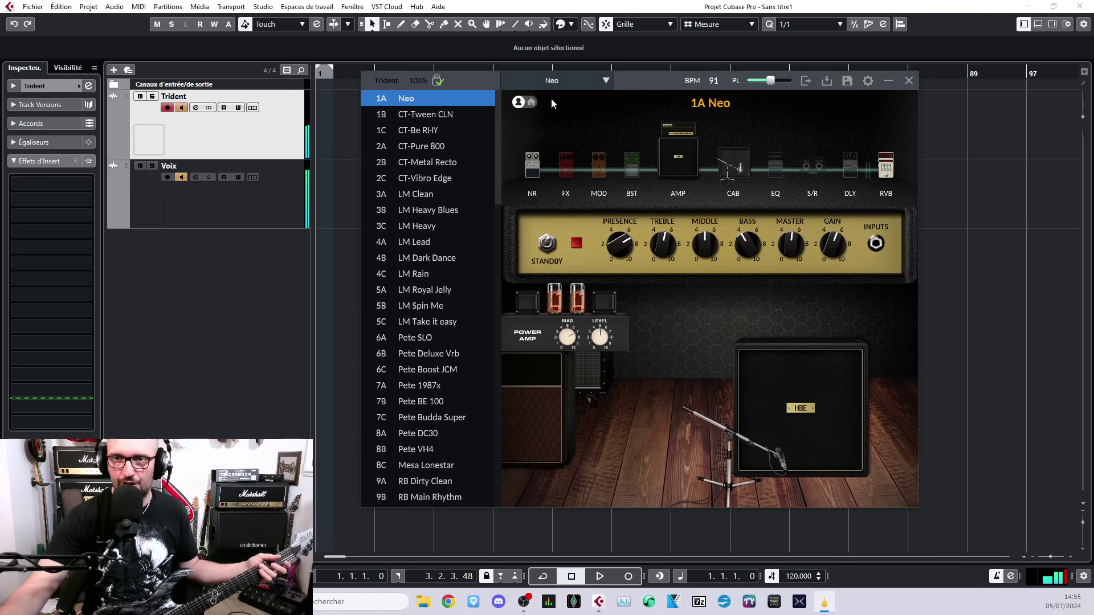
Try the DIE VH4, FIREMAN, SLO 100 and DUAL RECT amps in turn and return to DIE VH4
click(671, 135)
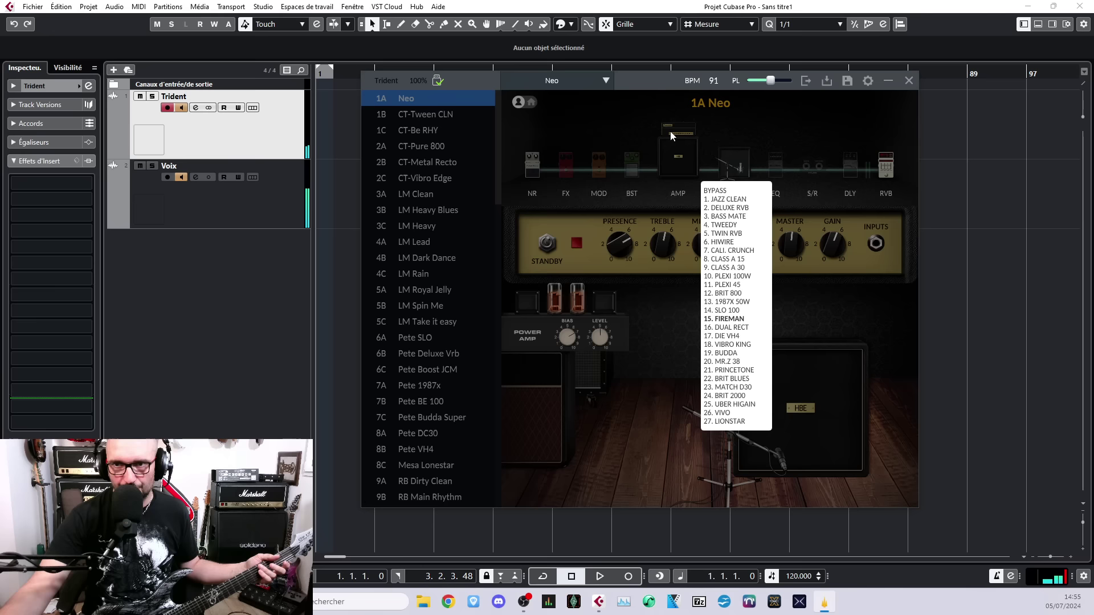
click(732, 335)
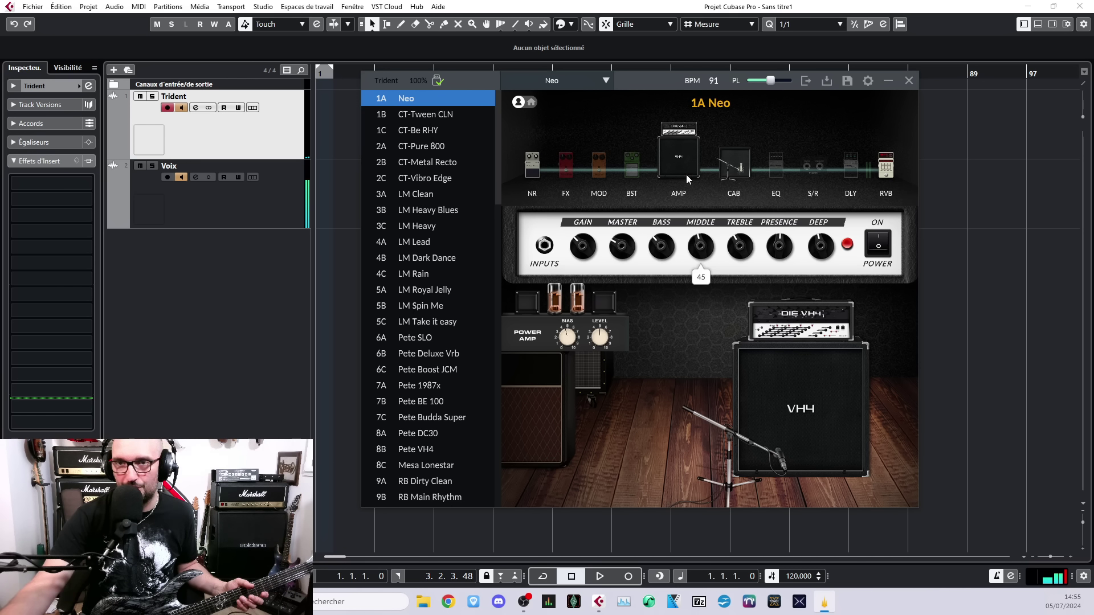
click(678, 143)
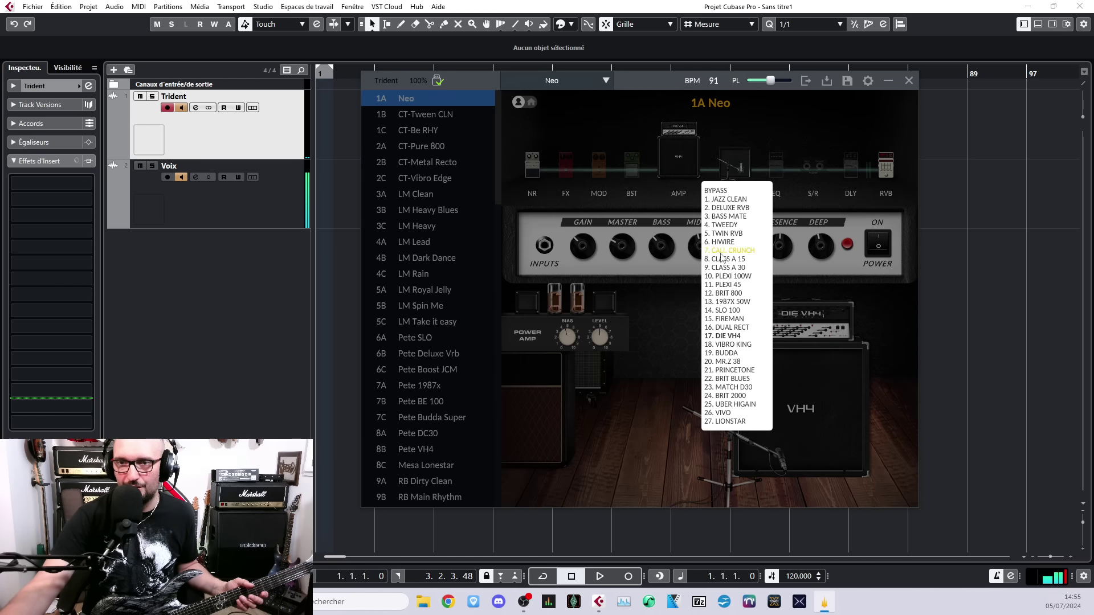
click(730, 320)
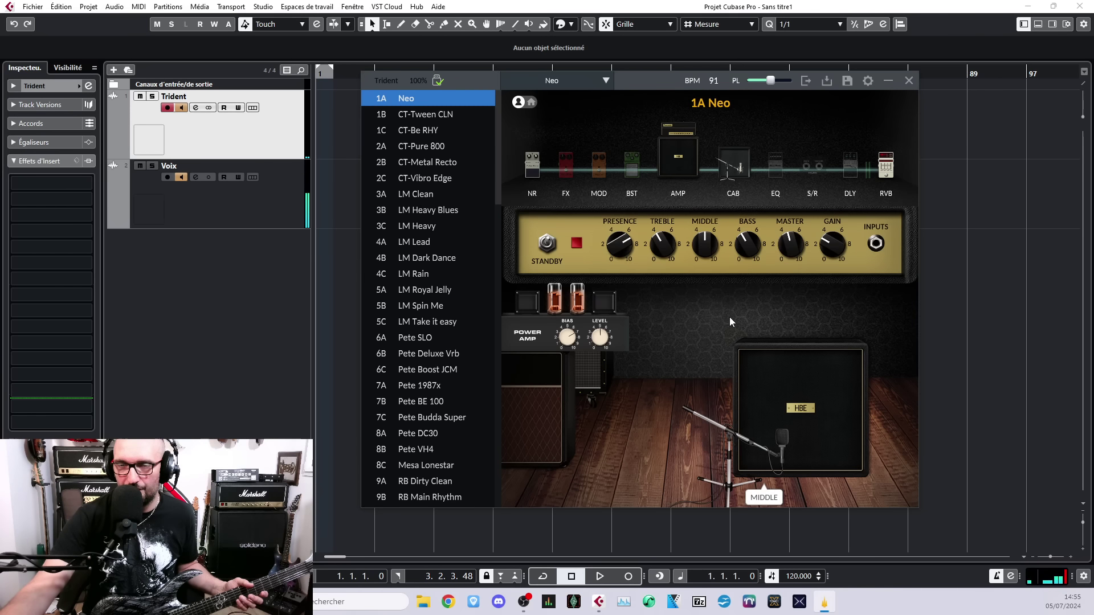
click(686, 155)
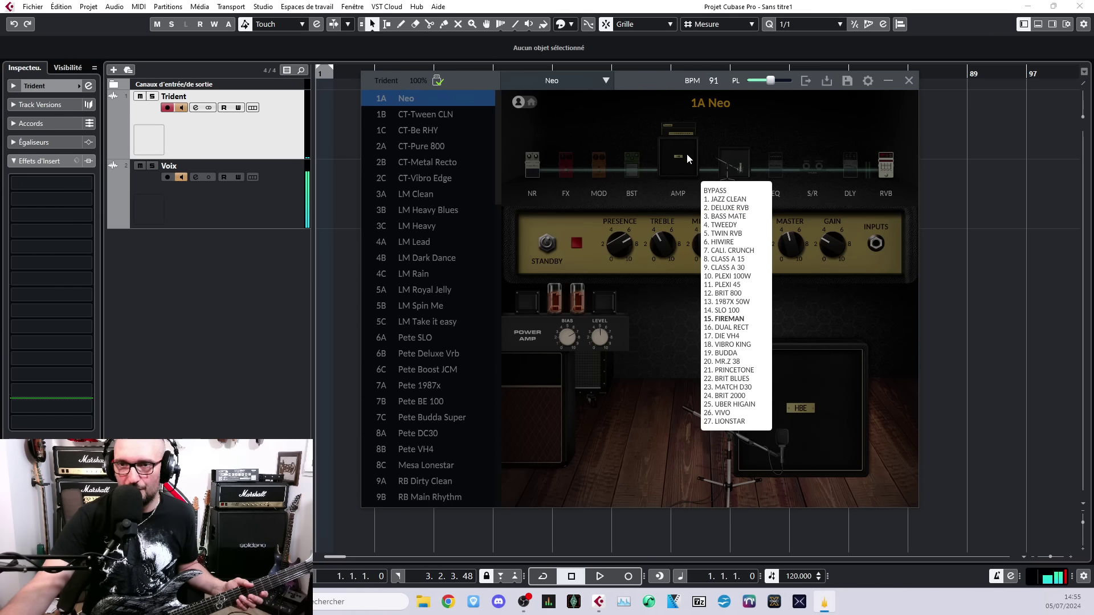
click(730, 311)
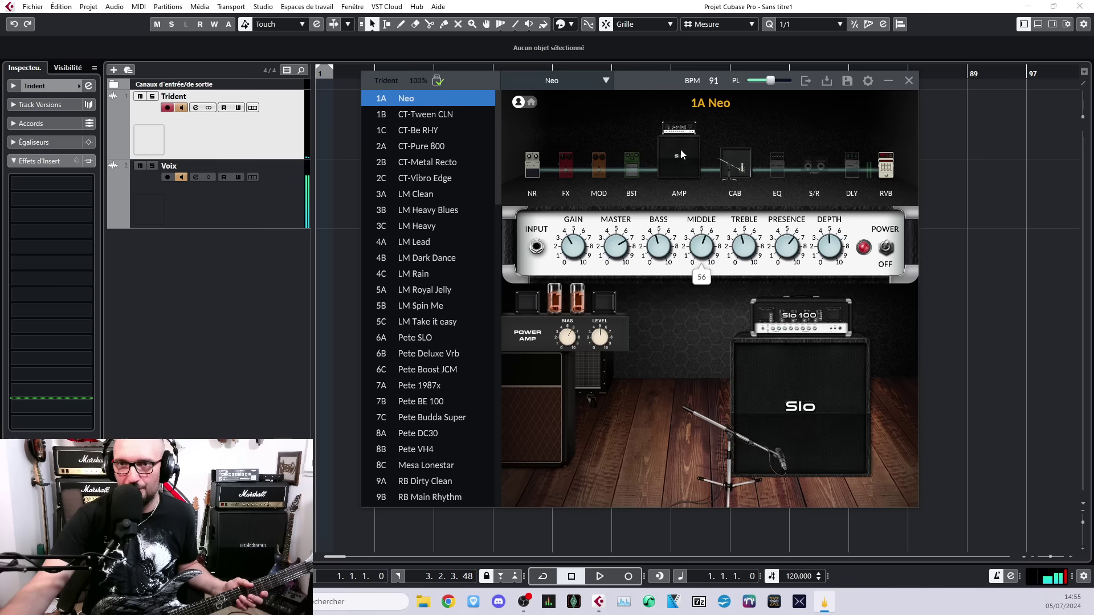
click(679, 150)
click(736, 327)
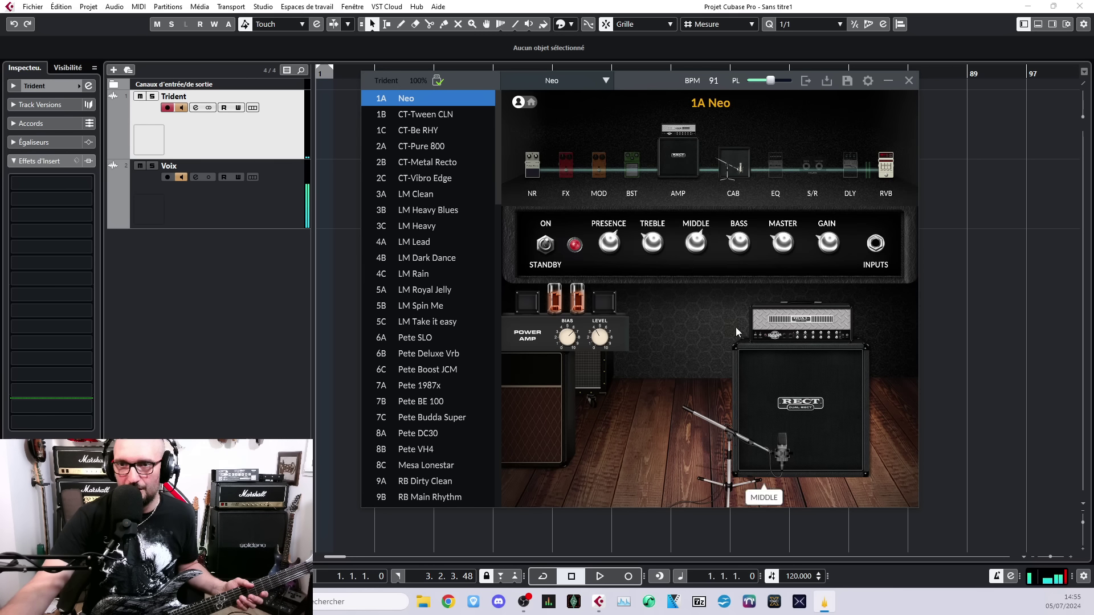
click(687, 149)
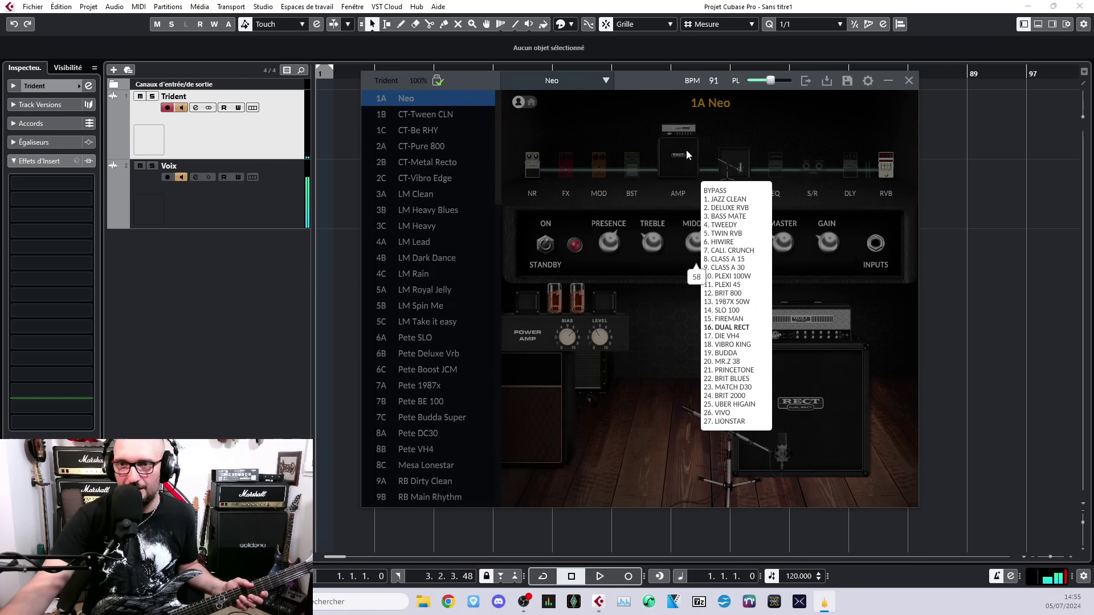
click(731, 337)
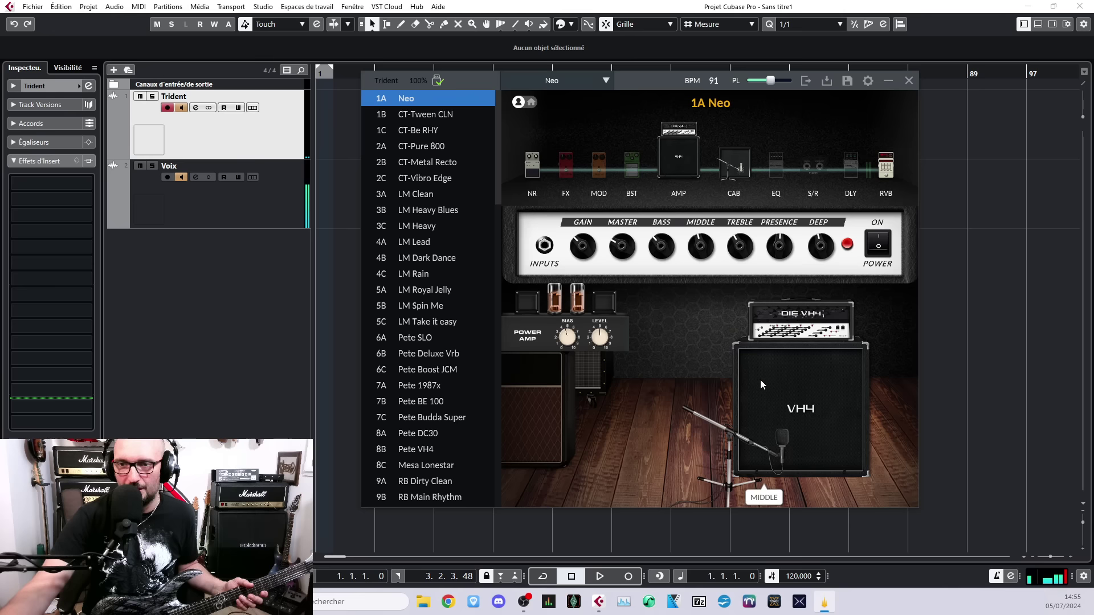
Pair the DIE VH4 amp with the EVL 112 cabinet and replace that cabinet with LS 112
click(813, 396)
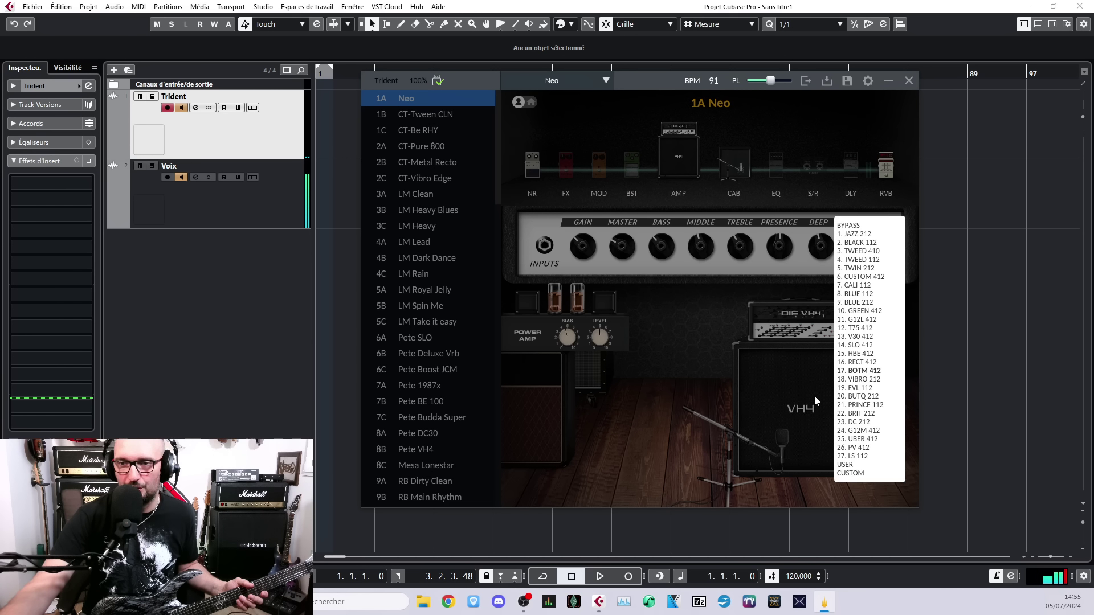
click(859, 389)
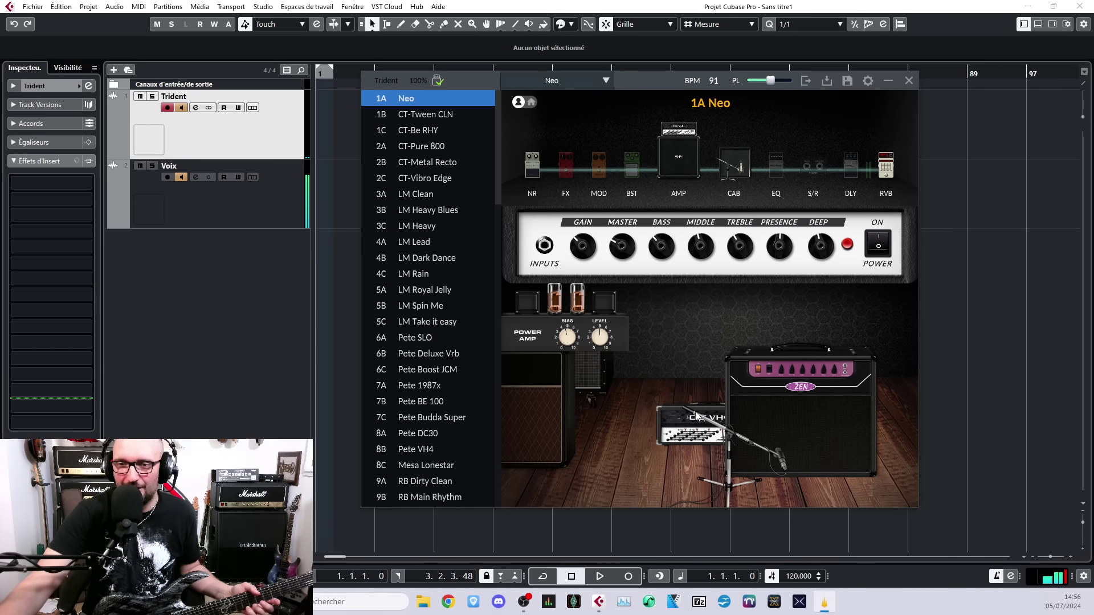
click(795, 428)
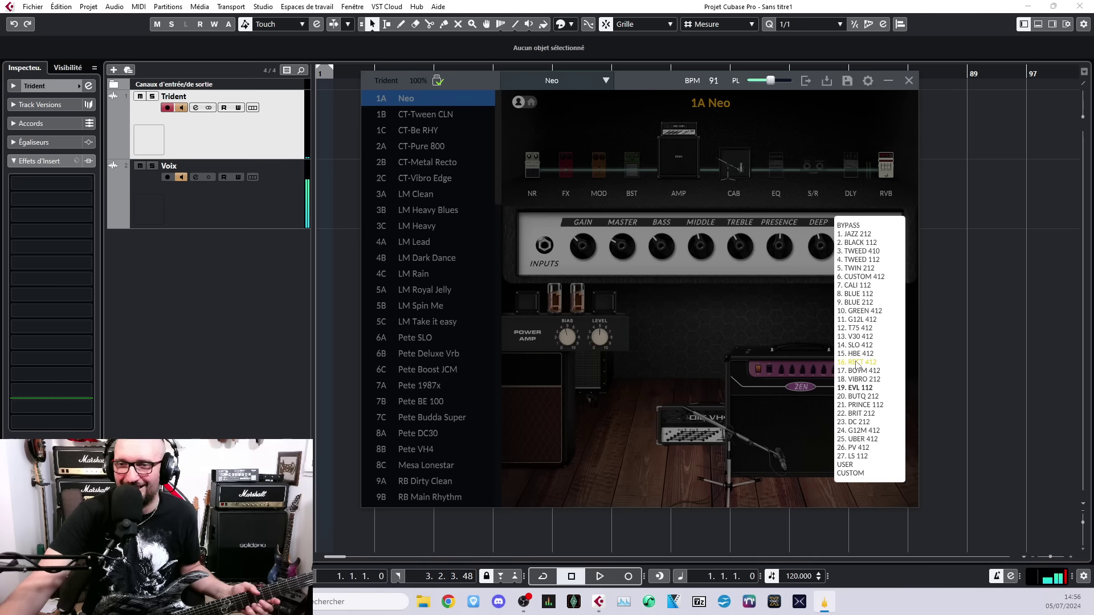
click(856, 457)
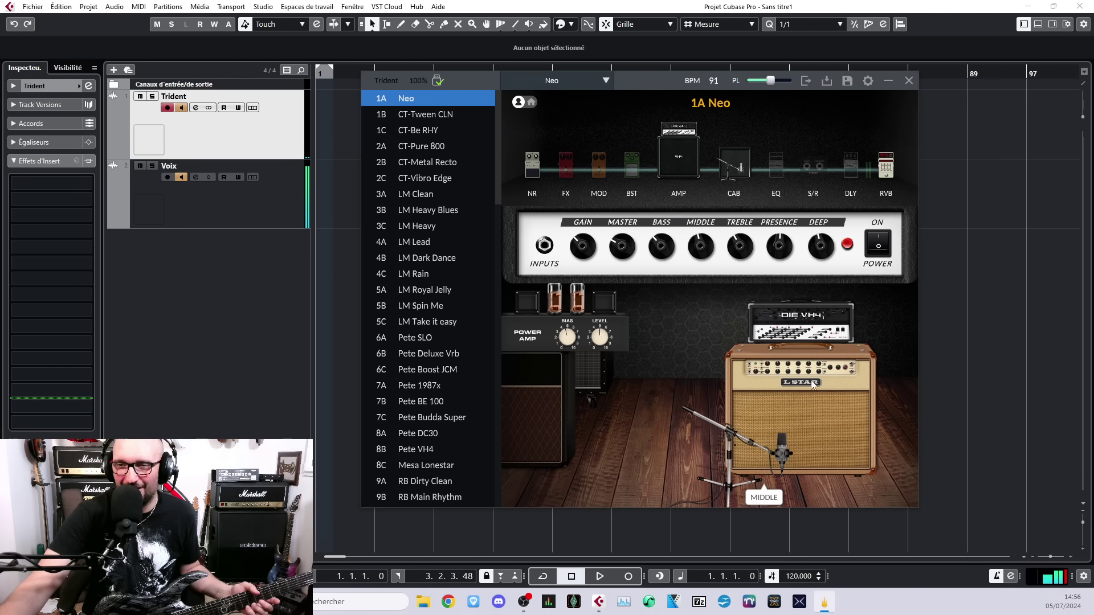
click(808, 421)
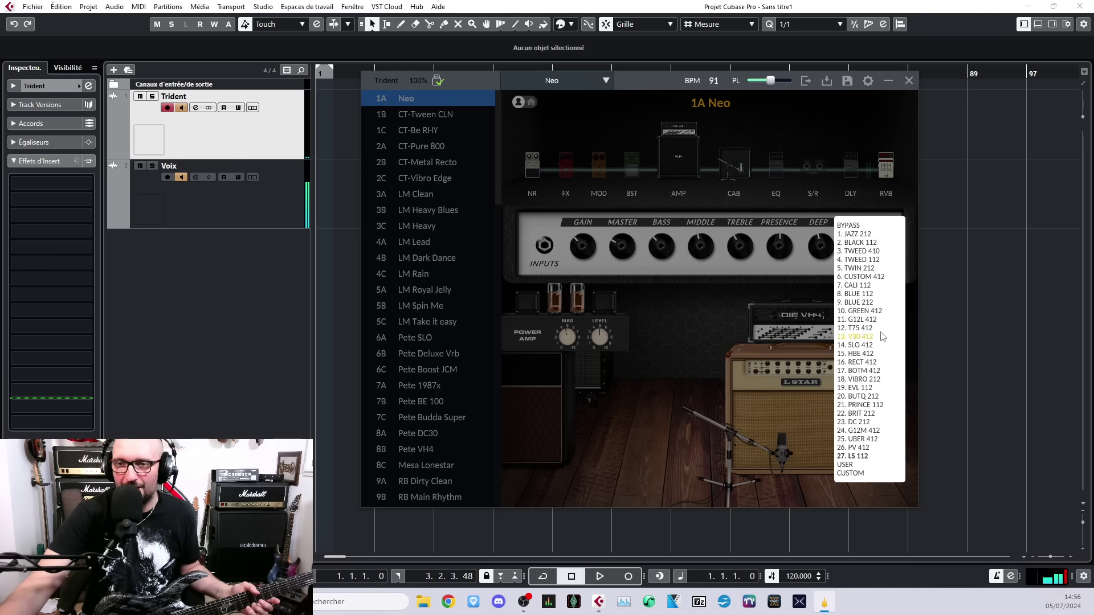
click(805, 401)
Switch the amp to DELUXE RVB and back to DIE VH4 to bring back its matching VH4 cabinet
click(677, 151)
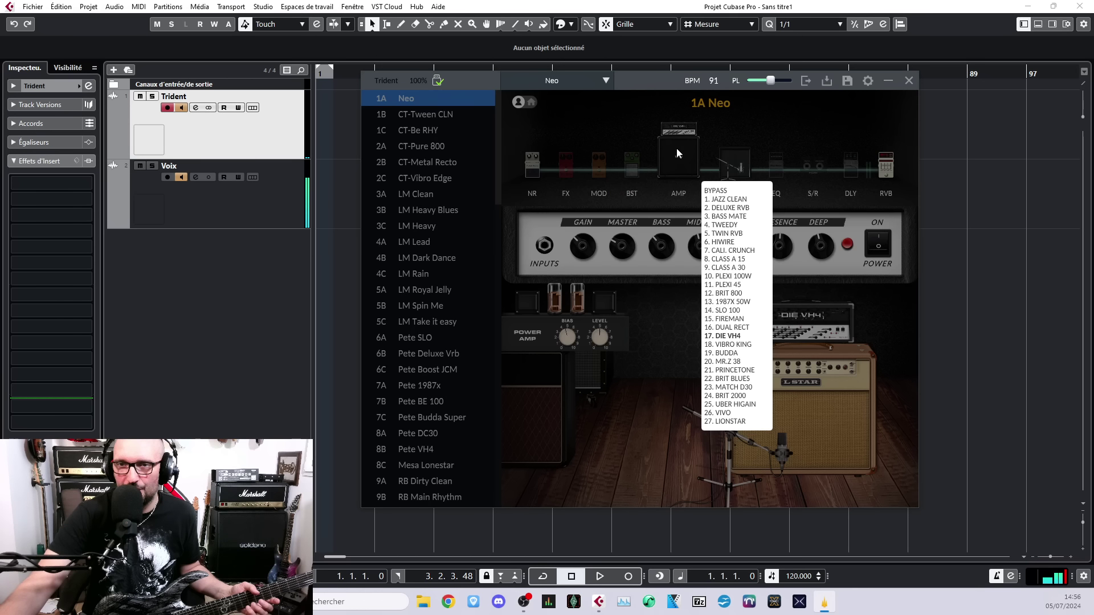
click(734, 207)
click(675, 162)
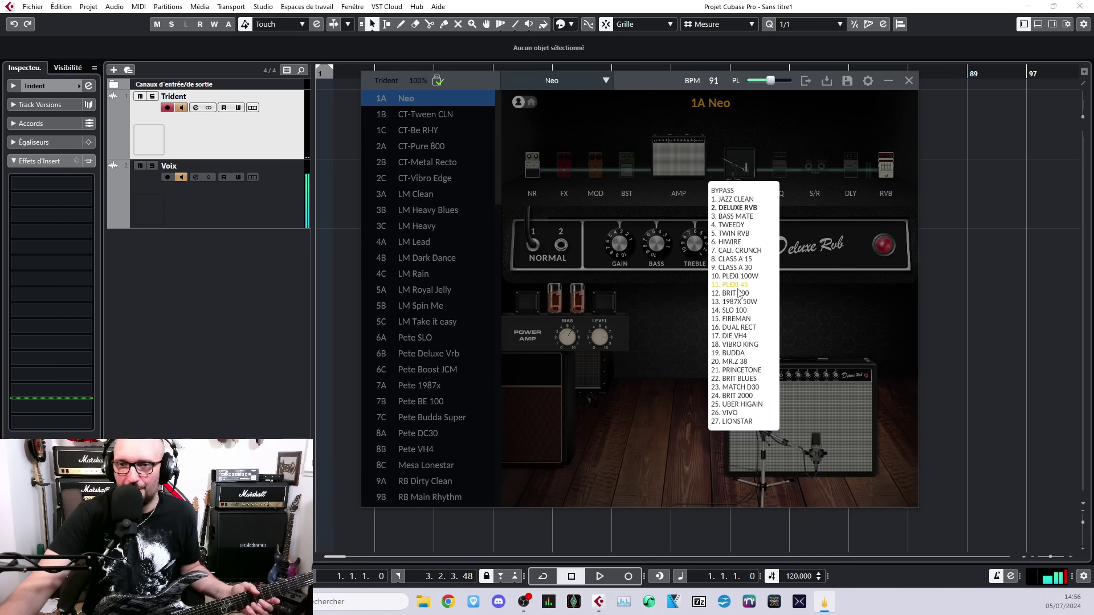
click(735, 335)
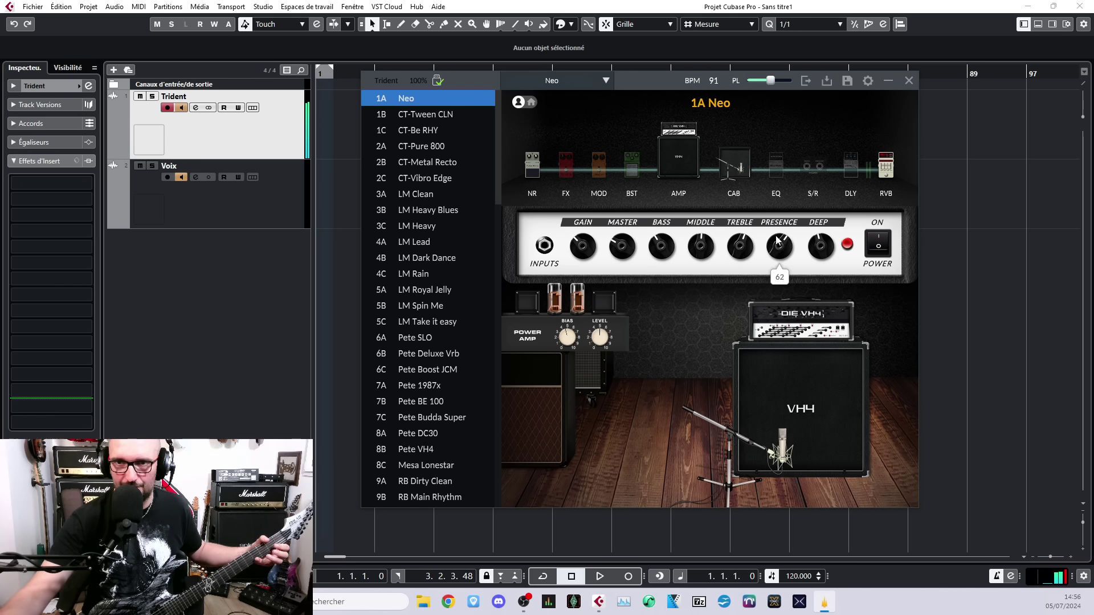
Raise the VH4 cabinet's IR low cut to 178 Hz and recheck the IR settings
click(796, 409)
click(798, 401)
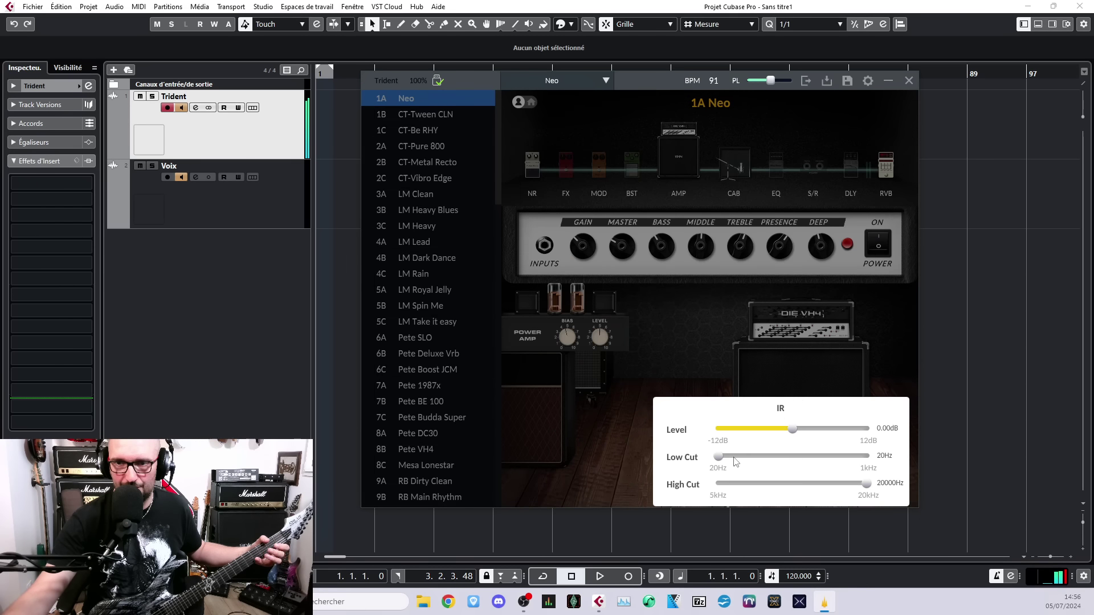
drag(720, 457, 807, 464)
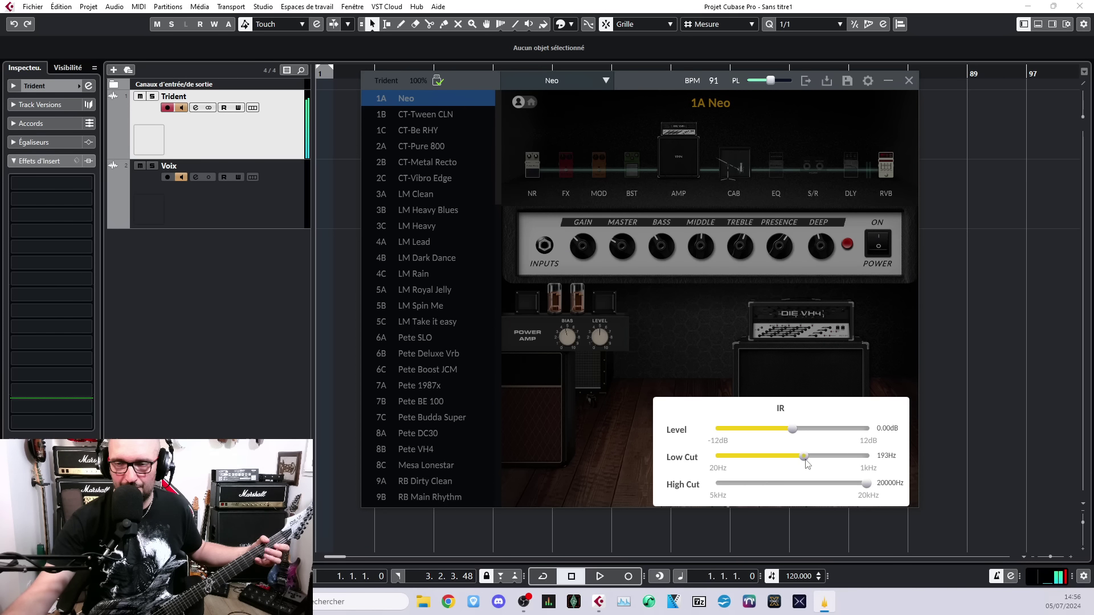
click(626, 302)
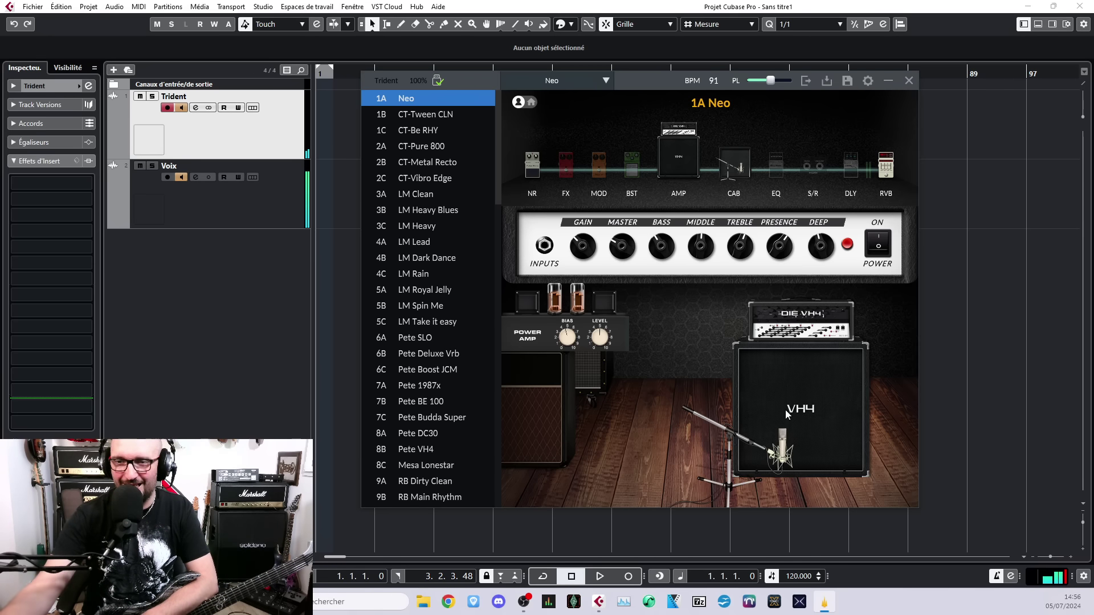
click(782, 443)
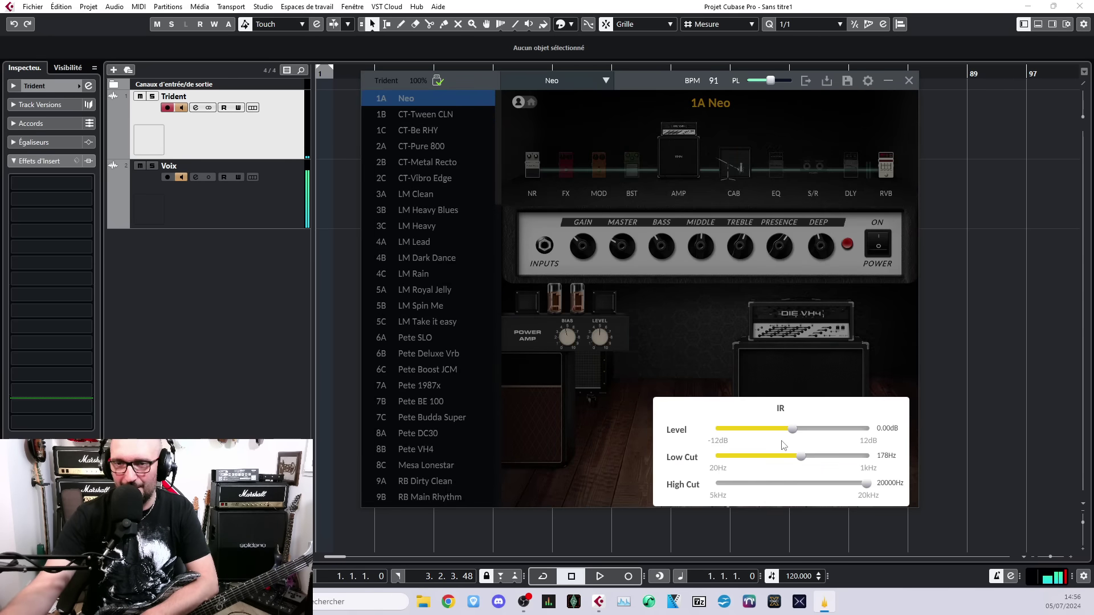
click(799, 382)
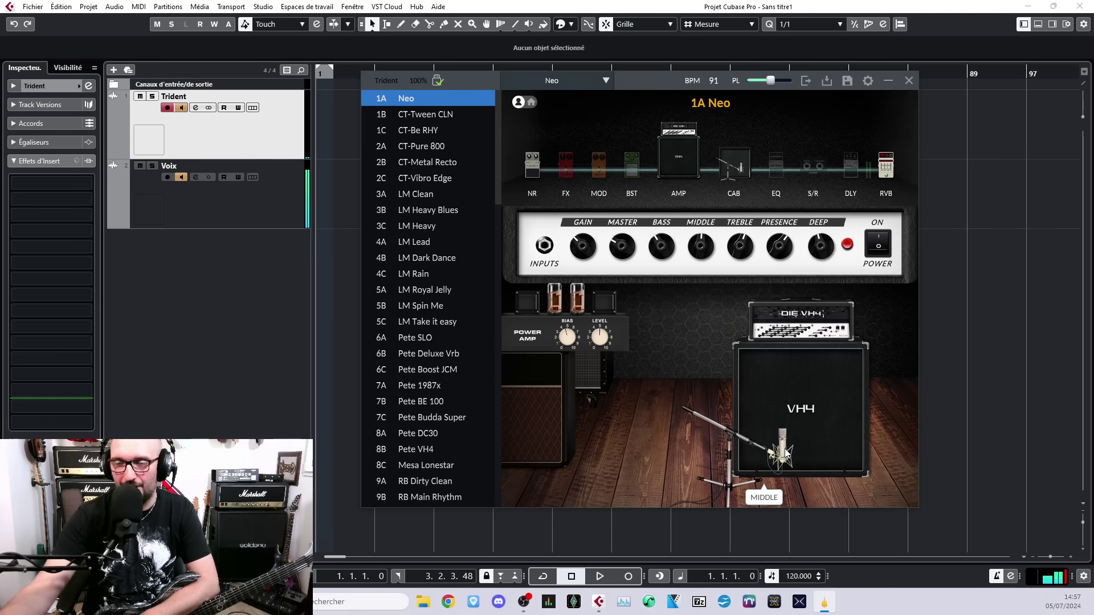
Swap the VH4 cabinet's microphone for the SM57 and move it to the EDGE position
right_click(784, 451)
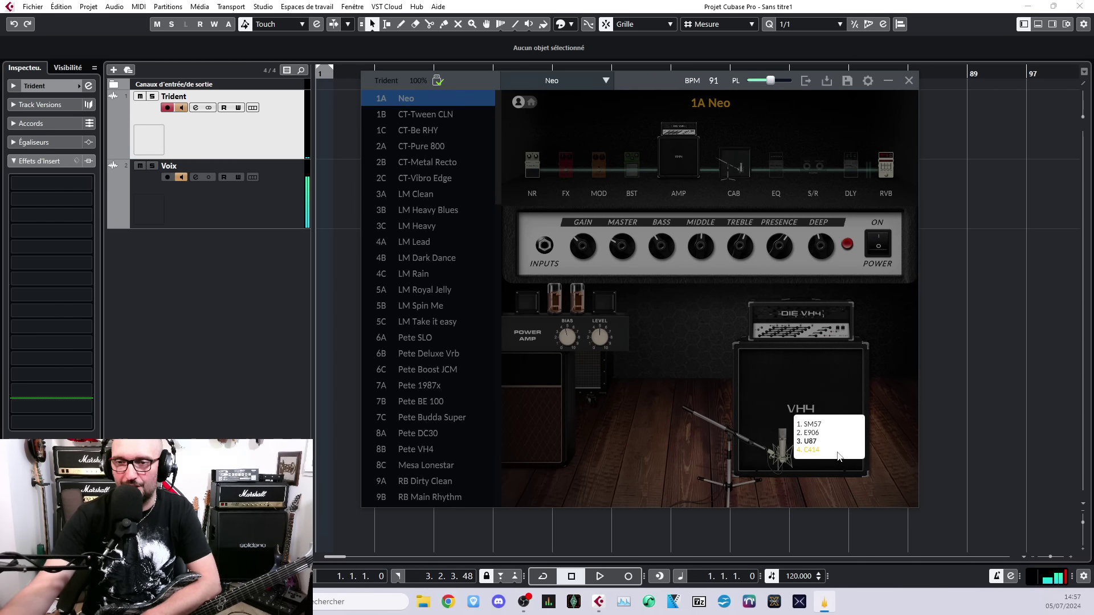
click(808, 424)
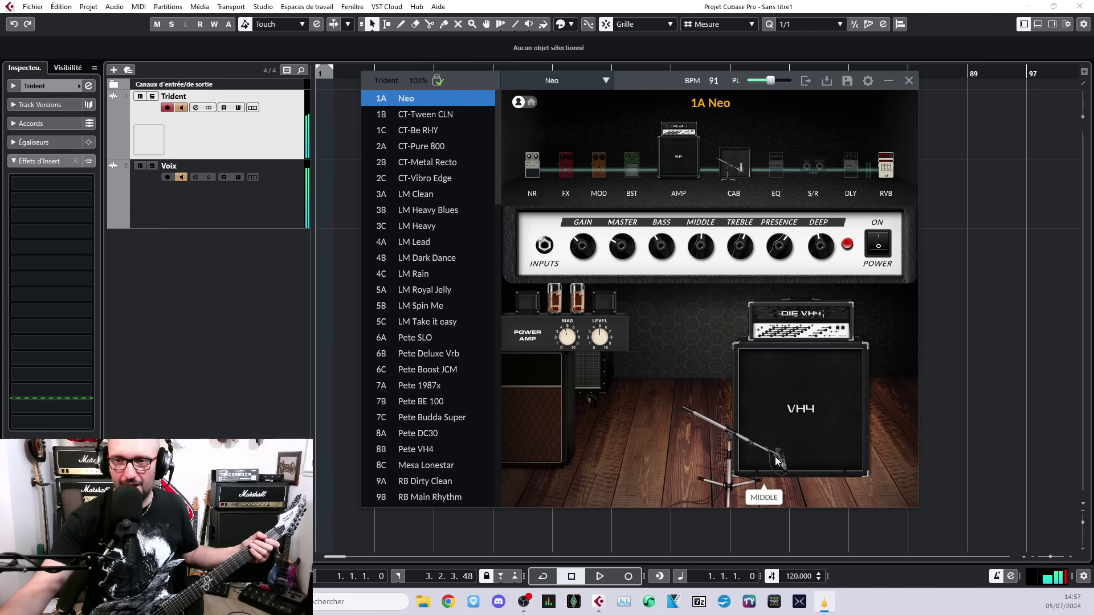
drag(779, 458, 753, 460)
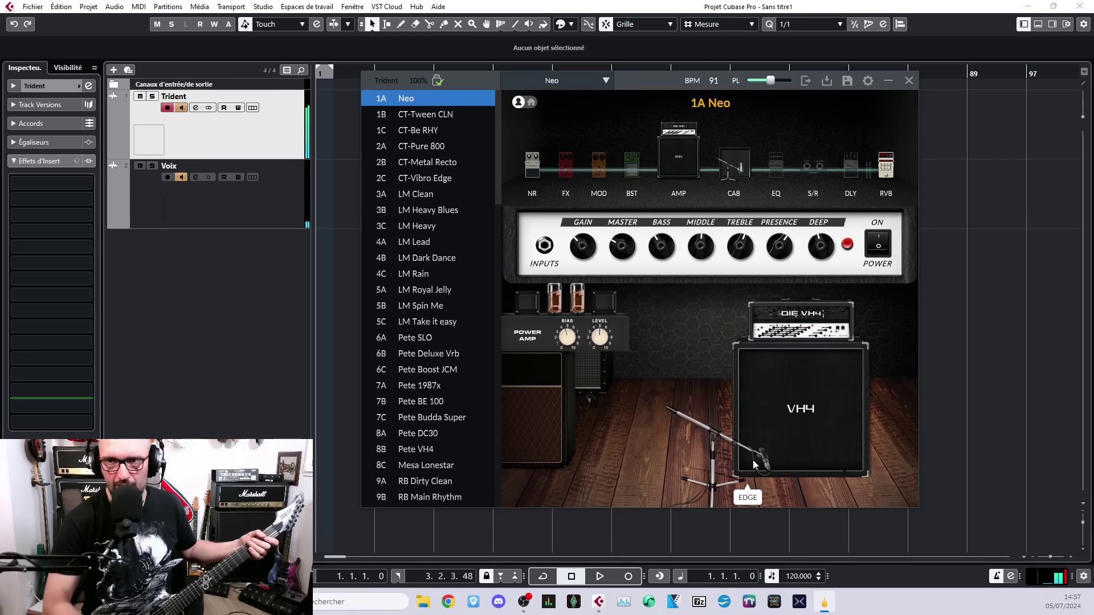
Engage the Screamer boost pedal and raise its tone
click(636, 169)
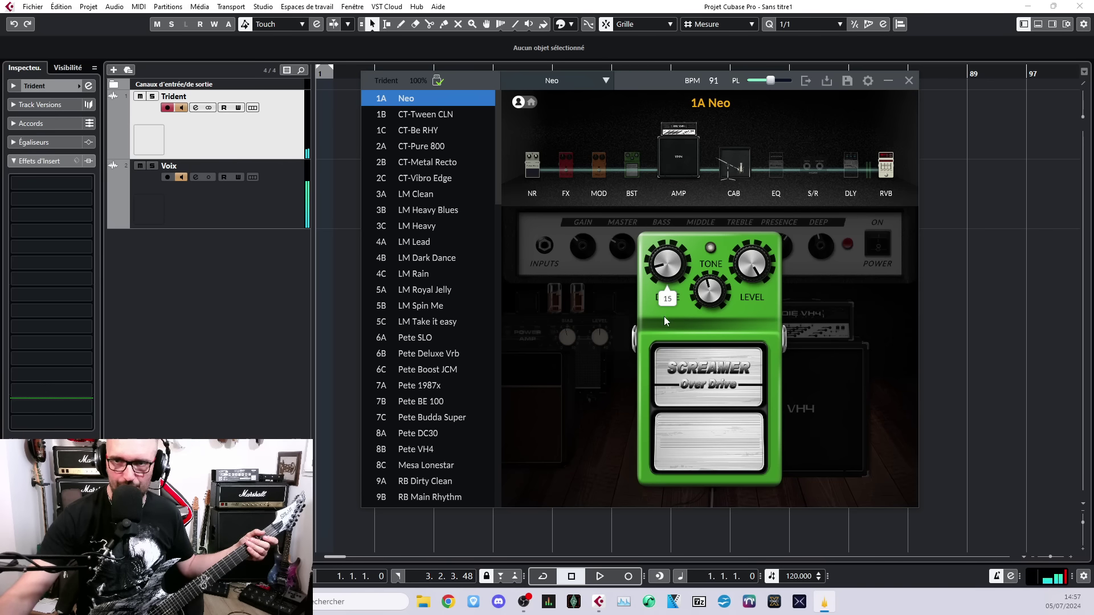
click(707, 454)
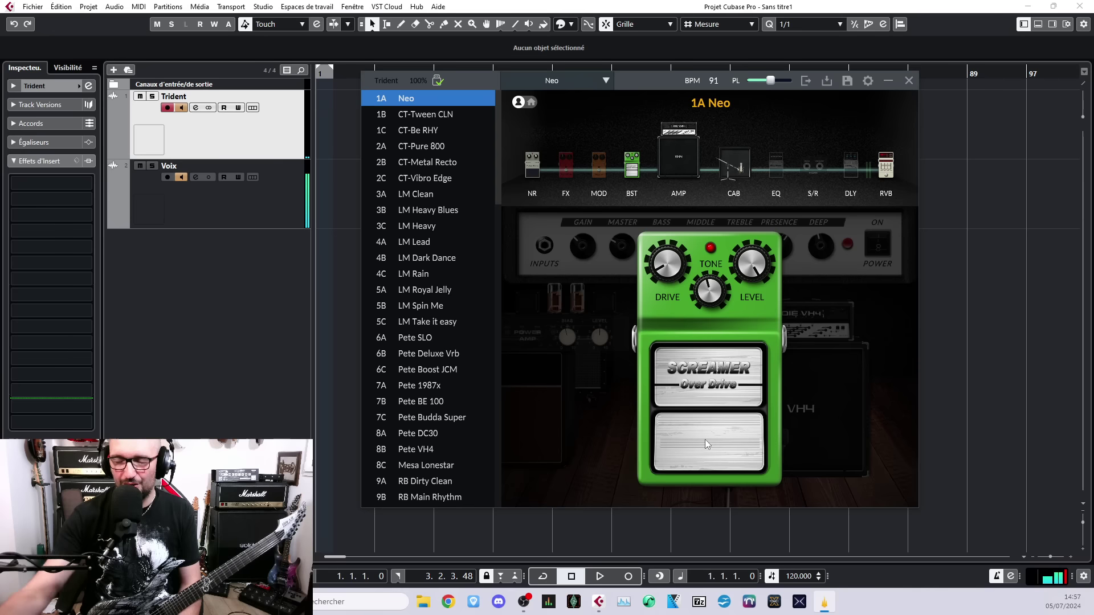
mouse_move(711, 296)
scroll(711, 296, up, 13)
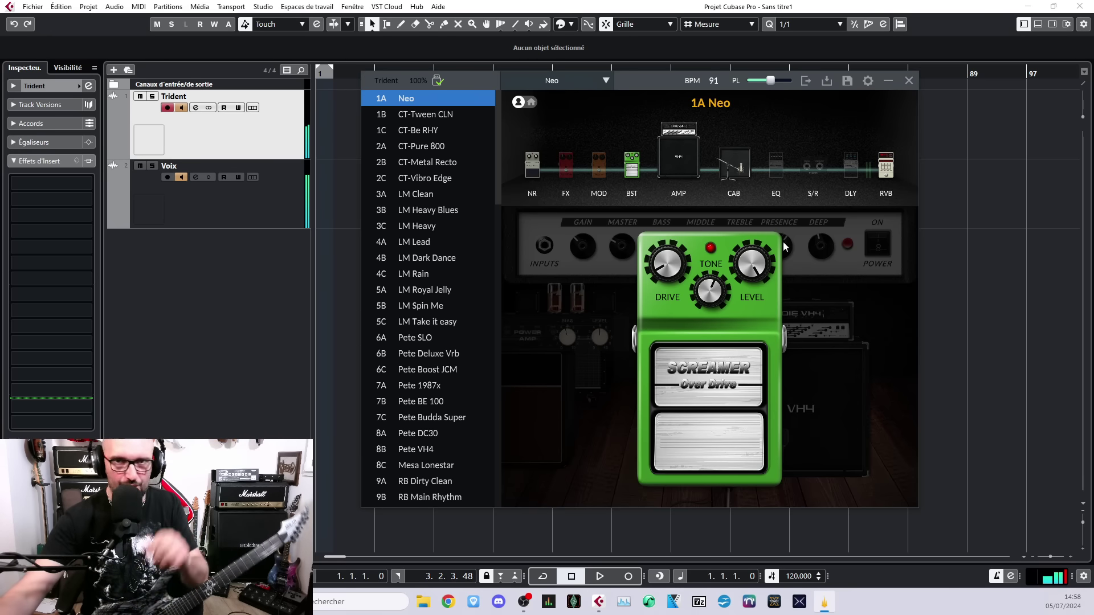
Load the 1B CT-Tween CLN preset, try its Screamer boost, and reload the preset to discard that change
click(444, 119)
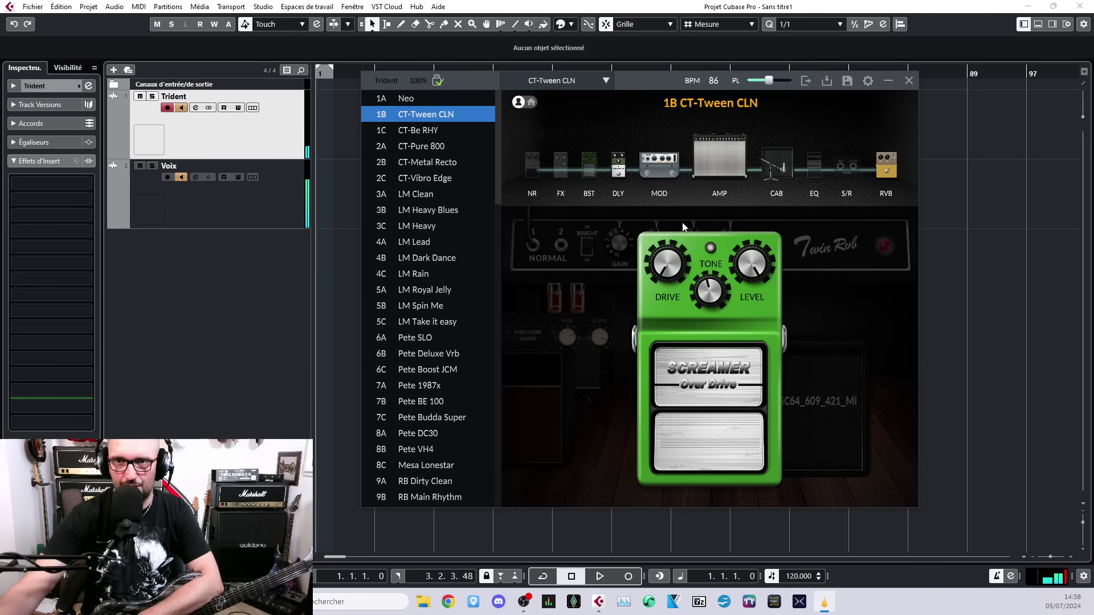
click(708, 441)
click(844, 253)
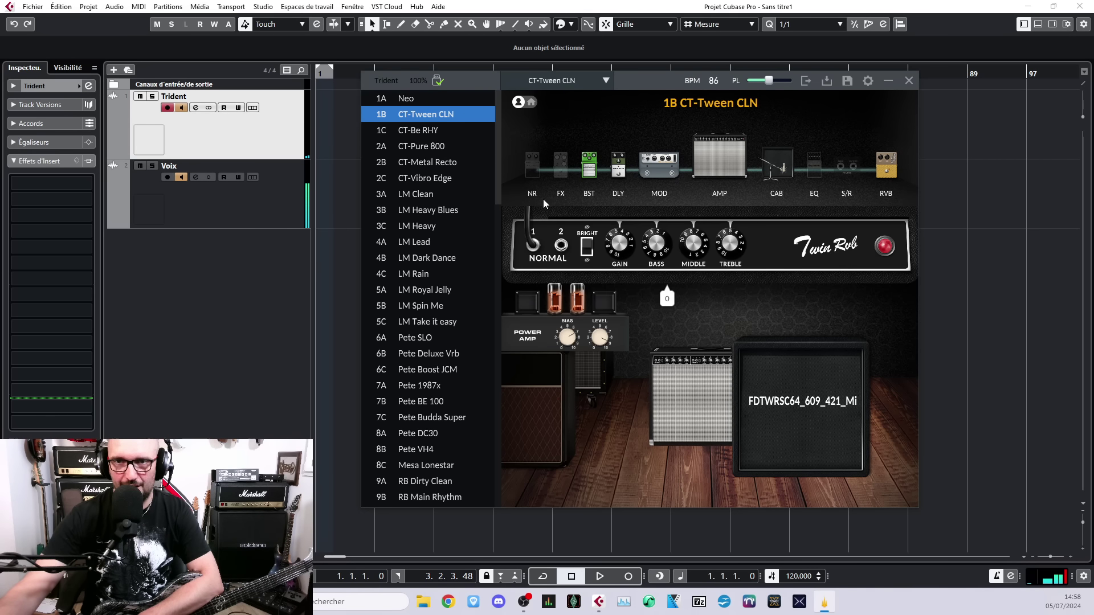
click(432, 131)
click(433, 113)
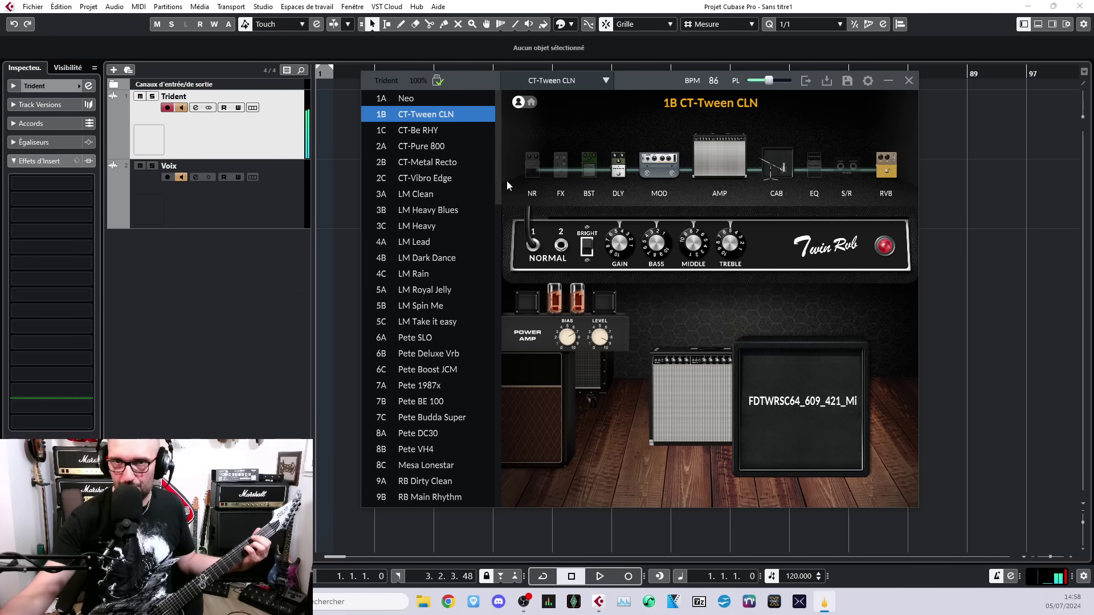
Audition the 1C CT-Be RHY and 2B CT-Metal Recto presets and view the latter's third-party IR settings
click(434, 135)
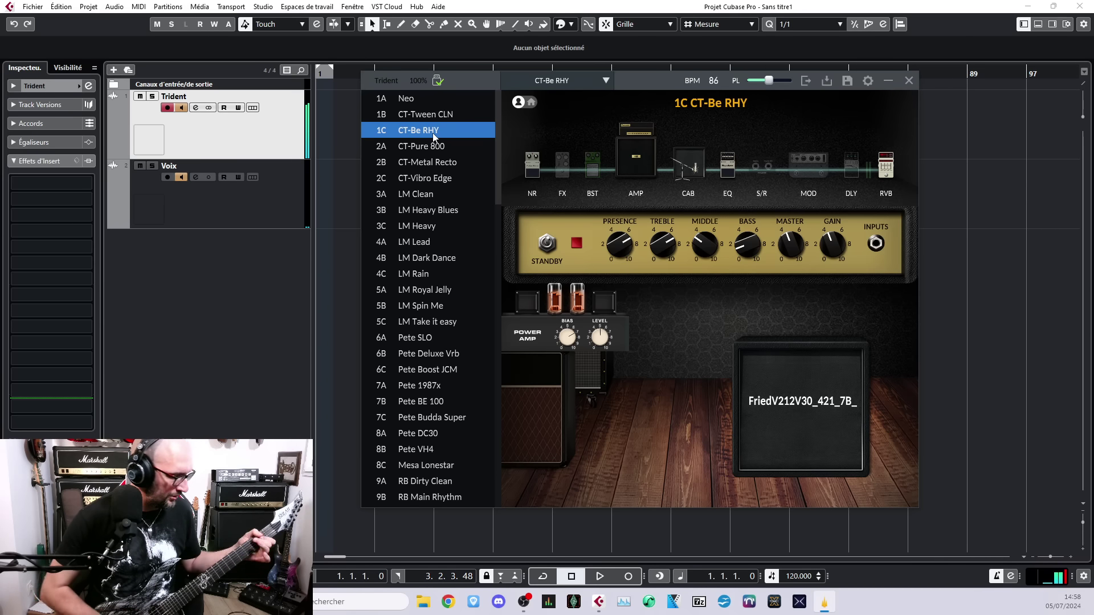
click(431, 165)
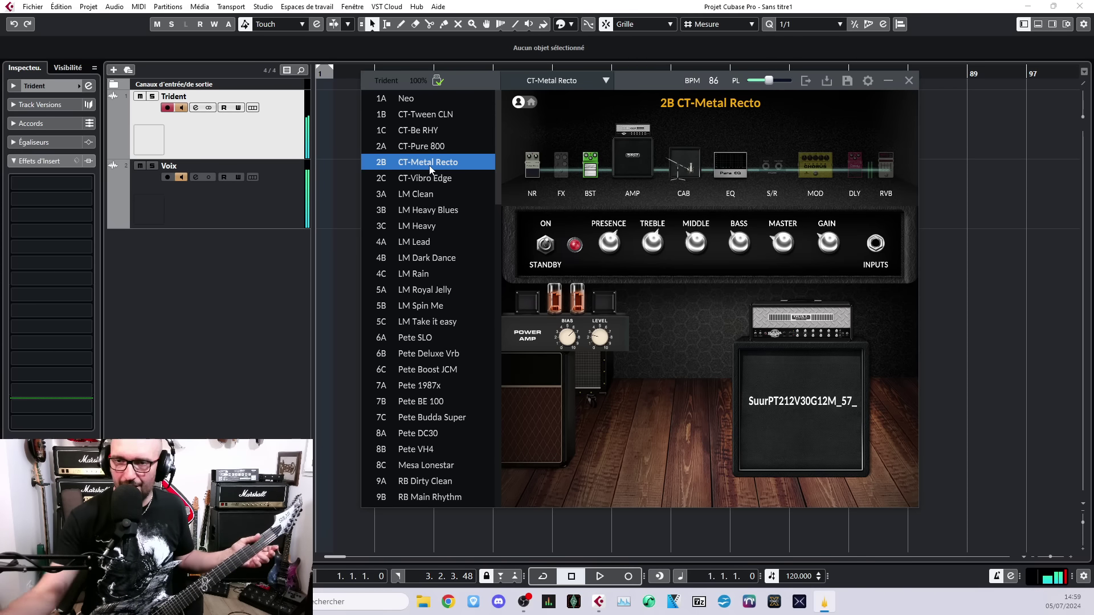
click(796, 403)
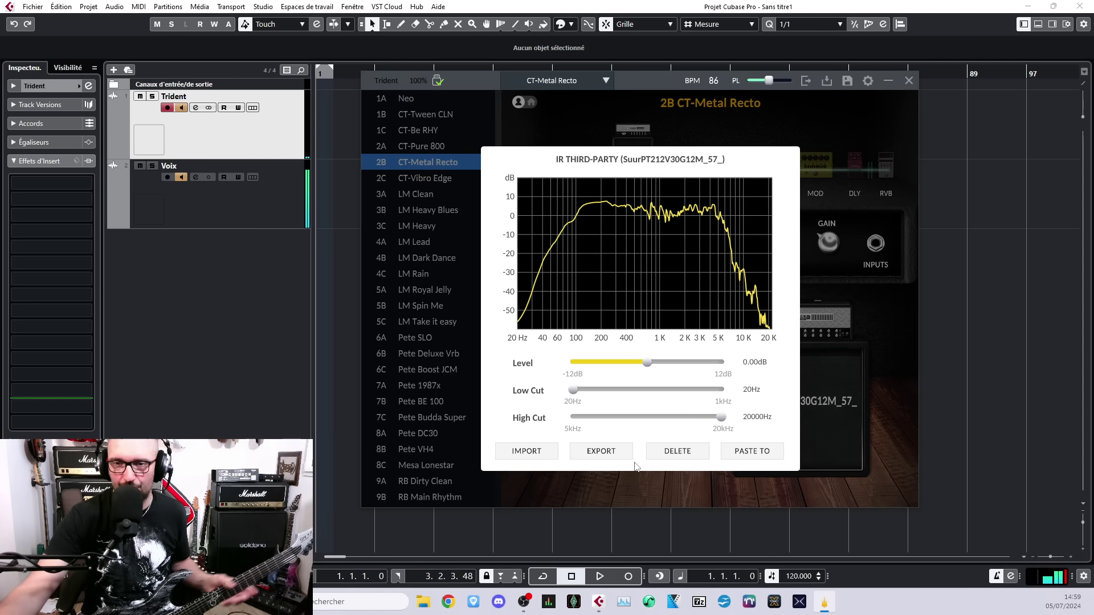
click(843, 194)
Audition the 3B LM Heavy Blues preset and load 4A LM Lead
click(423, 214)
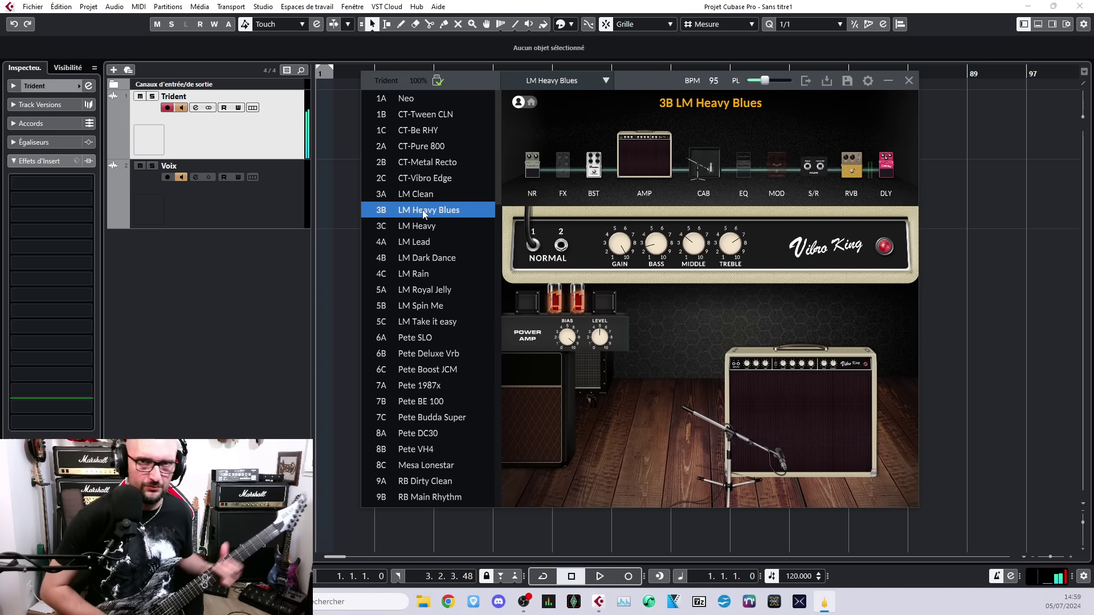
click(425, 245)
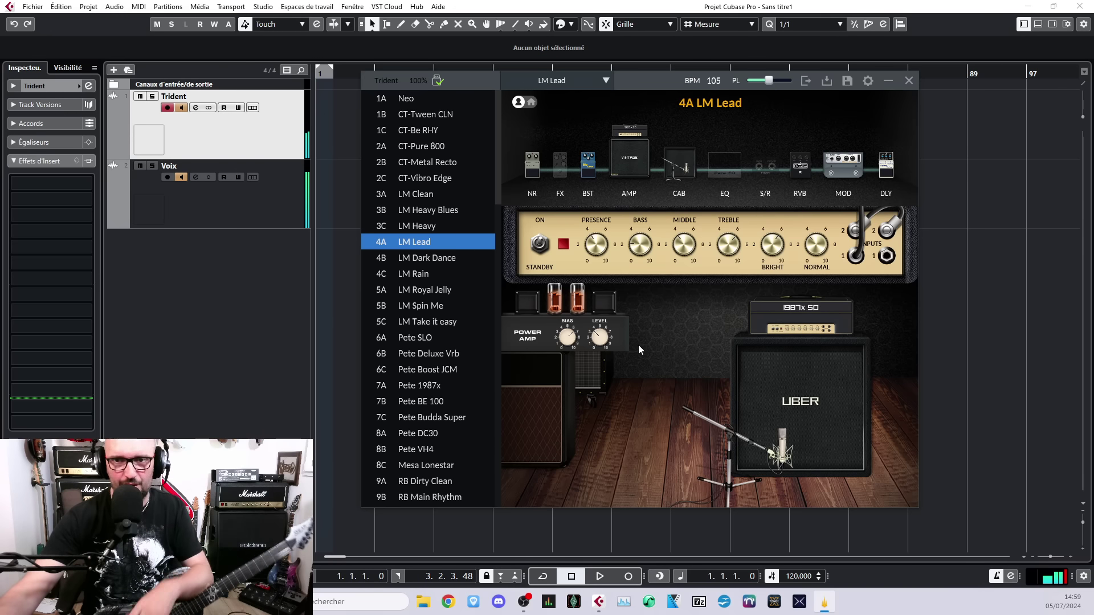
Sweep LM Lead's power amp bias between minimum and 100 to compare, leaving it near the middle
mouse_move(566, 337)
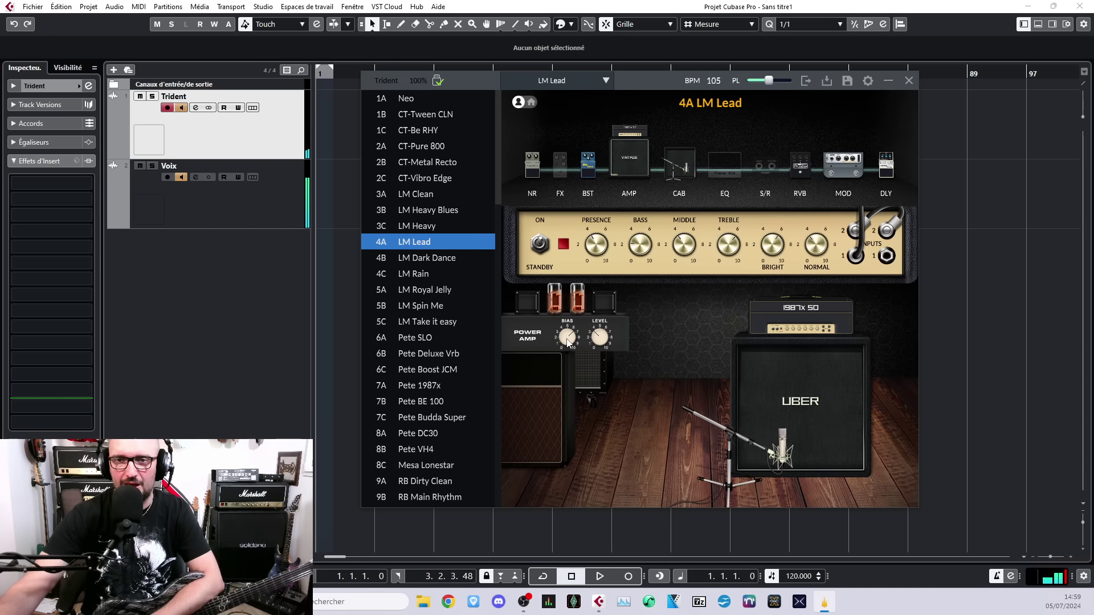
drag(568, 342, 570, 370)
drag(570, 414, 572, 371)
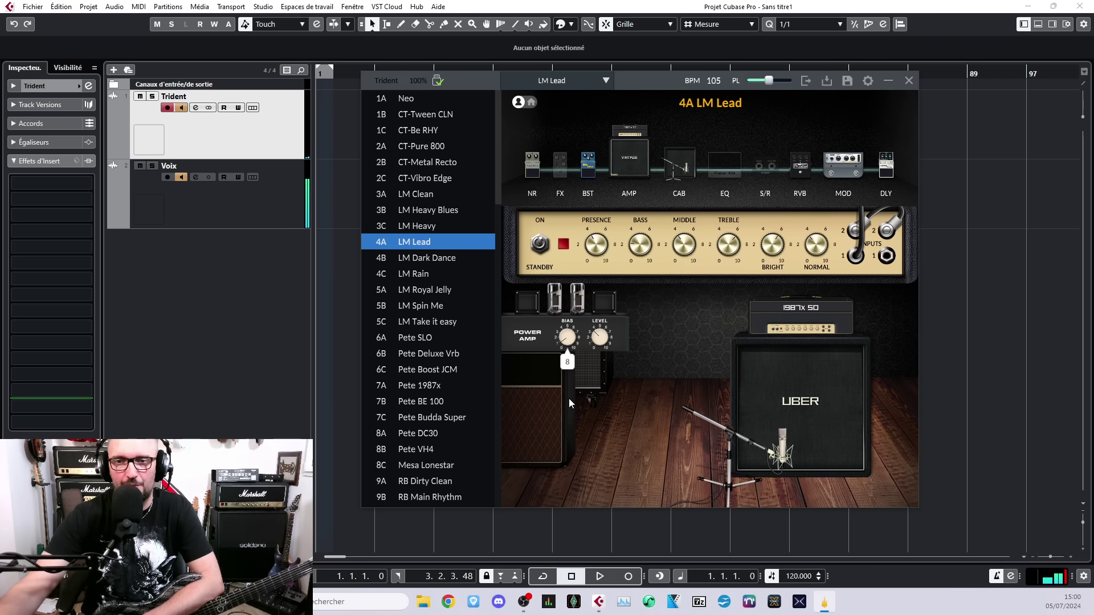
drag(569, 381, 570, 204)
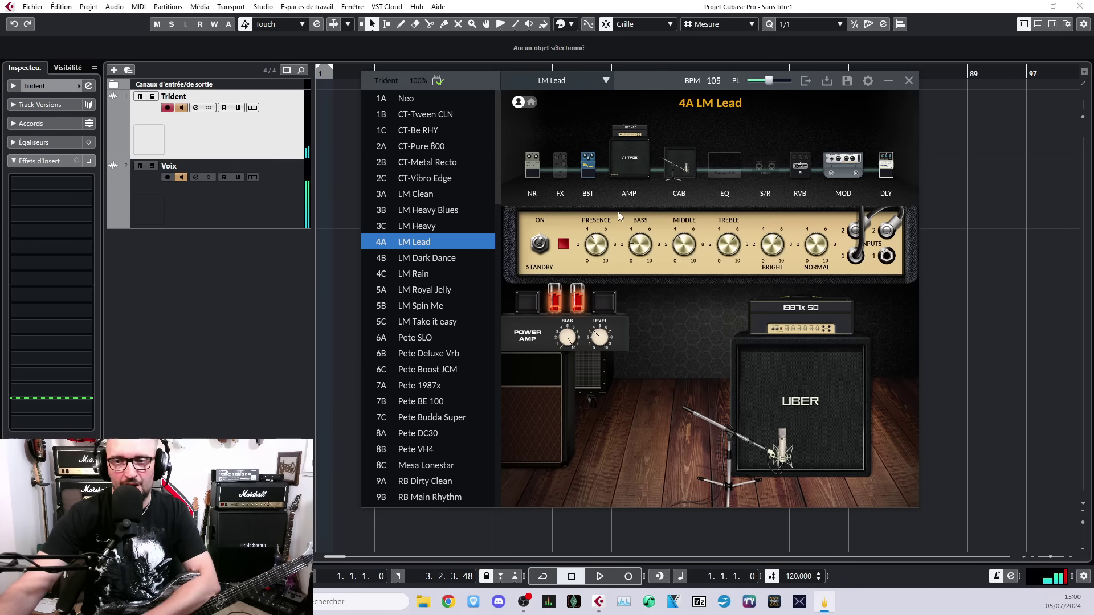
mouse_move(568, 343)
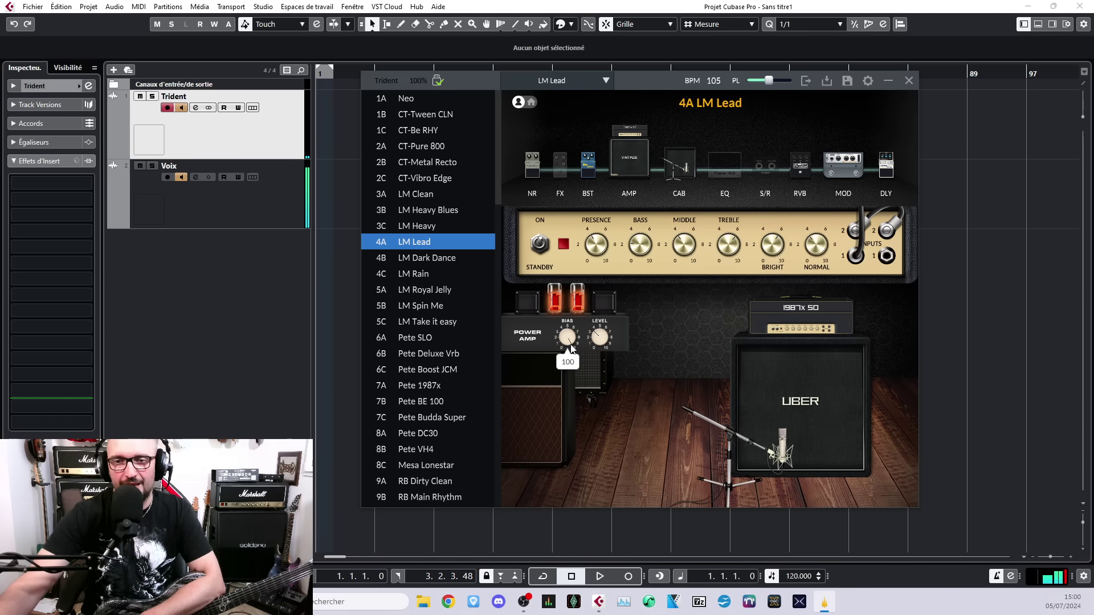
drag(570, 343, 561, 470)
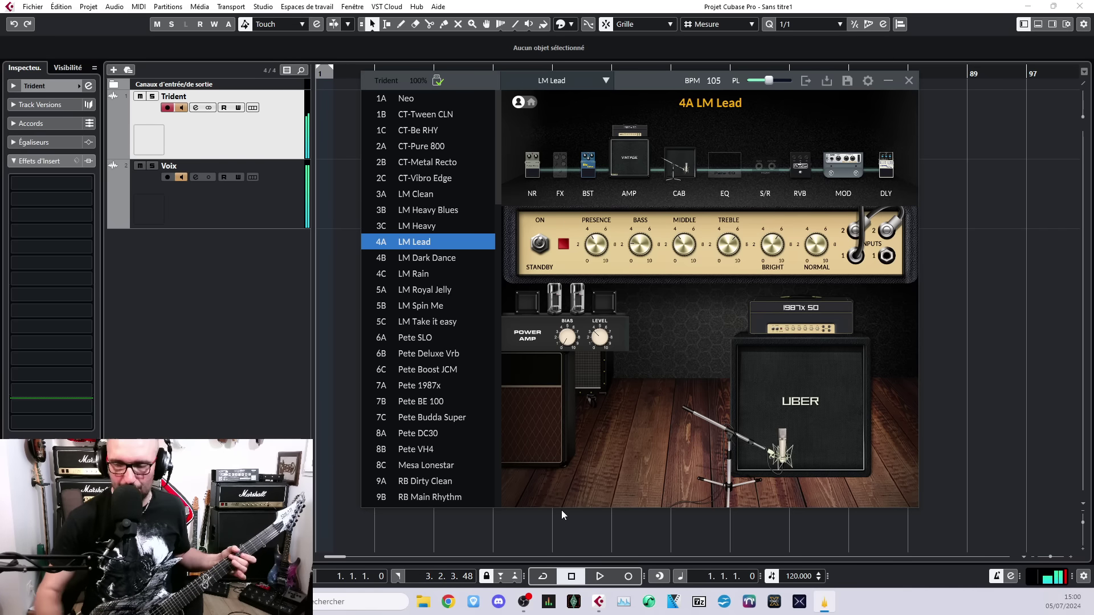
drag(567, 353, 570, 292)
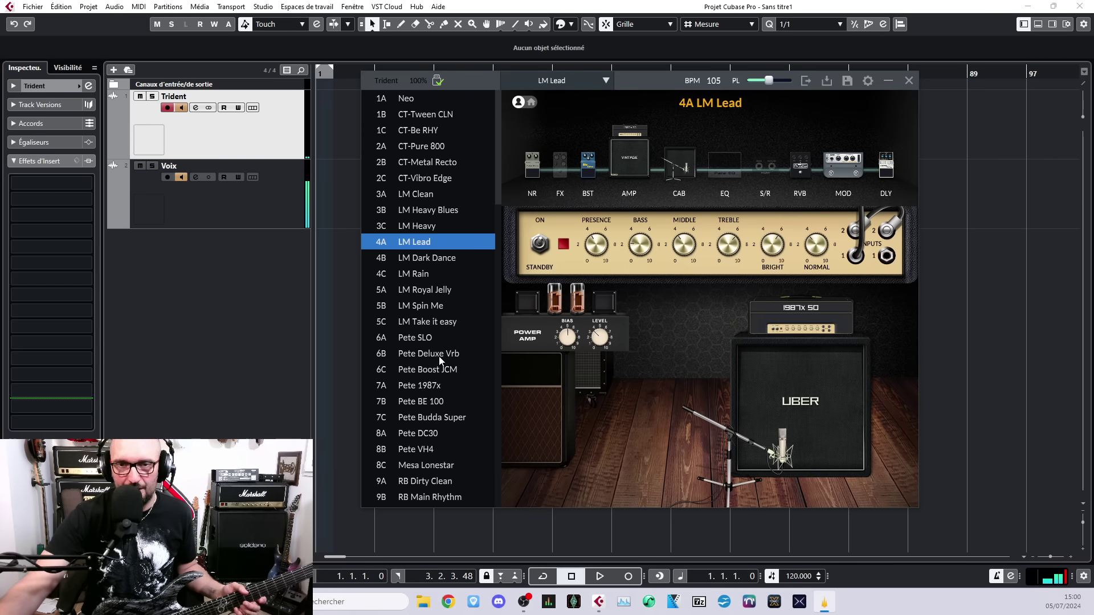
Audition the 7A Pete 1987x preset and load 8B Pete VH4
click(430, 387)
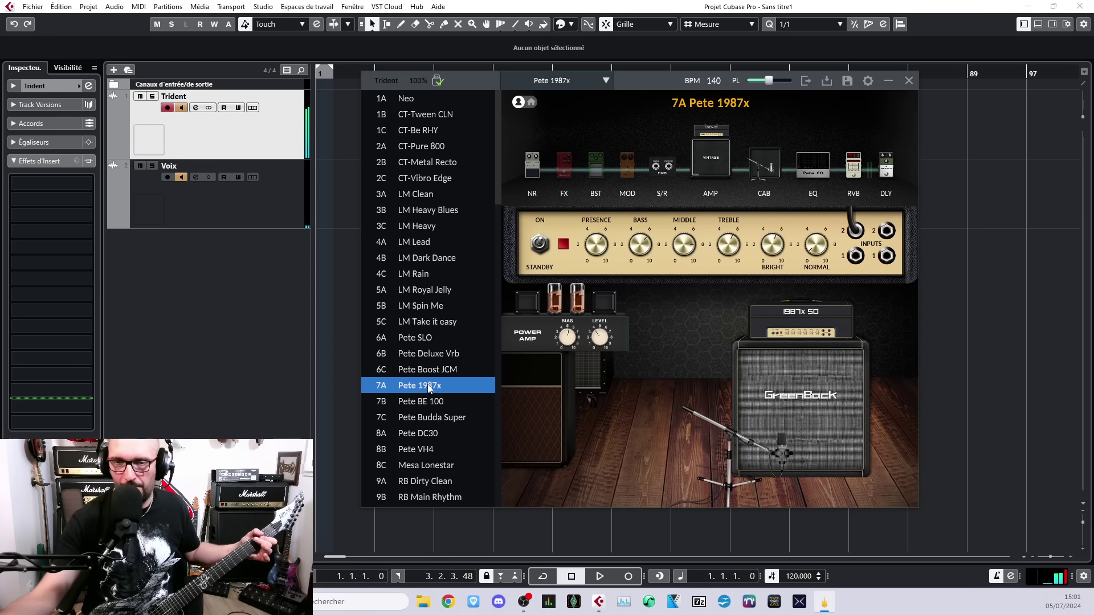
click(428, 450)
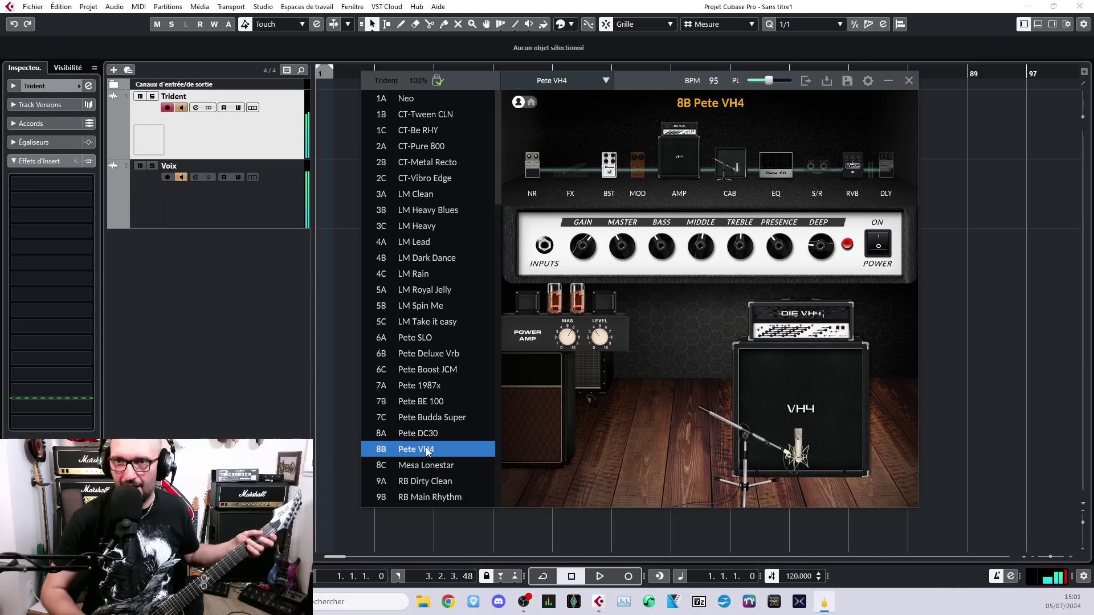
Examine the Pete VH4 preset's parametric EQ curve and the available EQ types and modulation effects
click(774, 173)
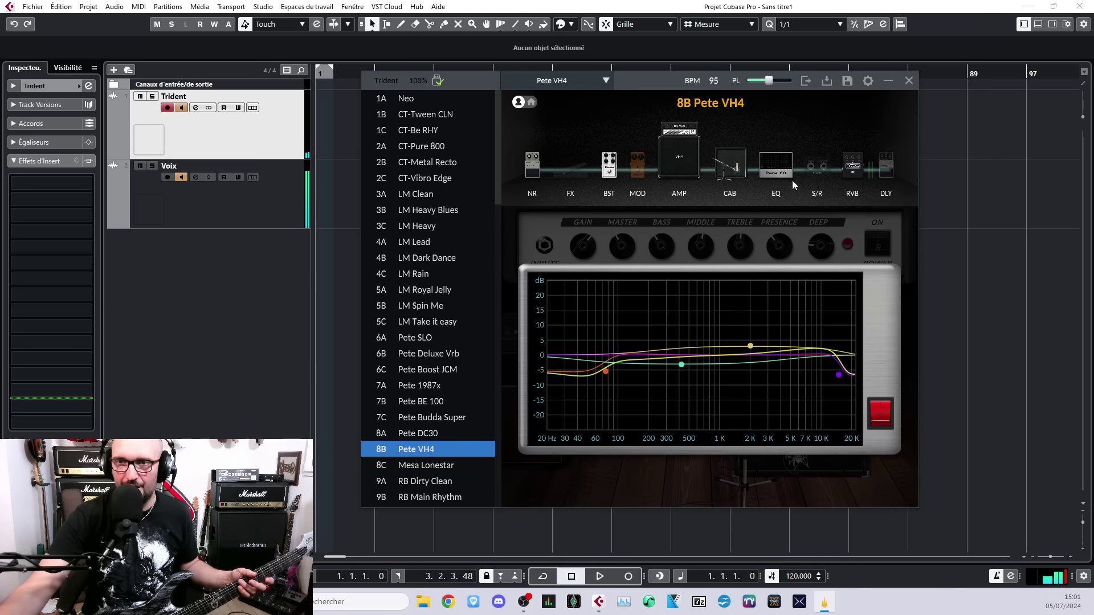
right_click(775, 166)
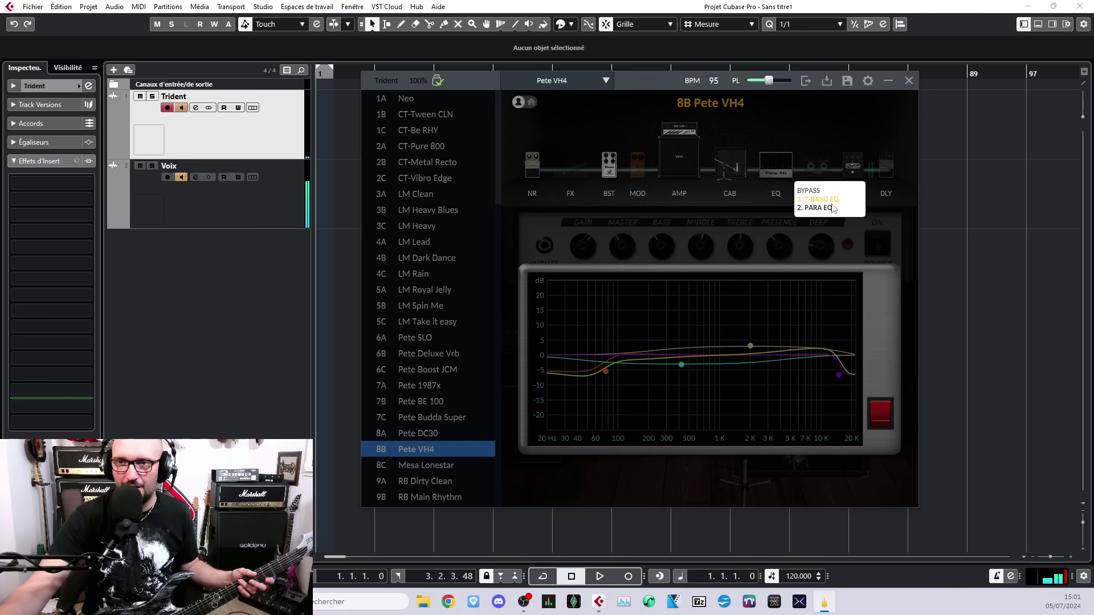
click(822, 132)
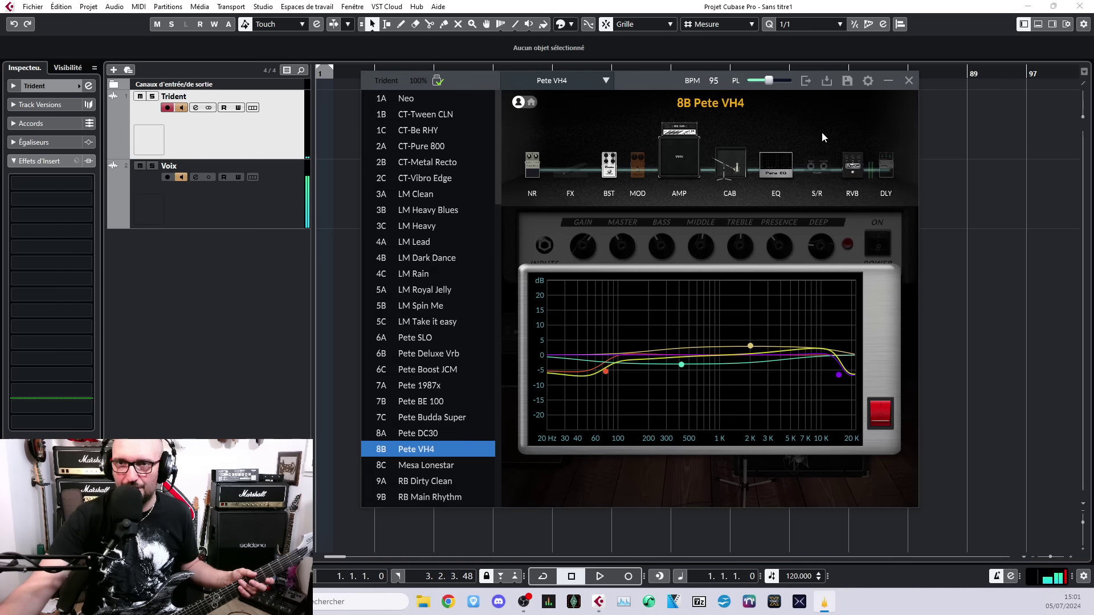
right_click(638, 170)
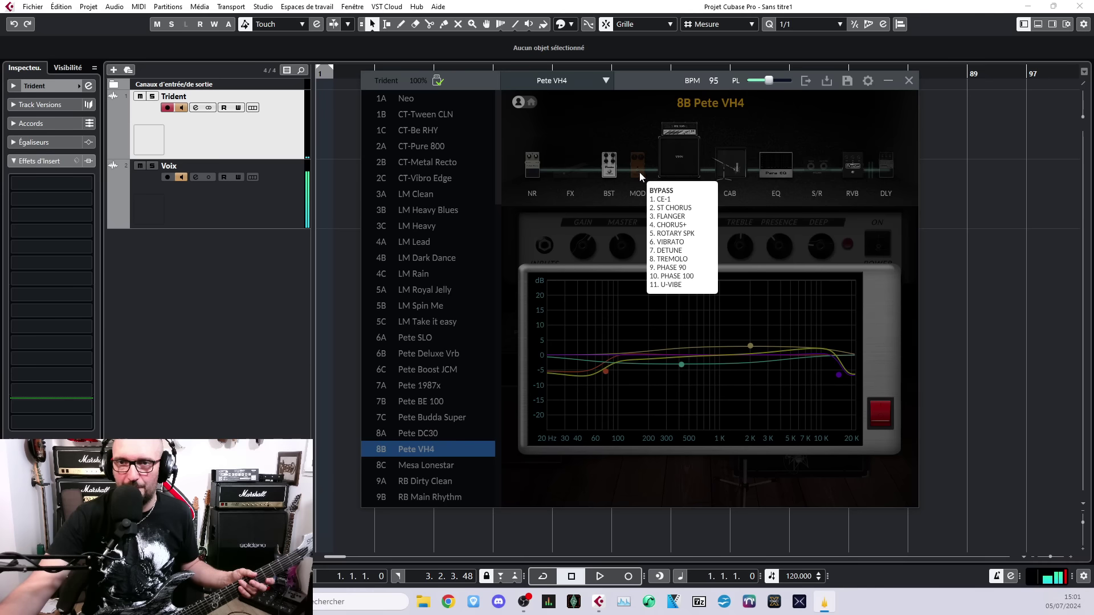
click(634, 129)
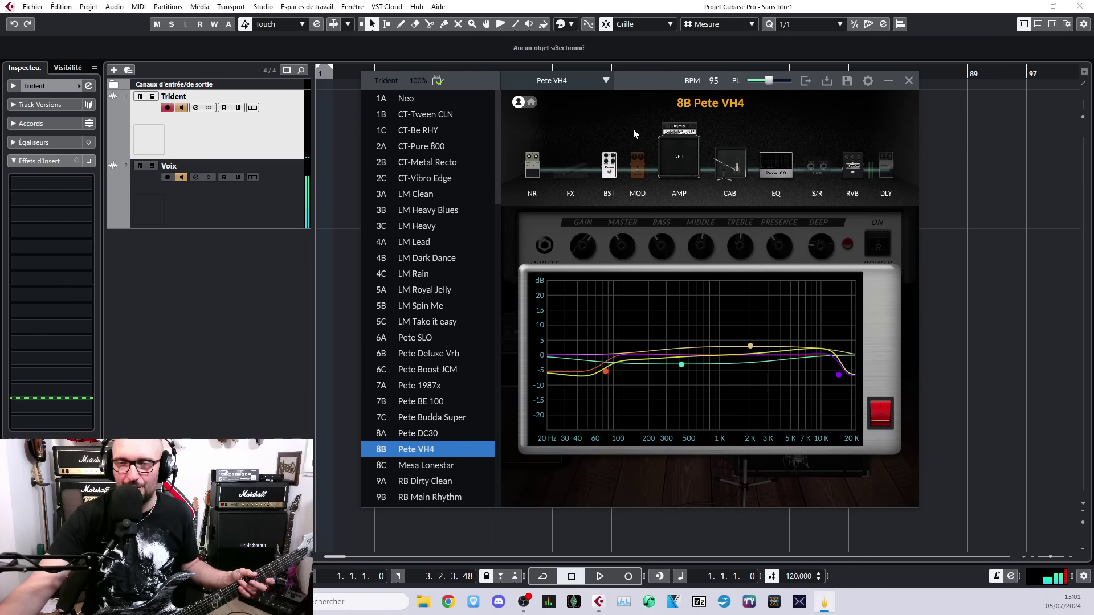
Replace the Pete VH4 preset's Phase 90 with the ST CHORUS effect and toggle the pedal's small switch to compare
click(639, 166)
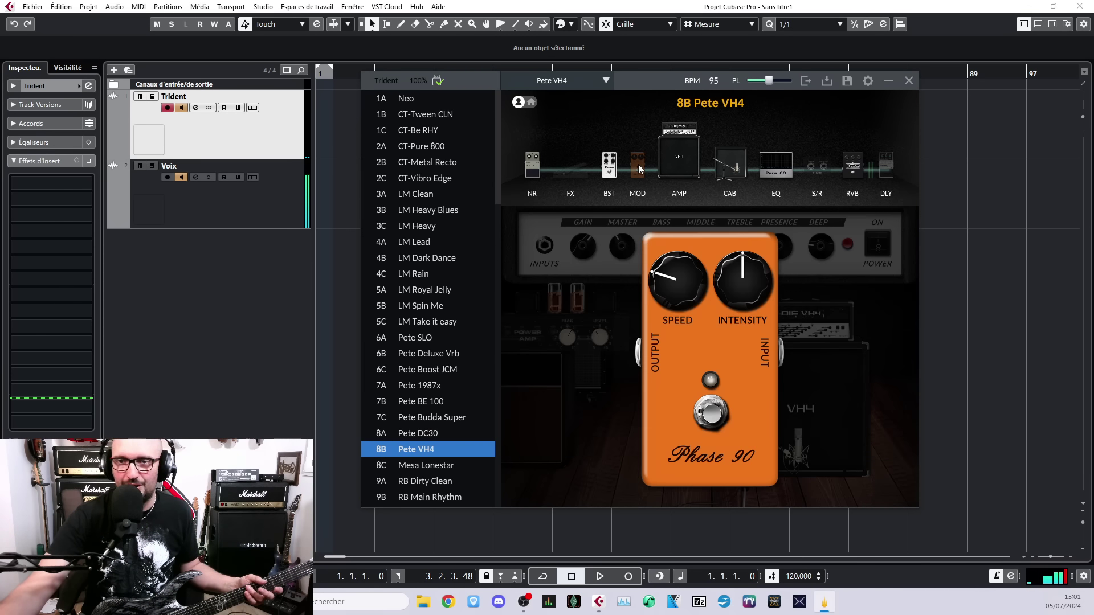
right_click(639, 168)
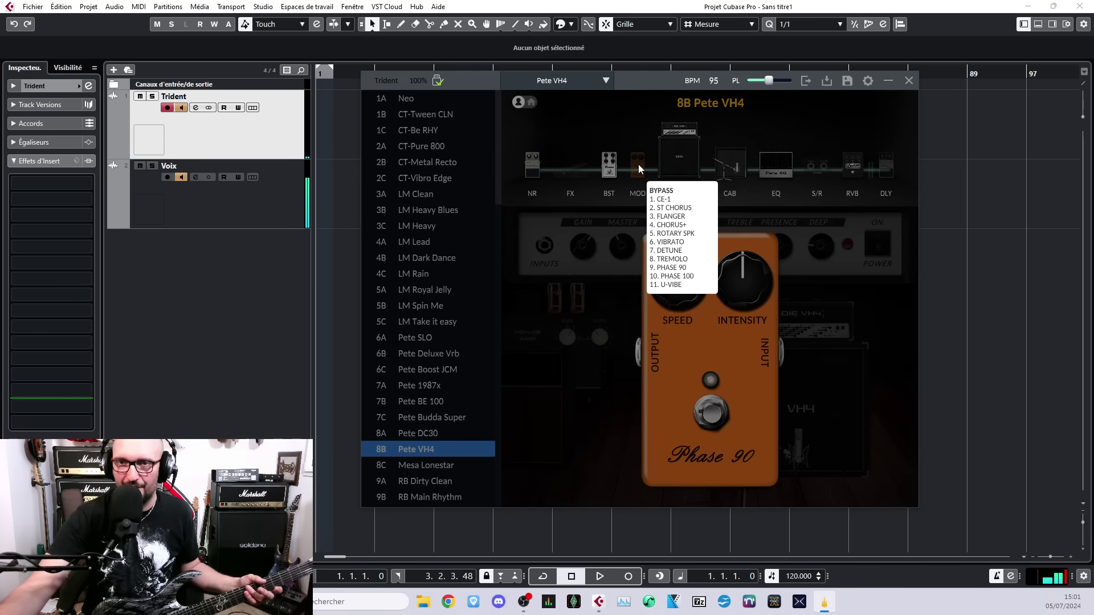
click(676, 208)
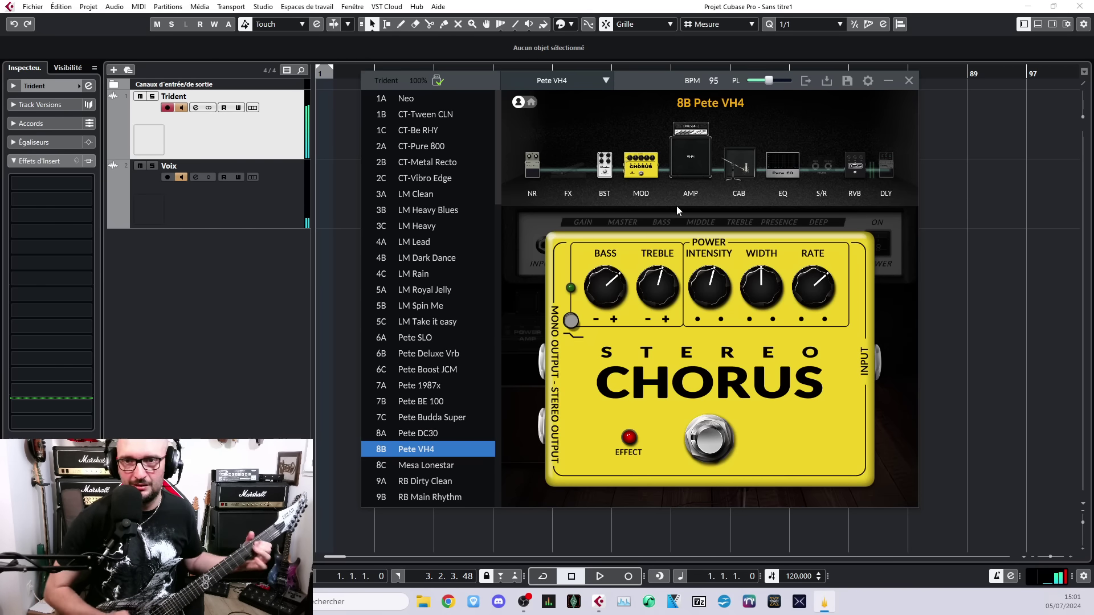
click(571, 321)
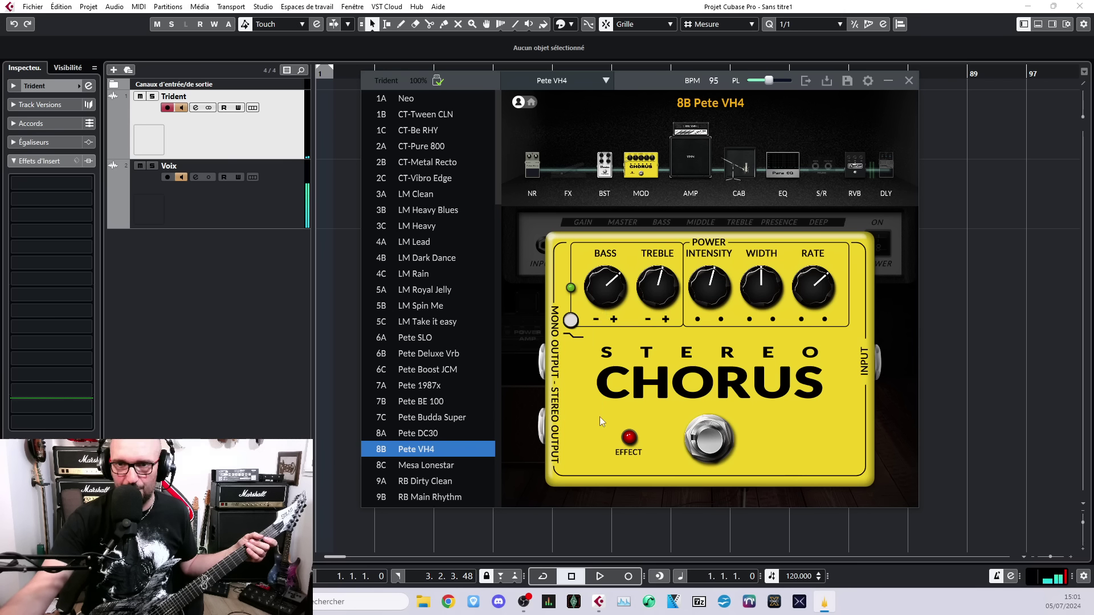
click(572, 323)
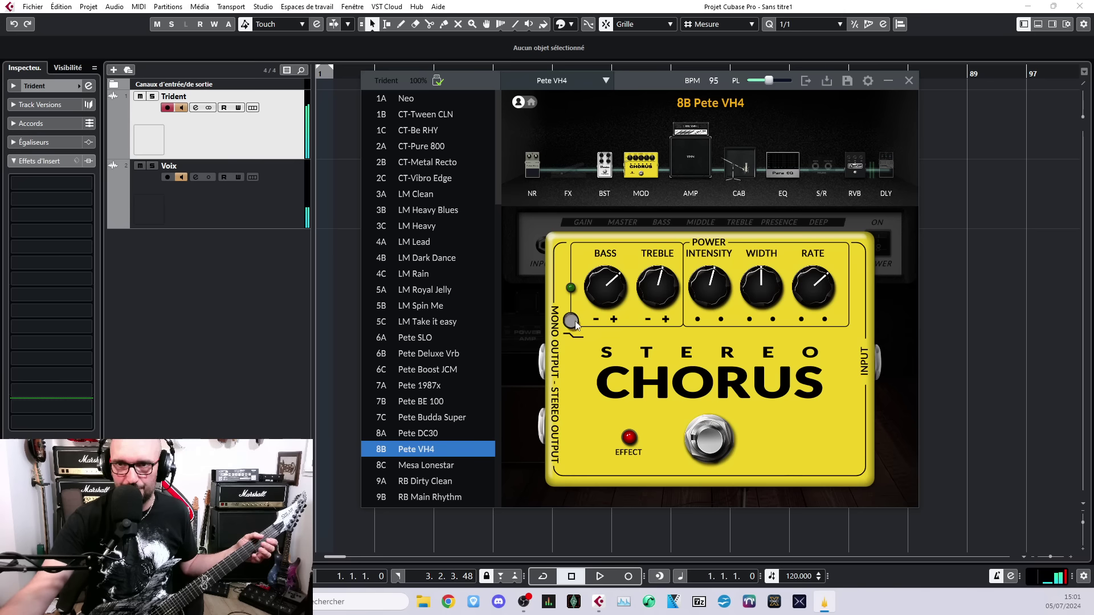
Examine the Booster pedal's gain, volume, treble and bass settings in the Pete VH4 preset
click(825, 181)
click(605, 176)
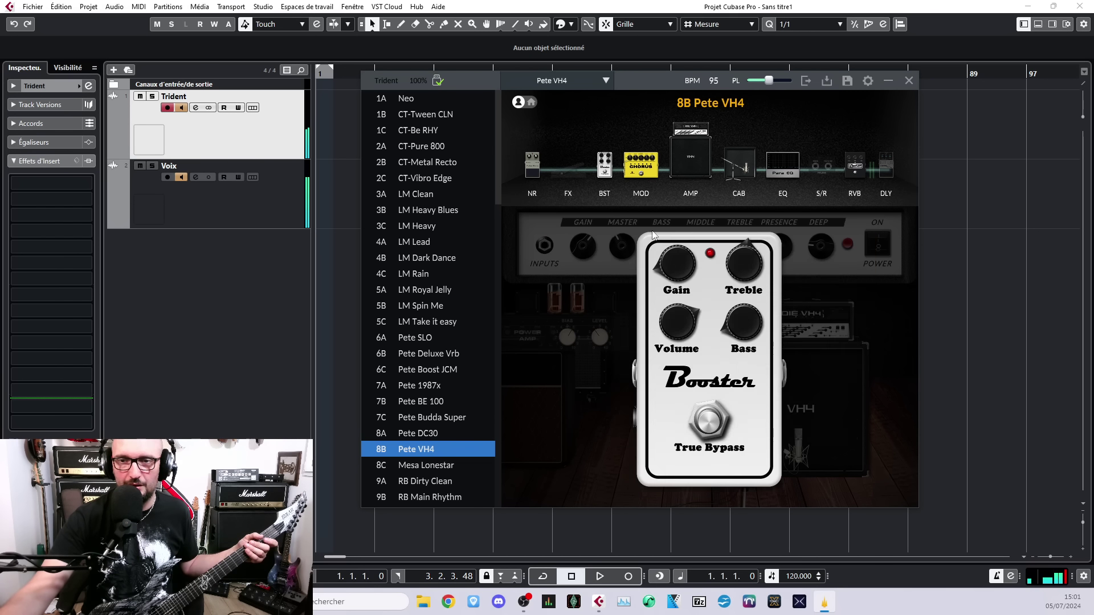
click(785, 211)
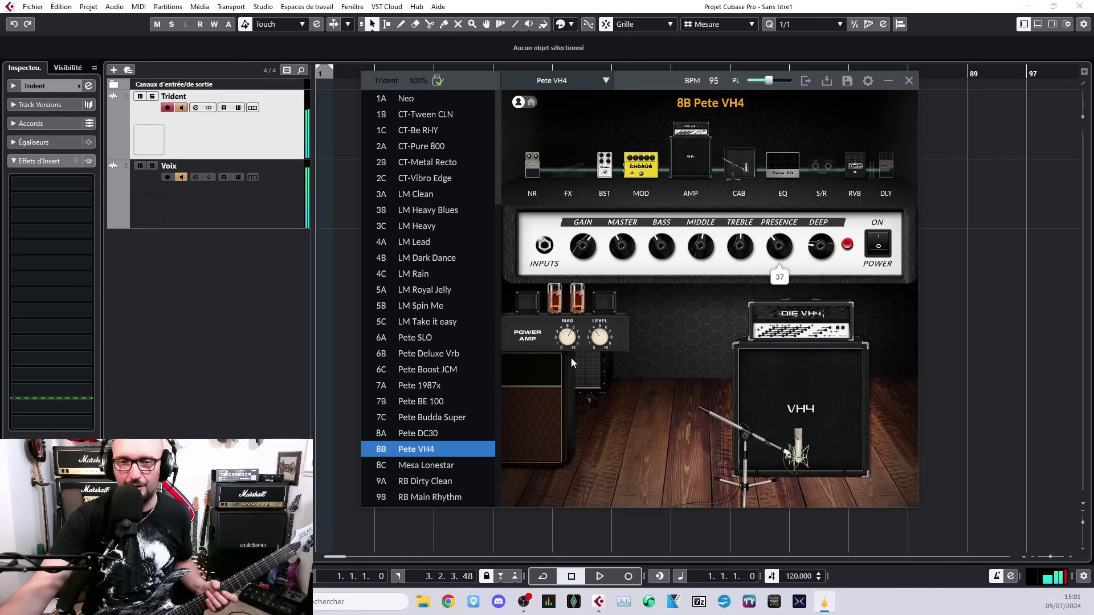
Load the 11A LT 80's LEAD preset to audition it
scroll(445, 436, down, 3)
scroll(445, 437, down, 1)
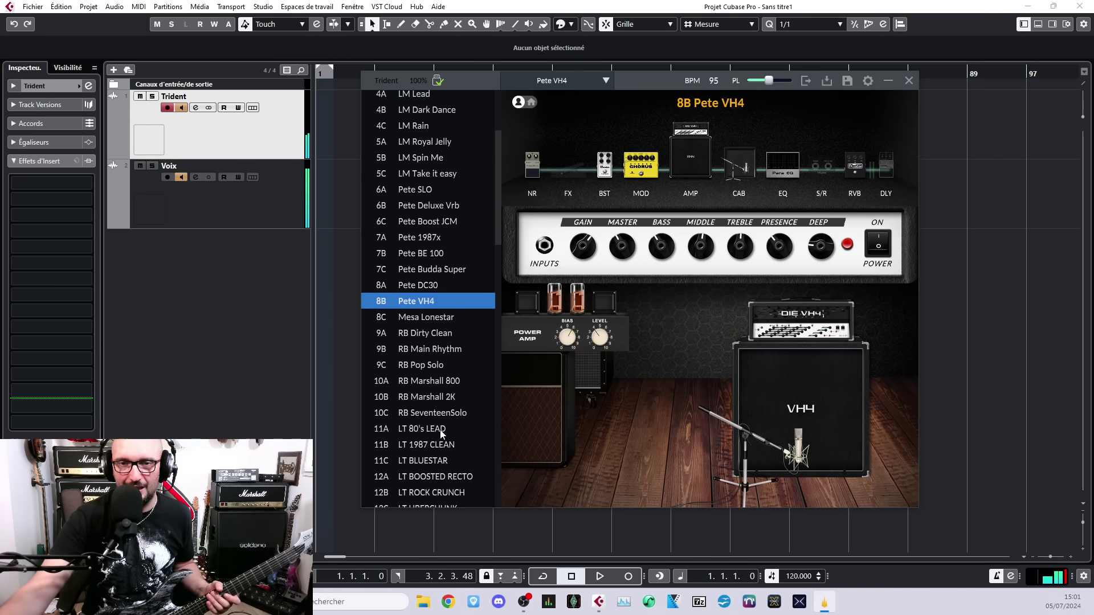
click(431, 434)
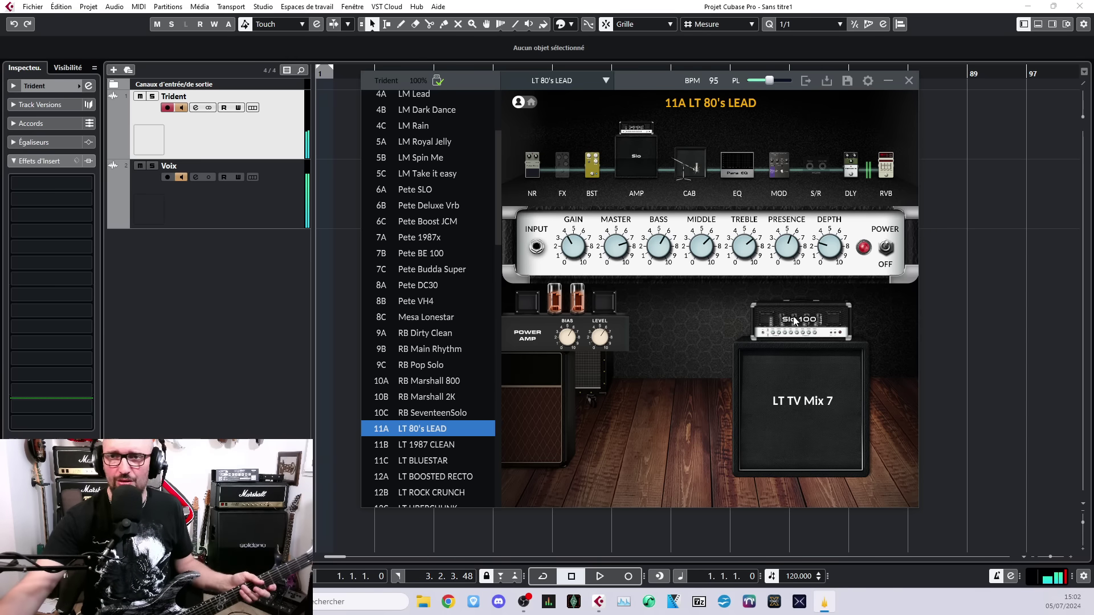
Audition the 12C LT UBERCHUNK and 10A RB Marshall 800 presets and load 14A GG JCM 800 Lead
scroll(432, 407, down, 3)
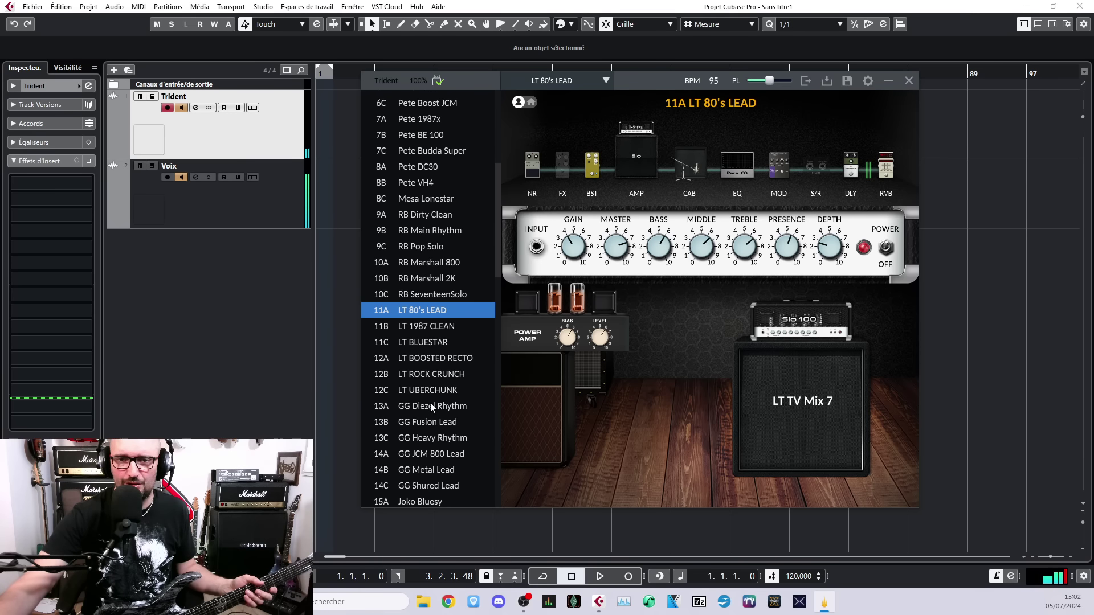
click(431, 391)
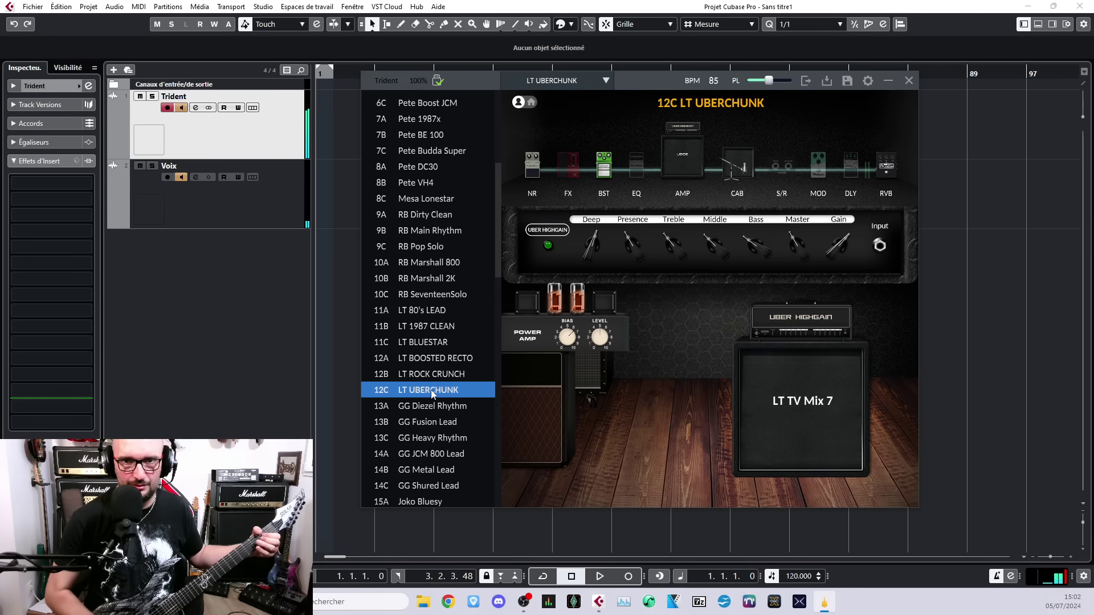
click(438, 262)
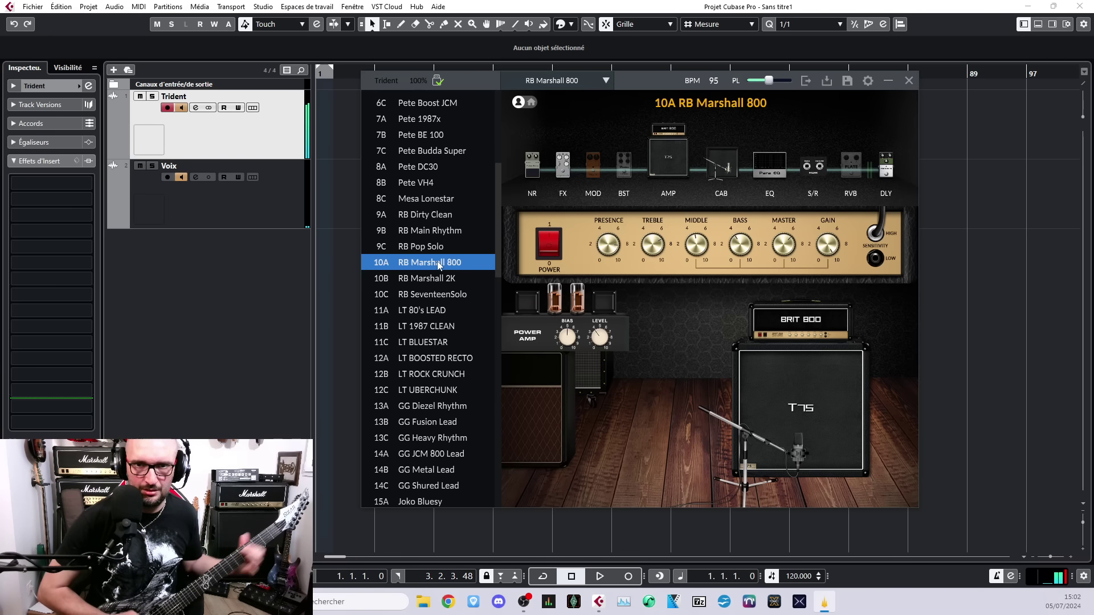
click(448, 456)
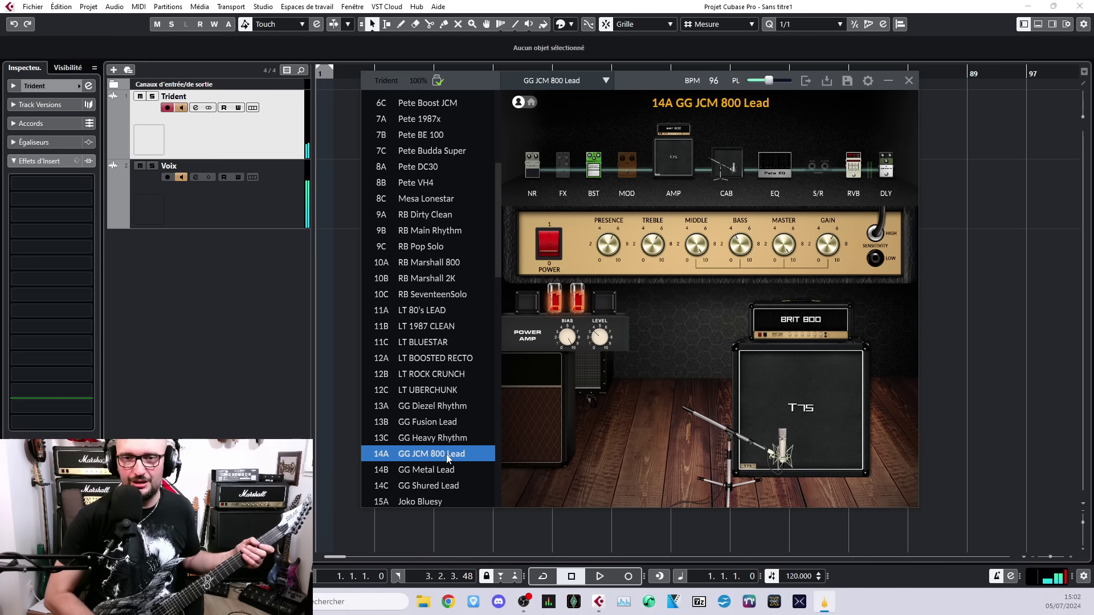